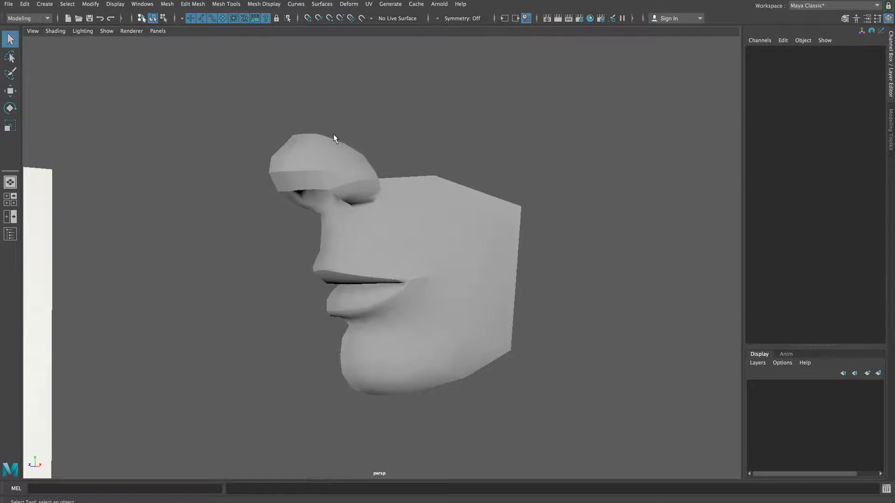
Step: Inspect the half-face mesh in perspective, then frame the reference photo's eyes in the front view
left_click_drag(397, 260, 436, 260, "alt")
middle_click_drag(449, 91, 429, 155, "alt")
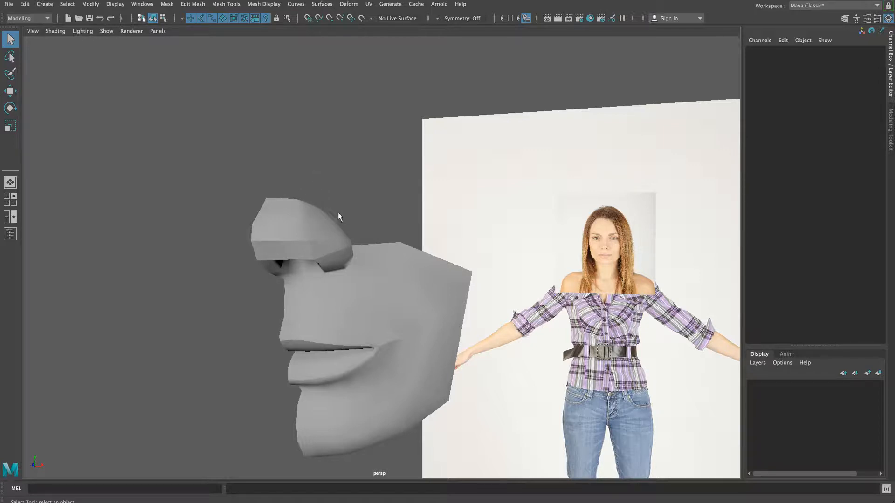
left_click_drag(385, 255, 415, 254, "alt")
key("space")
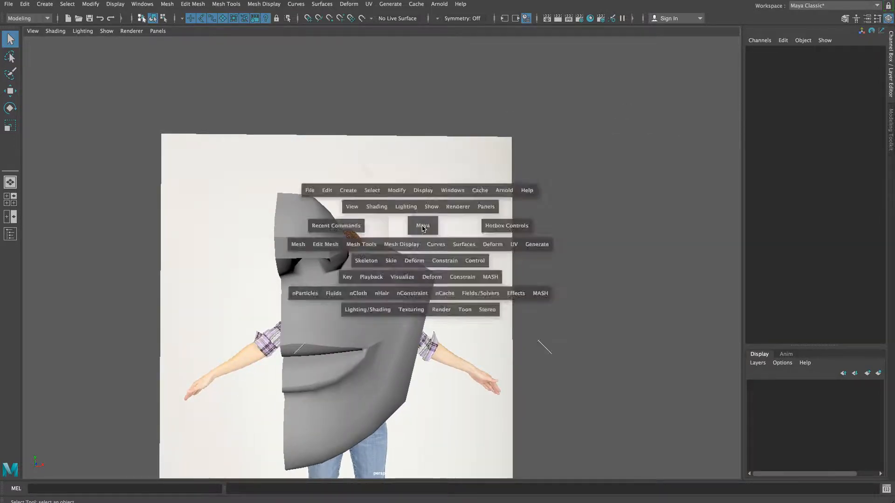
key("space")
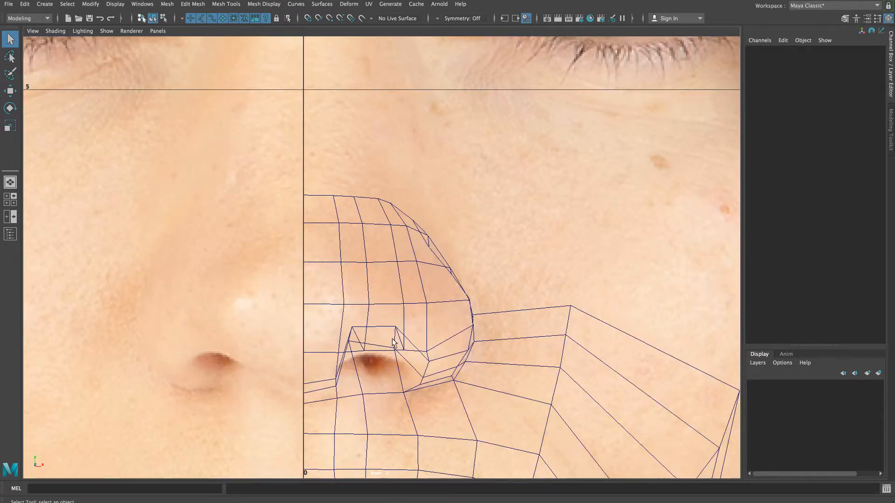
scroll(519, 347, "down", 5)
scroll(520, 347, "up", 5)
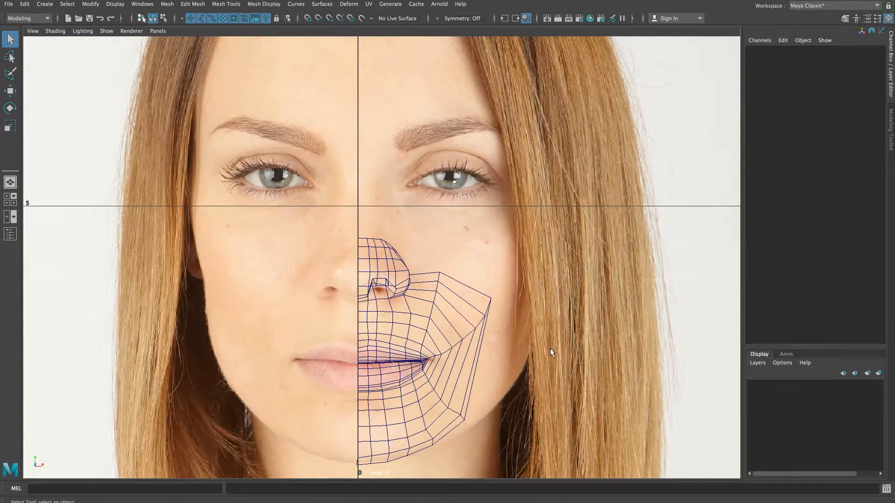
middle_click_drag(550, 349, 483, 349, "alt")
scroll(483, 350, "up", 4)
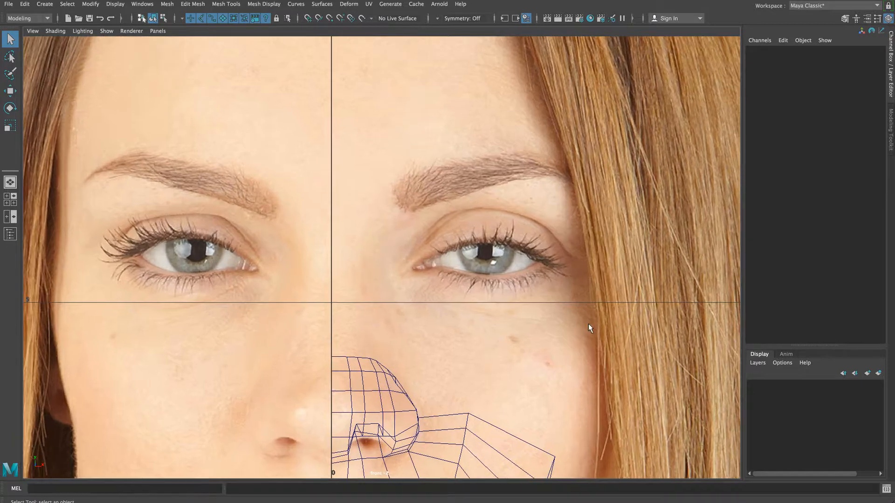
middle_click_drag(588, 324, 463, 300, "alt")
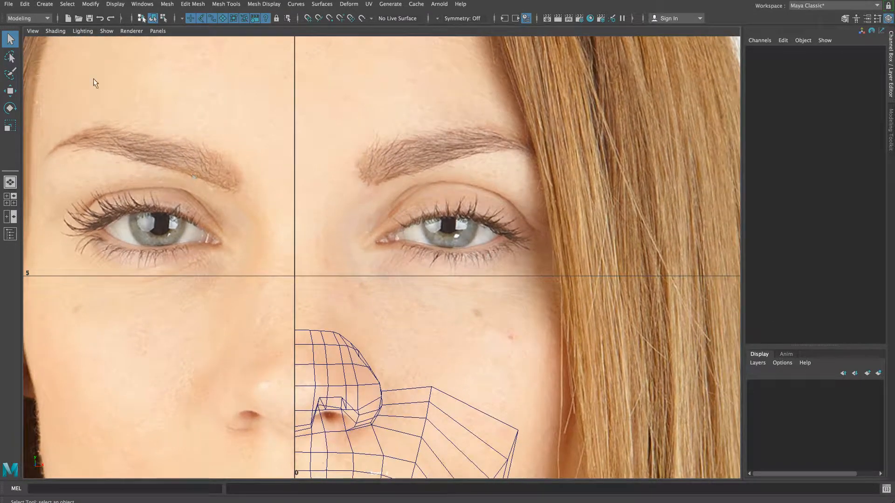
Step: Create a polygon sphere with a radius of about 0.052, centred on the pupil of the reference eye on the mesh's side
left_click(45, 4)
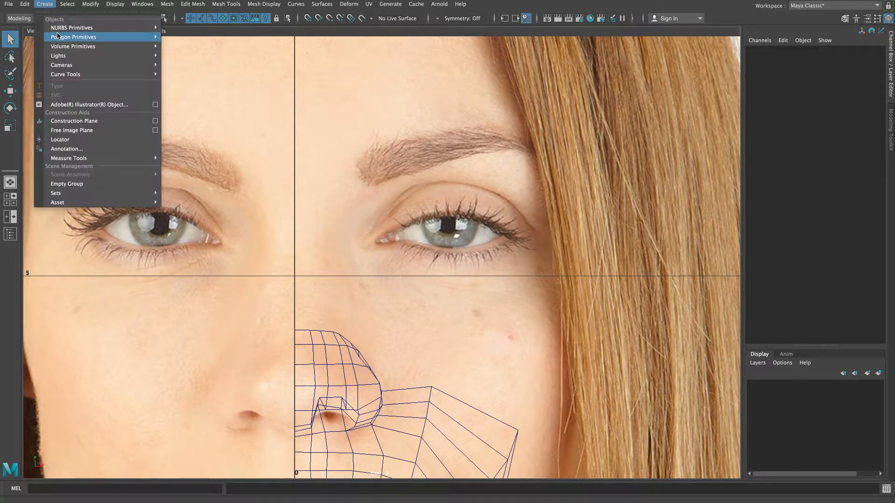
mouse_move(58, 36)
left_click(186, 45)
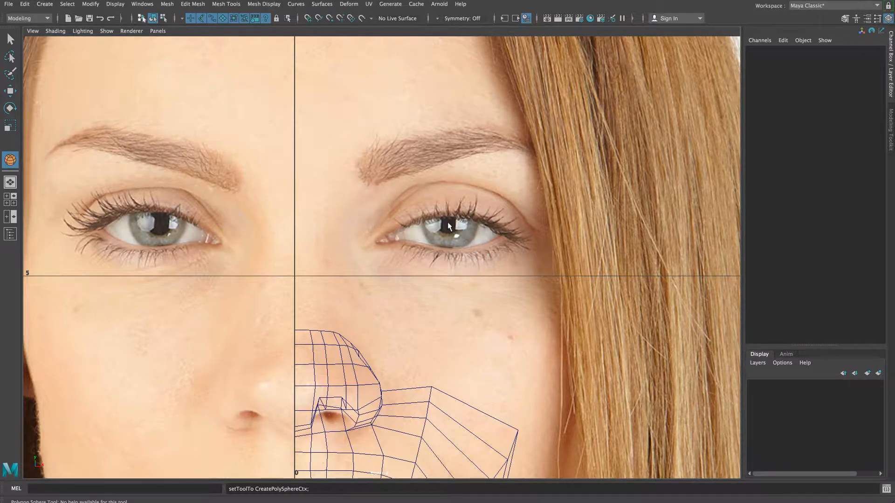
left_click_drag(448, 223, 518, 284)
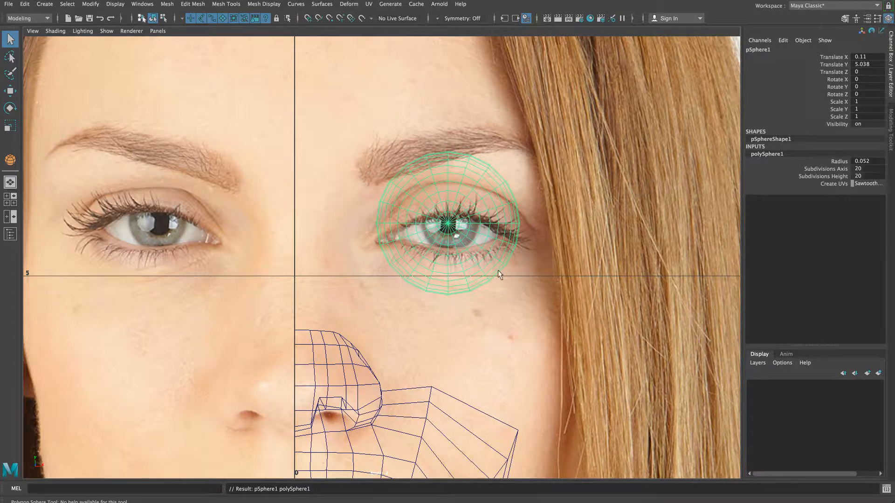
Step: Nudge the eye sphere to Translate X 0.111 and scale it uniformly to 0.989
key("w")
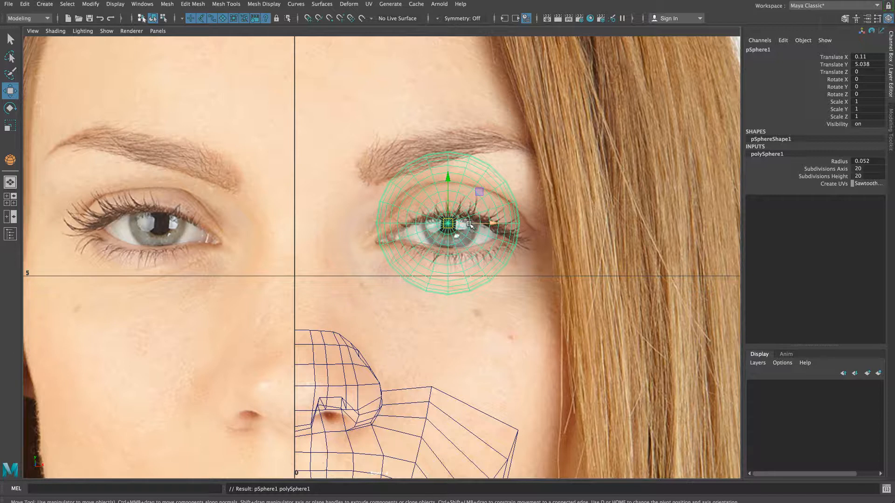
left_click_drag(469, 225, 471, 225)
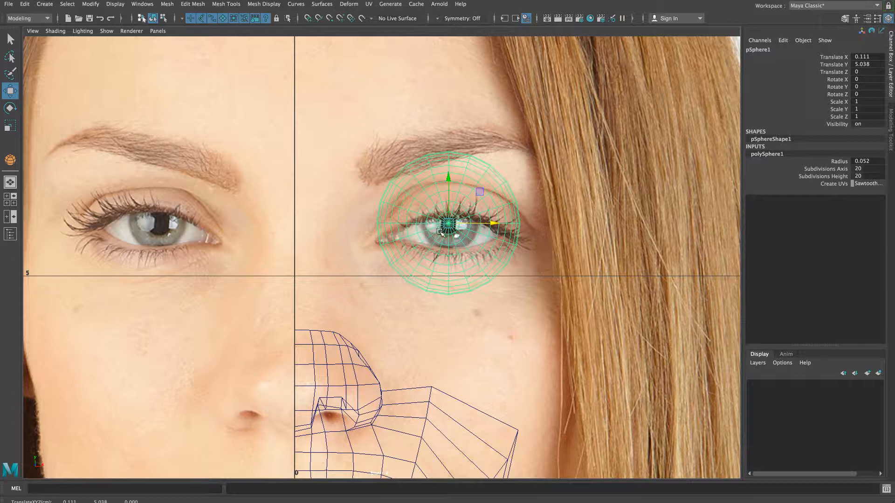
key("r")
left_click_drag(449, 224, 446, 225)
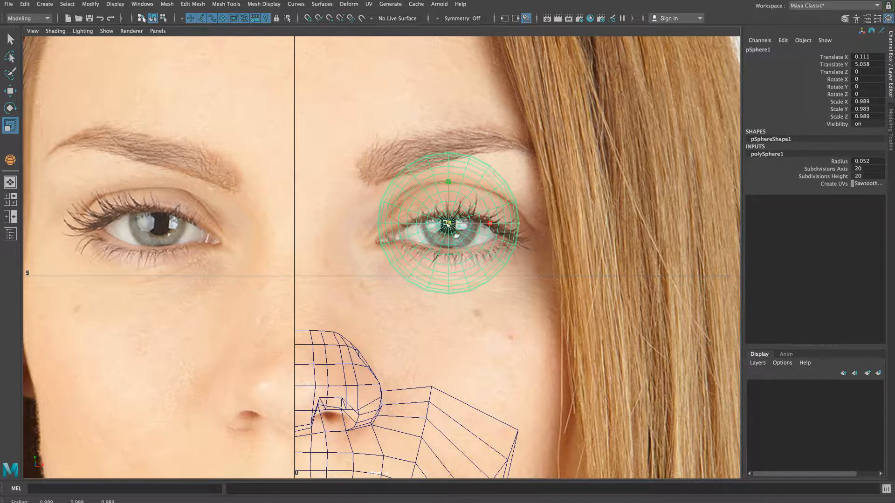
key("w")
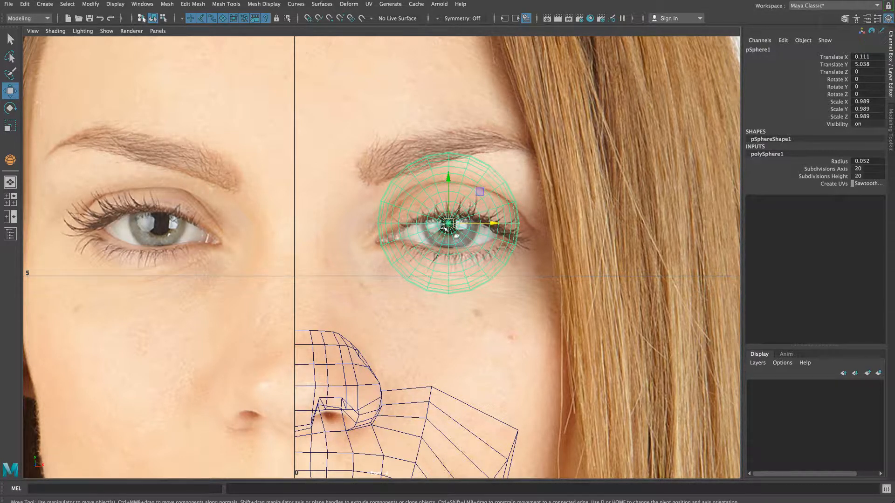
Step: Check the eye sphere's polySphere construction attributes in the Attribute Editor and close it
key("ctrl+a")
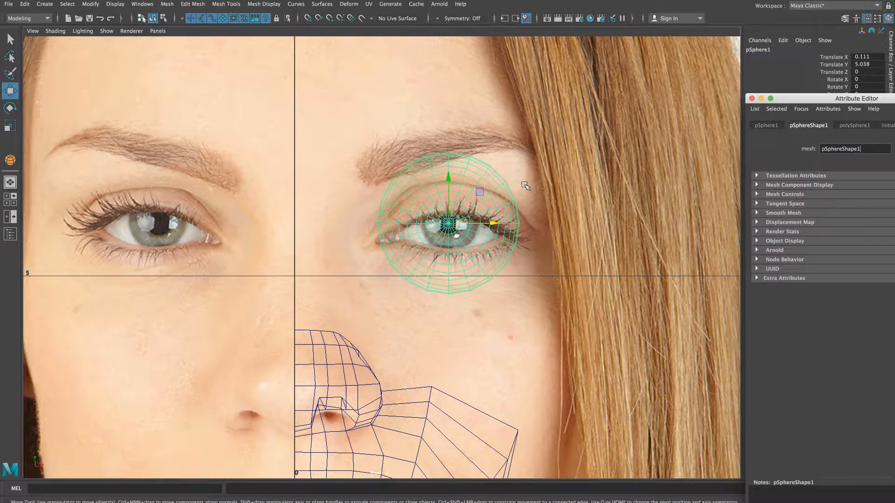
left_click(851, 126)
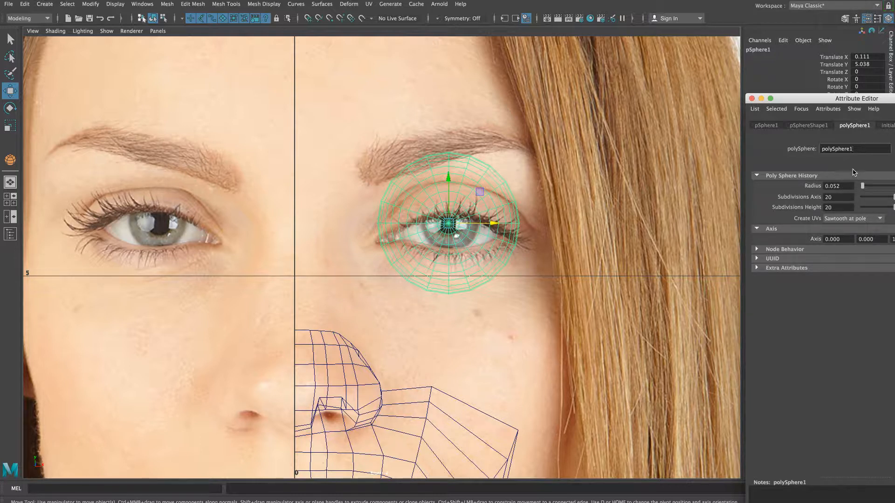
left_click(751, 99)
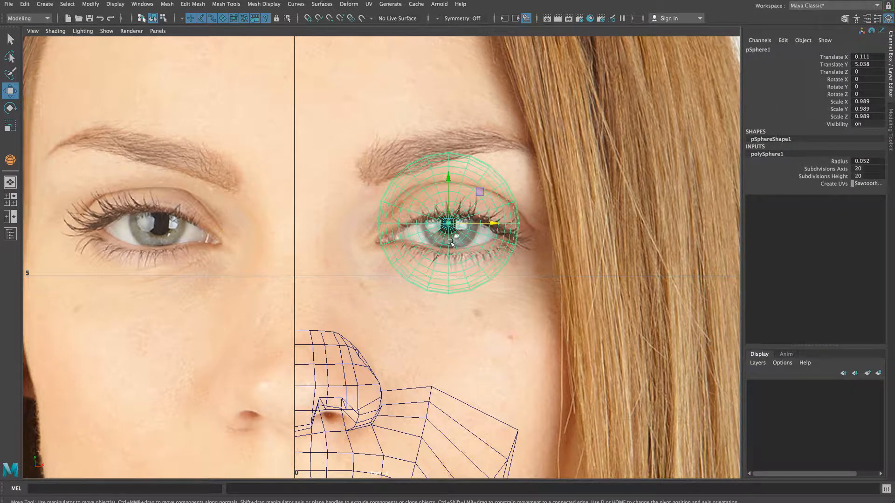
Step: Rename the sphere as eye_left
double_click(764, 49)
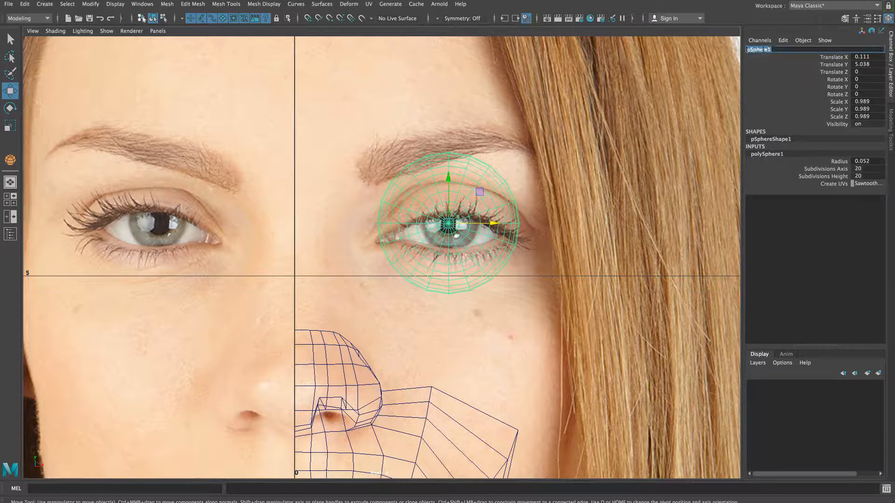
type("eye_left")
key("Return")
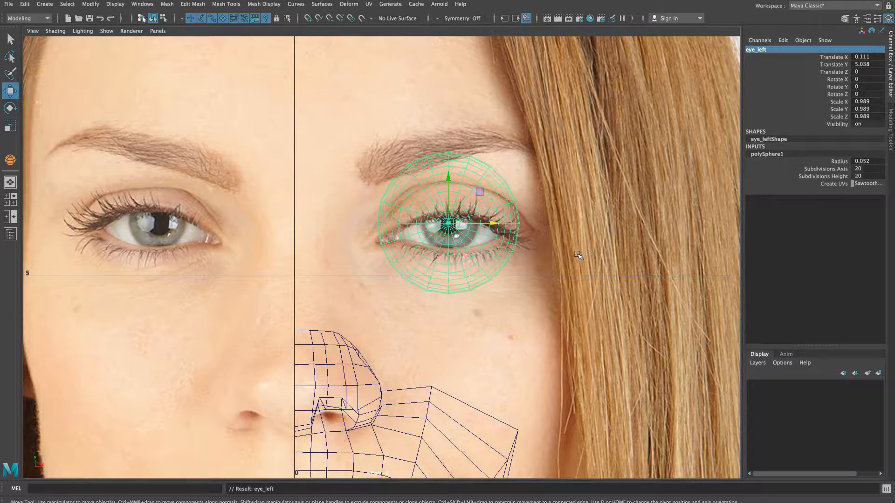
Step: Create a display layer named Eye_left_layer with a magenta colour
left_click(868, 374)
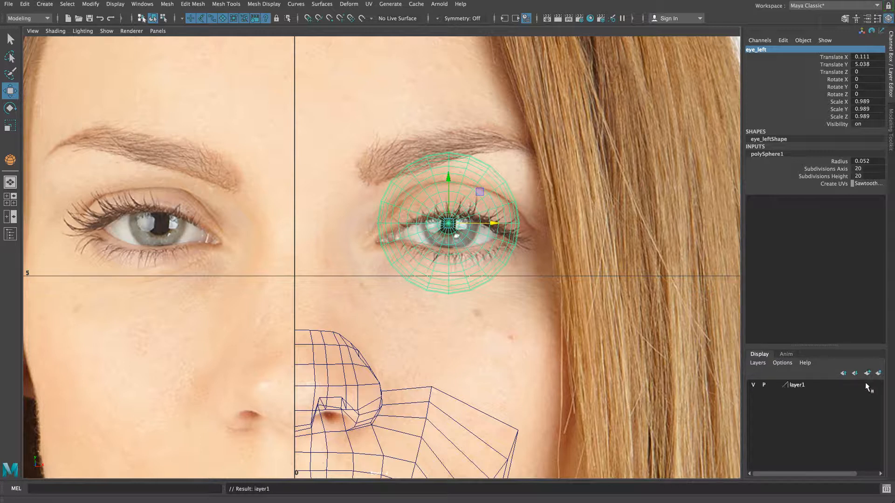
double_click(797, 385)
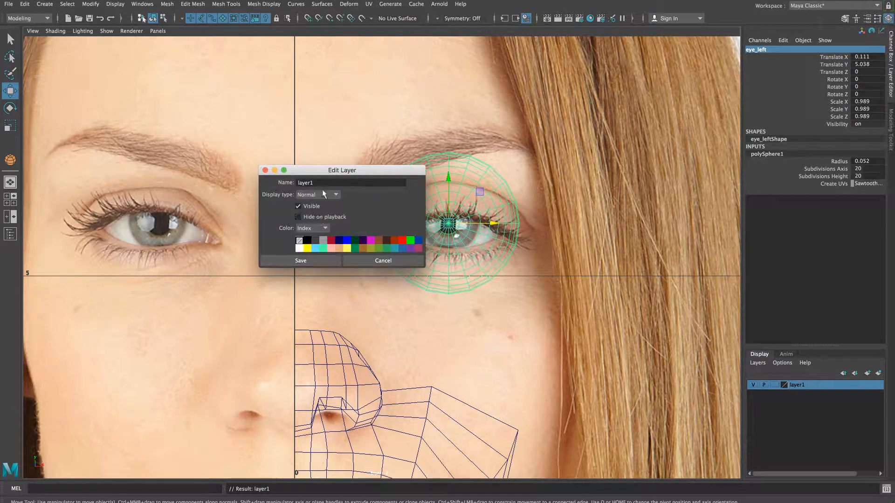
type("Eye_")
type("left_")
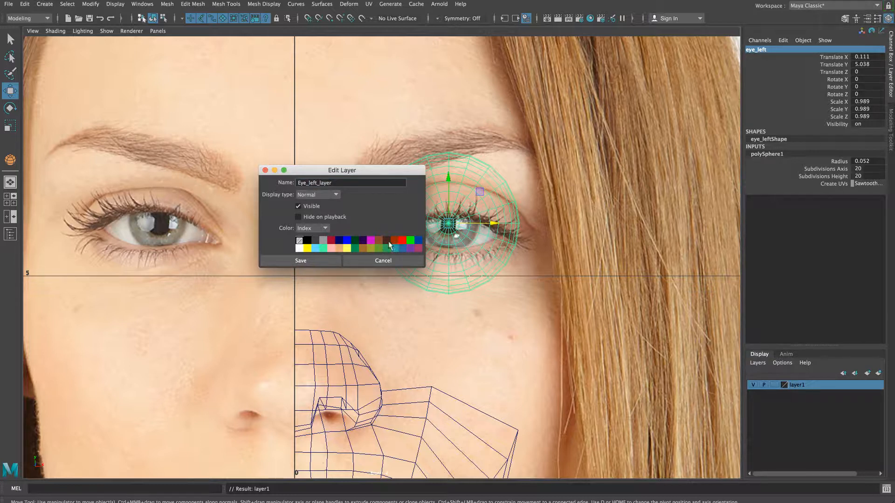
left_click(304, 259)
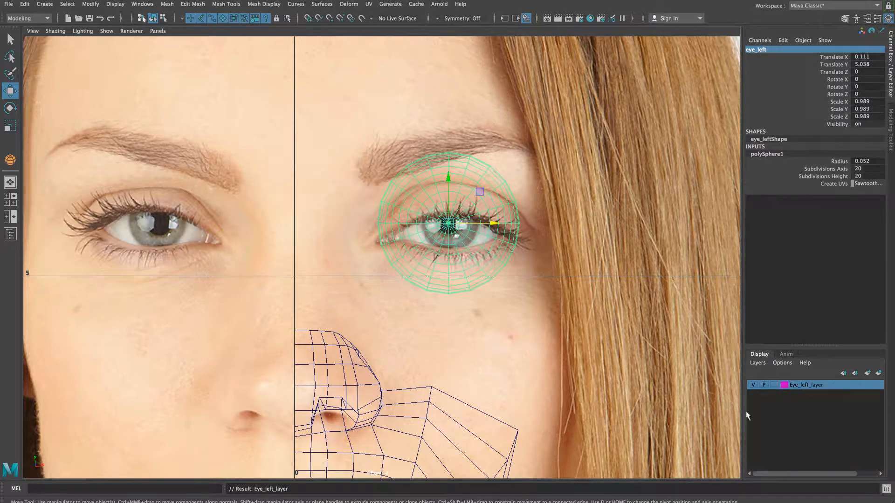
Step: Add the eye sphere to Eye_left_layer and test the layer by toggling its visibility, leaving it visible
right_click(797, 397)
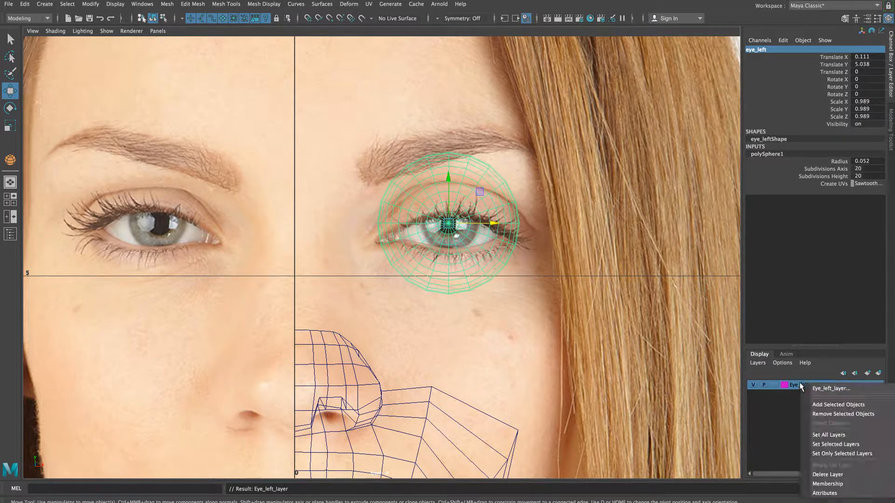
left_click(823, 404)
left_click(753, 385)
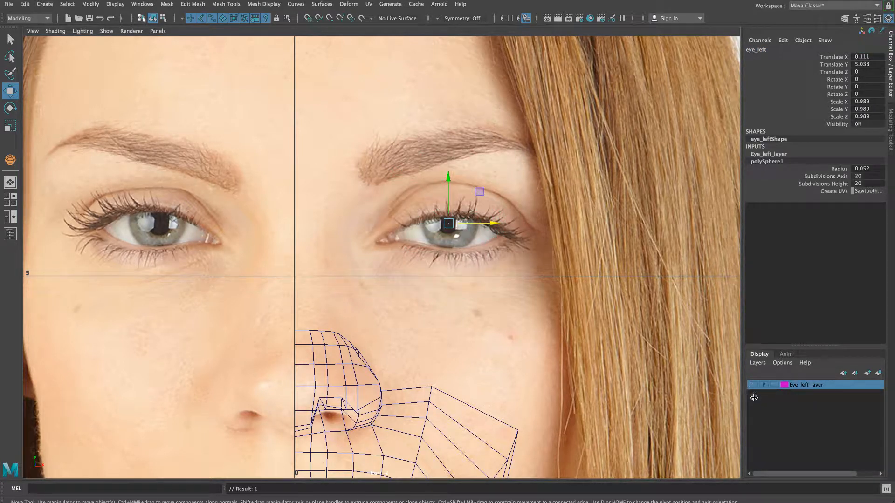
left_click(753, 385)
left_click(753, 385)
left_click(753, 386)
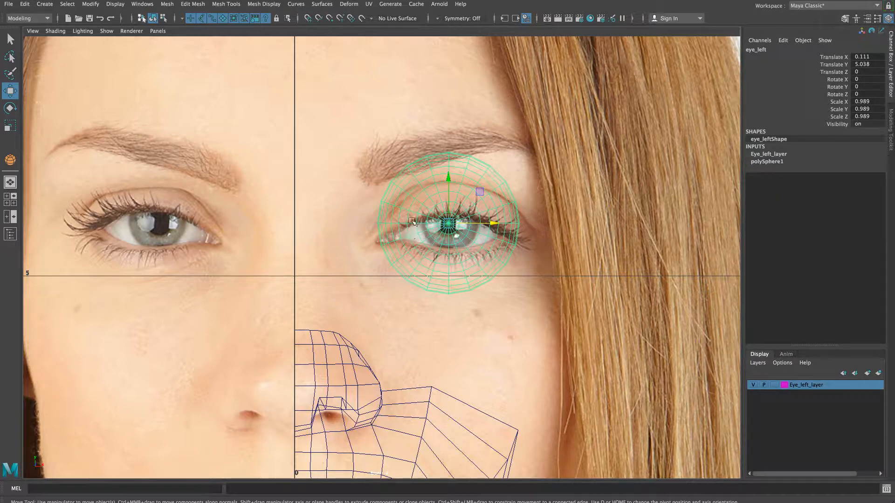
Step: In the side view, move the eye sphere along Z onto the reference profile's eye, to about -2.901
key("space")
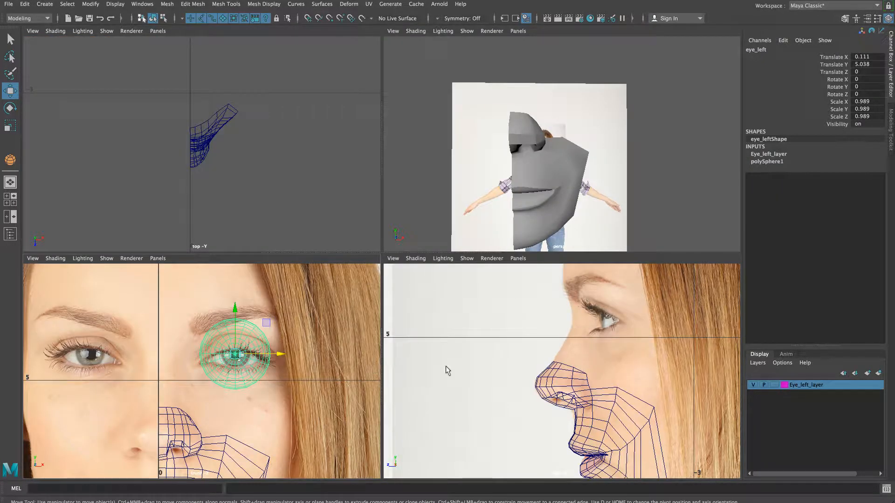
key("space")
right_click_drag(430, 350, 389, 333, "alt")
middle_click_drag(389, 333, 445, 317, "alt")
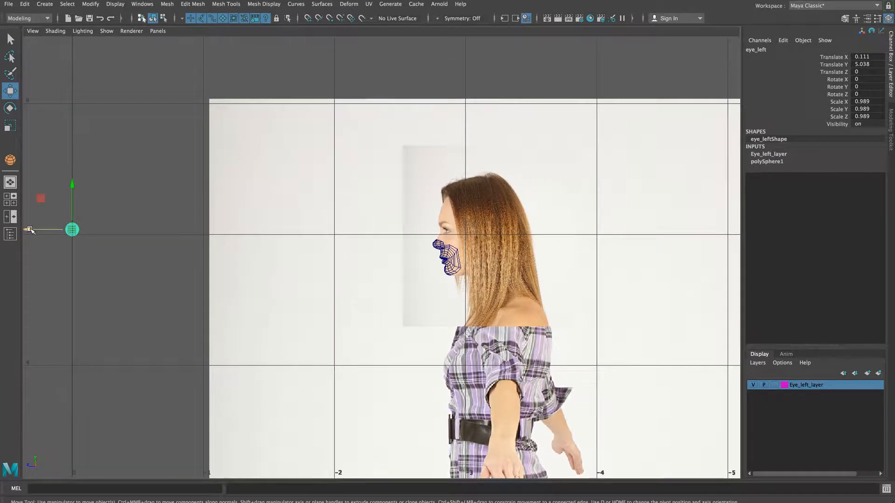
left_click_drag(28, 230, 409, 262)
key("f")
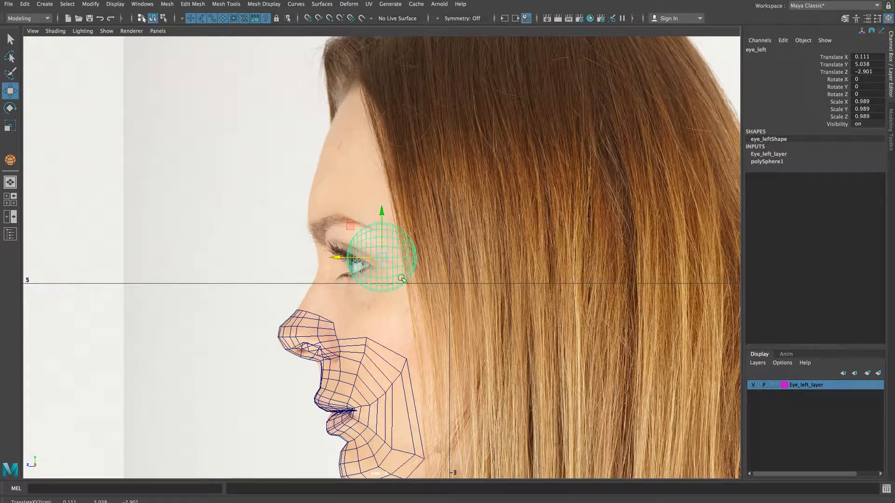
Step: Fine-tune the eye sphere's depth against the profile's cornea, setting Translate Z to -2.9
right_click_drag(233, 286, 783, 314, "alt")
middle_click_drag(201, 316, 242, 292, "alt")
right_click_drag(242, 292, 304, 284, "alt")
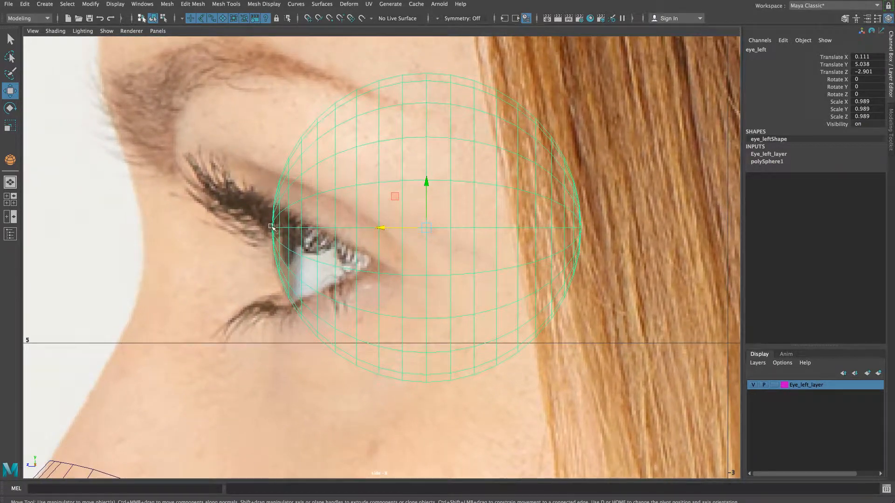
mouse_move(386, 231)
left_mouse_down()
mouse_move(370, 230)
mouse_move(410, 236)
mouse_move(397, 243)
left_mouse_up()
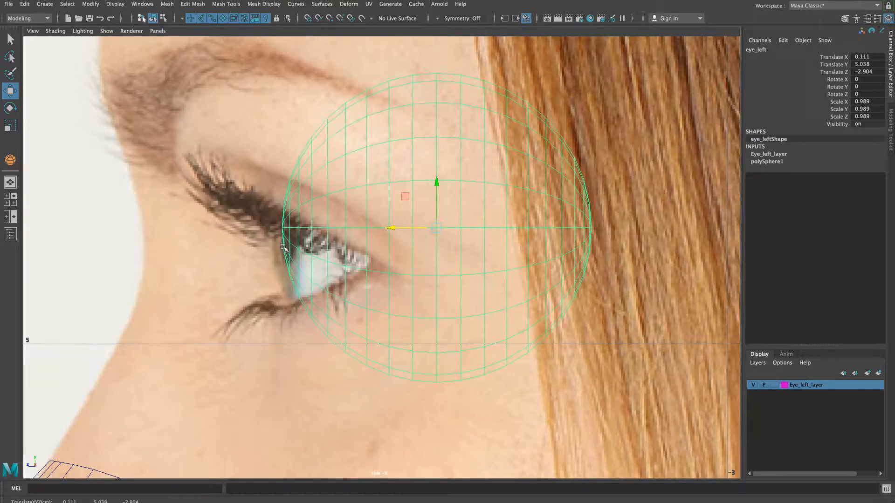
left_click_drag(397, 229, 387, 231)
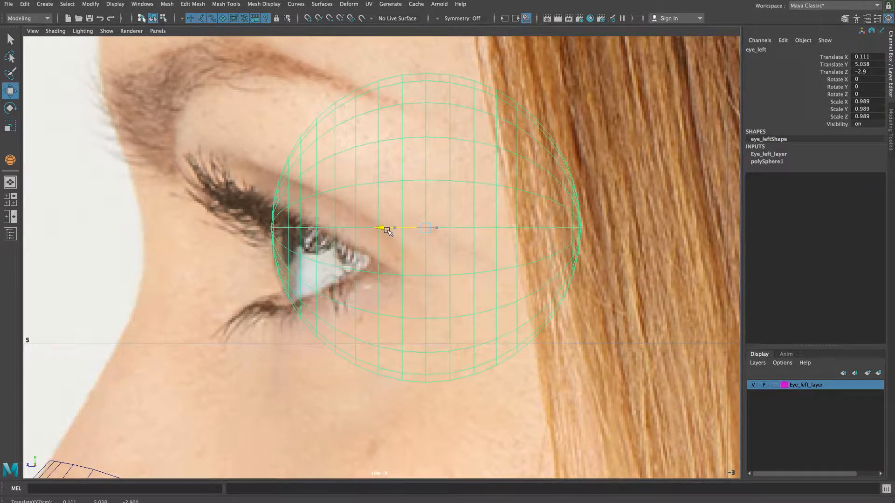
Step: Lock all translate, rotate and scale channels of the eye_left sphere
scroll(429, 268, "down", 10)
scroll(415, 264, "up", 10)
middle_click_drag(427, 234, 448, 248, "alt")
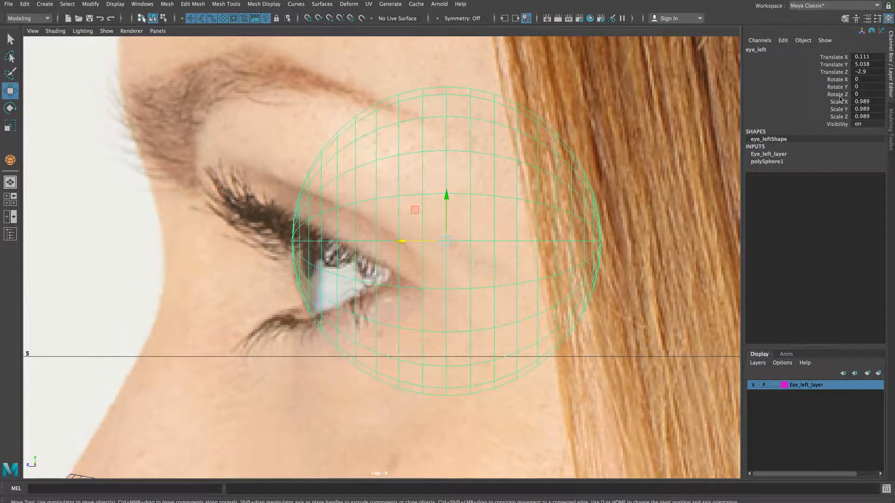
left_click_drag(820, 57, 824, 118)
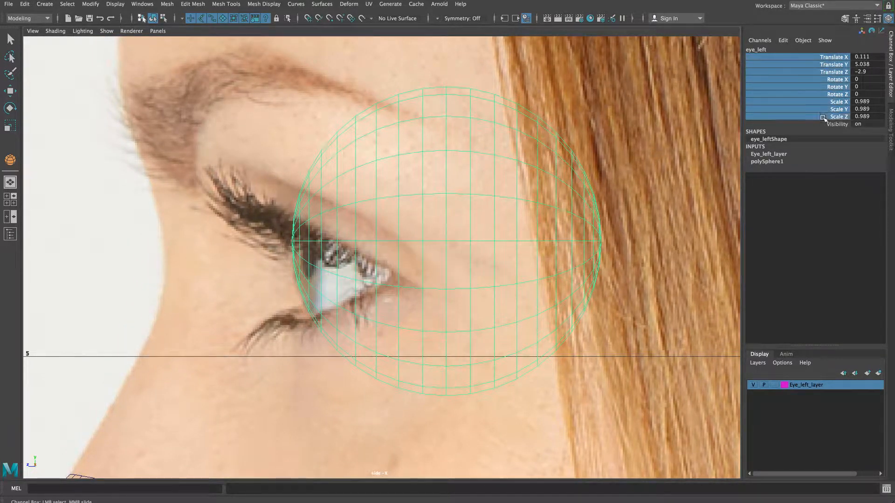
right_click(823, 69)
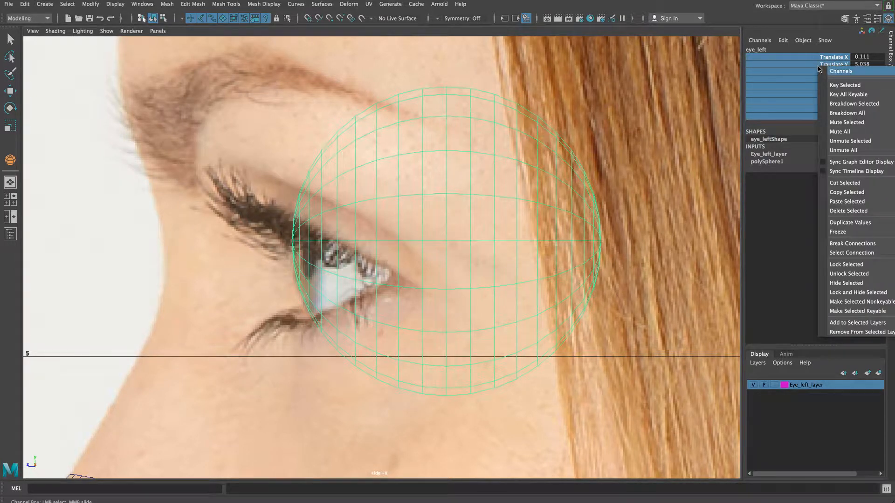
left_click(845, 264)
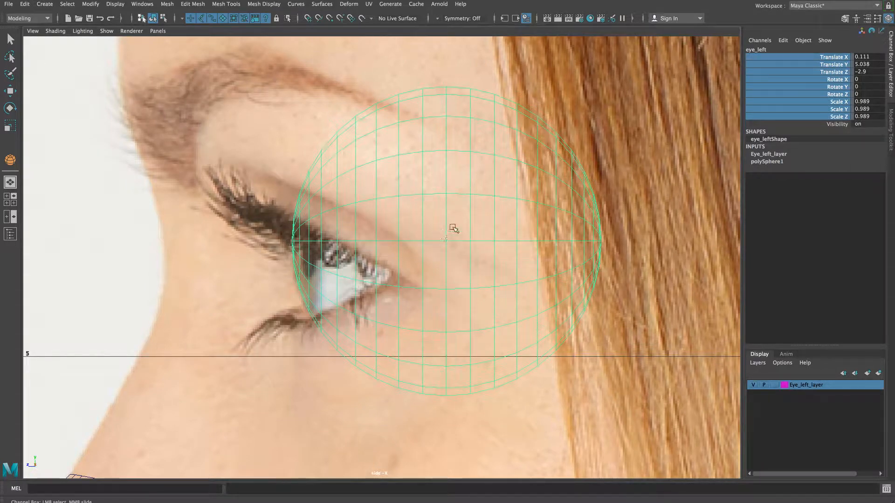
Step: Examine the eye sphere's placement relative to the face mesh from several angles in the perspective view
key("space")
key("space")
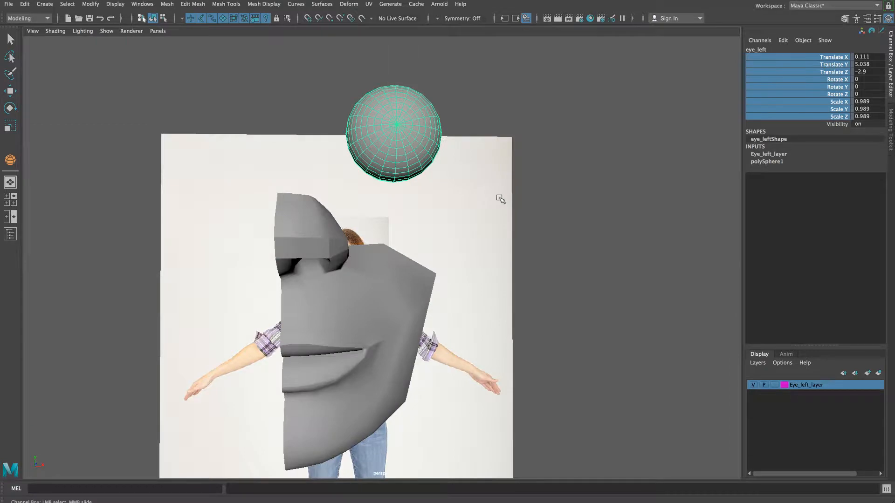
key("f")
right_click_drag(499, 269, 402, 245, "alt")
left_click_drag(469, 257, 414, 252, "alt")
middle_click_drag(414, 252, 479, 255, "alt")
right_click_drag(480, 255, 455, 244, "alt")
mouse_move(455, 243)
left_mouse_down("alt")
mouse_move(482, 246)
mouse_move(450, 246)
mouse_move(458, 246)
left_mouse_up("alt")
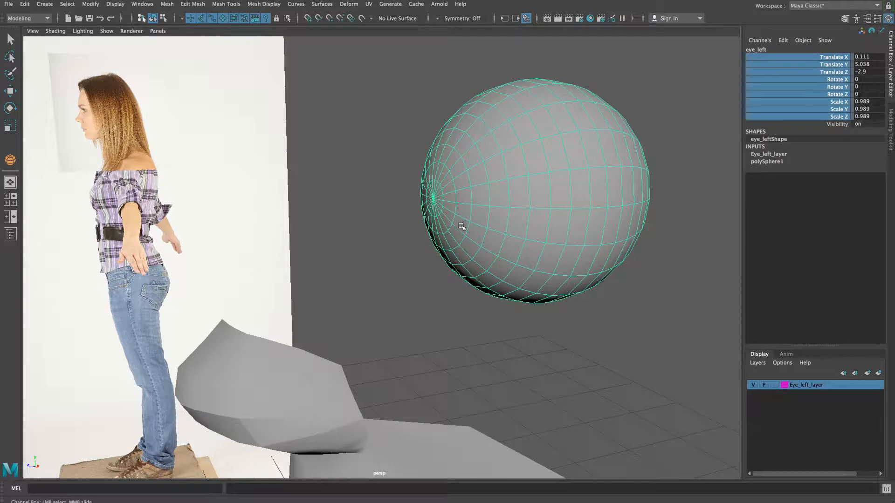
Step: Select the eye_left sphere and make it a live surface
left_click(407, 217)
left_click(521, 216)
key("w")
left_click_drag(401, 260, 470, 199, "alt")
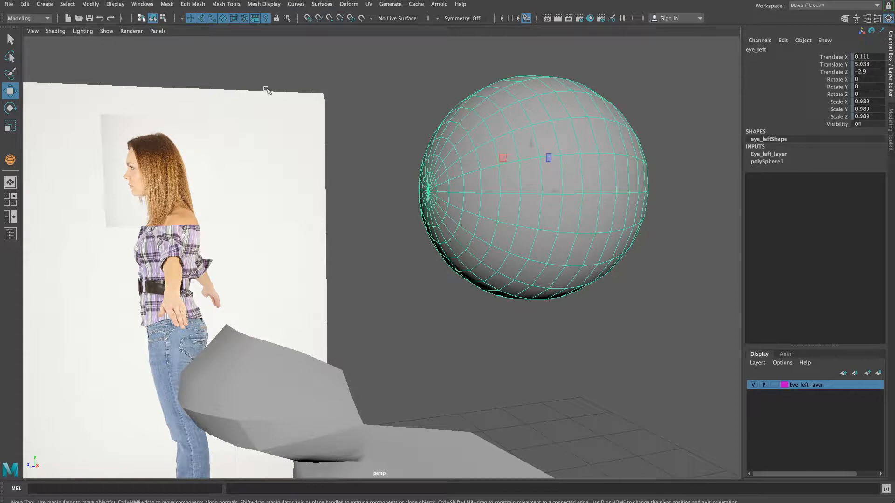
left_click(90, 5)
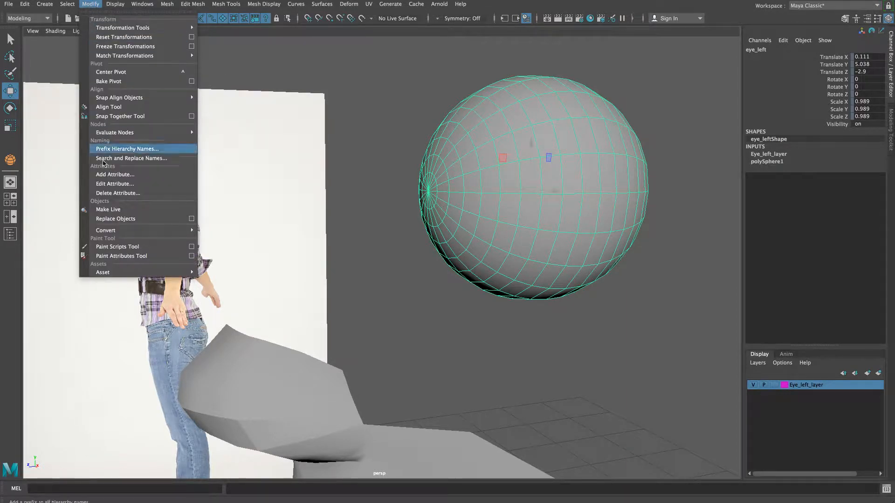
left_click(115, 210)
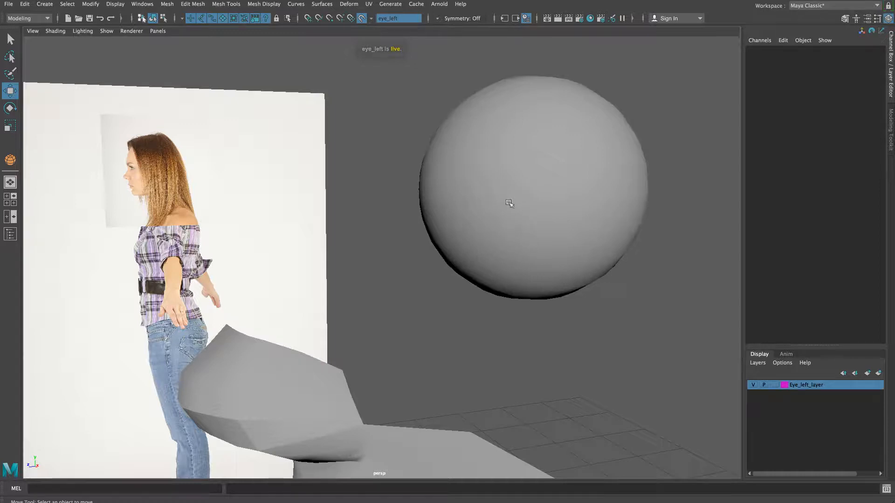
Step: Check the live eye sphere in the perspective and top views, and frame it over the eye in the front view
left_click_drag(496, 234, 493, 229, "alt")
left_click_drag(529, 230, 496, 225, "alt")
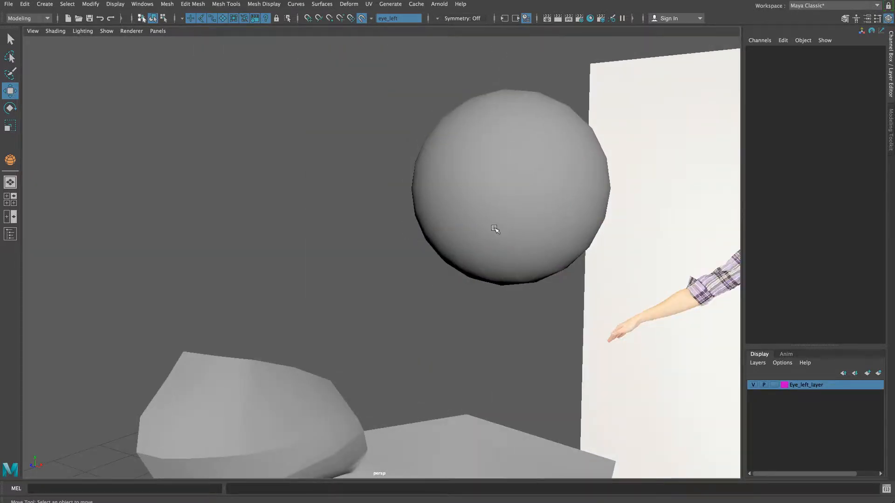
key("space")
key("space")
right_click_drag(151, 186, 598, 223, "alt")
middle_click_drag(413, 169, 309, 259, "alt")
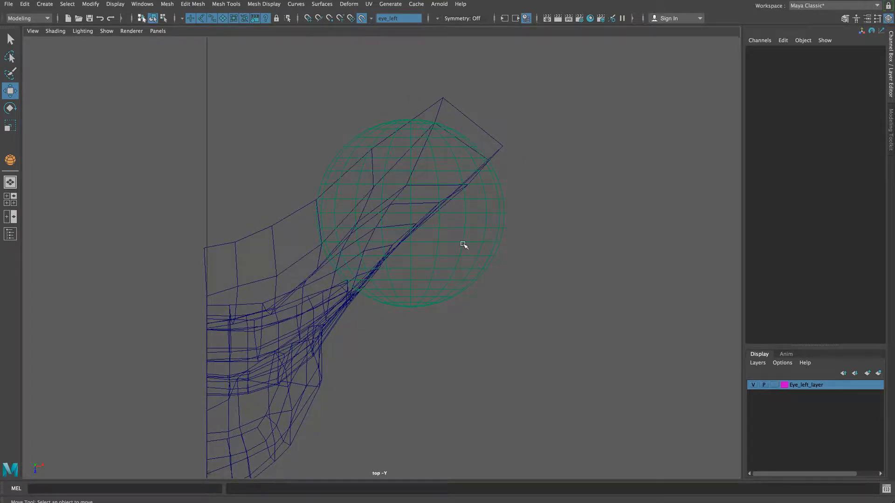
key("space")
key("space")
right_click_drag(388, 237, 465, 266, "alt")
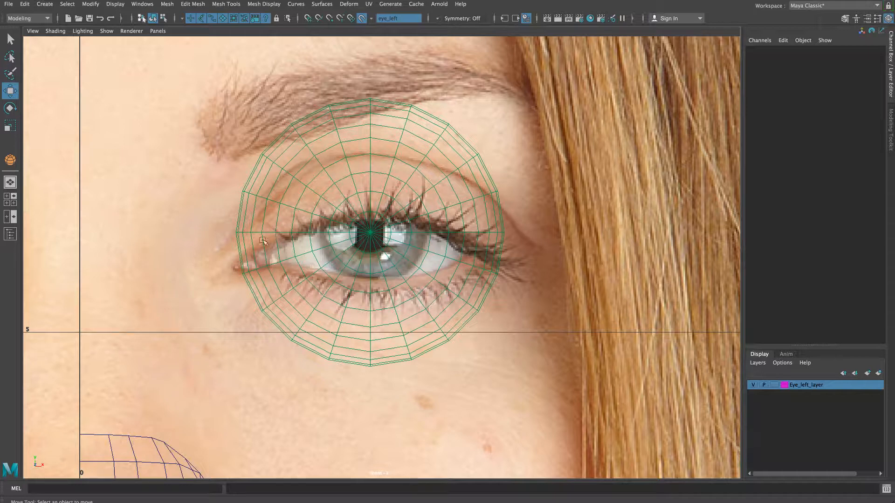
Step: Start the CV Curve Tool and review its settings, keeping the cubic curve degree and uniform knot spacing
left_click(251, 285)
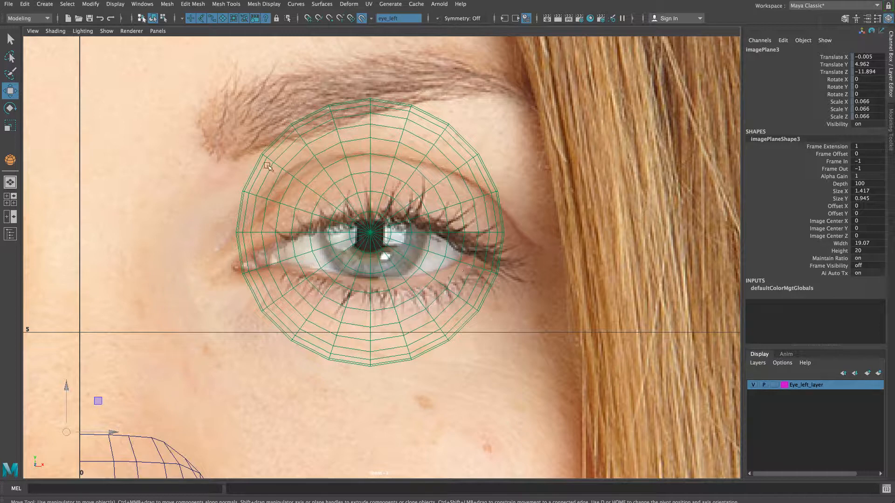
left_click(45, 5)
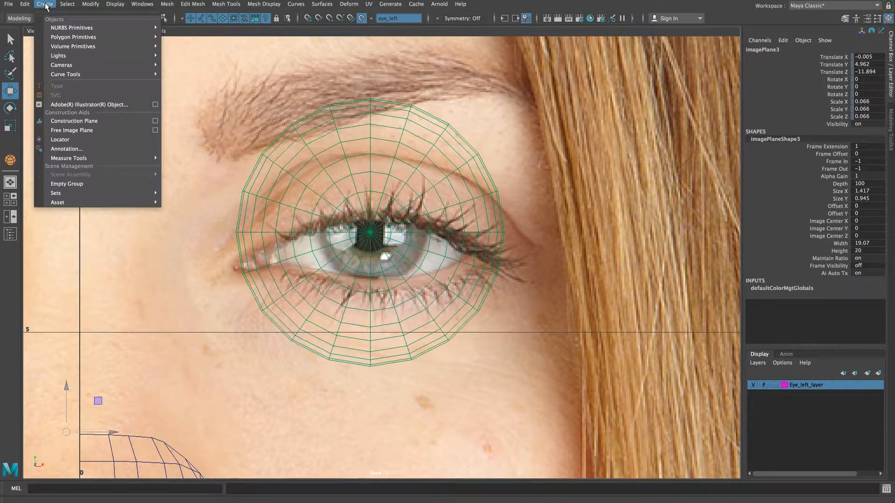
mouse_move(62, 74)
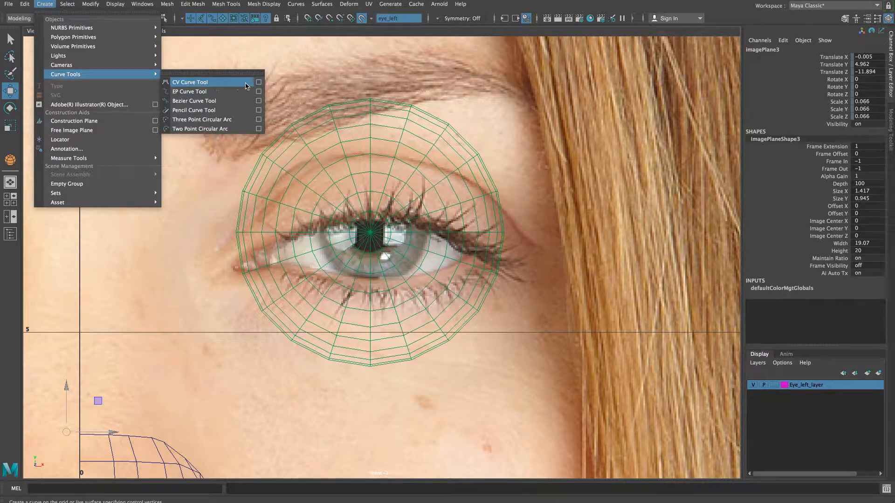
left_click(259, 84)
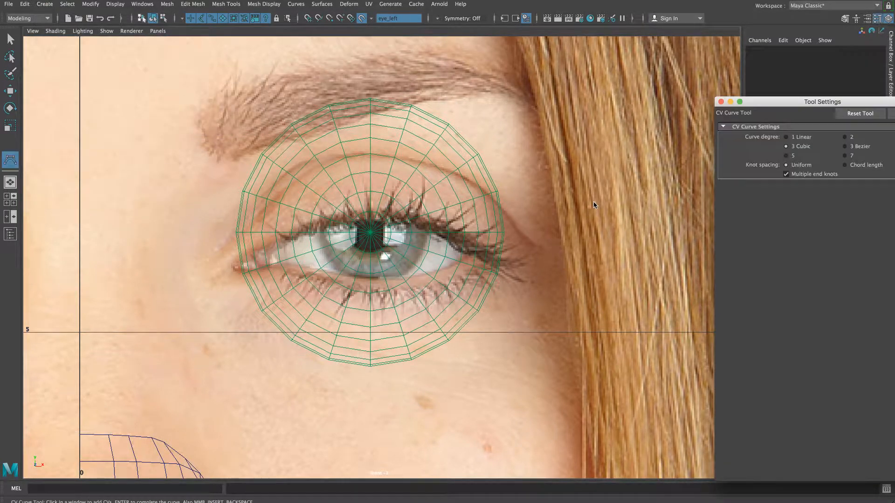
left_click_drag(789, 104, 736, 92)
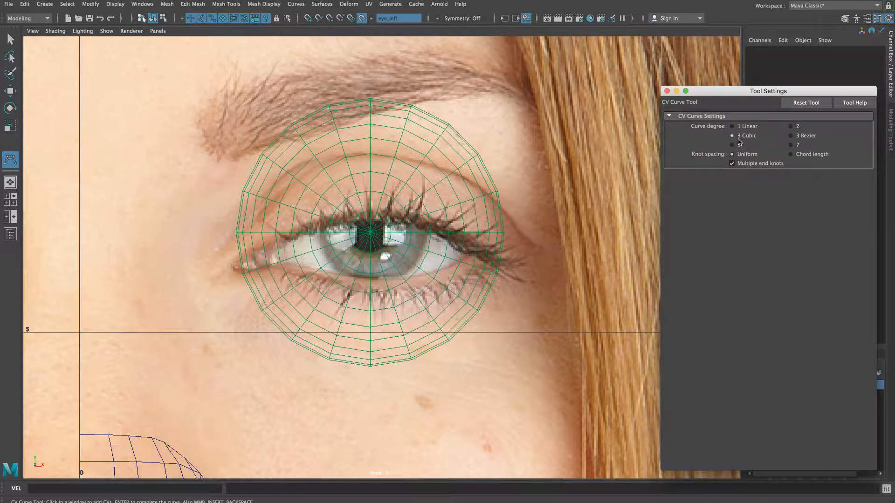
left_click(667, 91)
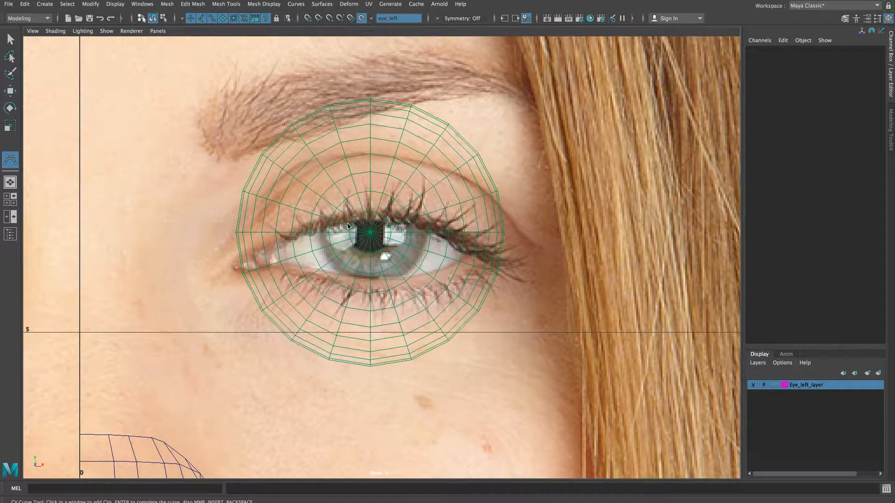
Step: Place curve CVs on the live sphere along the upper eyelid edge, from the inner to the outer eye corner
left_click(249, 256)
left_click(252, 253)
right_click_drag(262, 246, 410, 241, "alt")
middle_click_drag(377, 227, 383, 242, "alt")
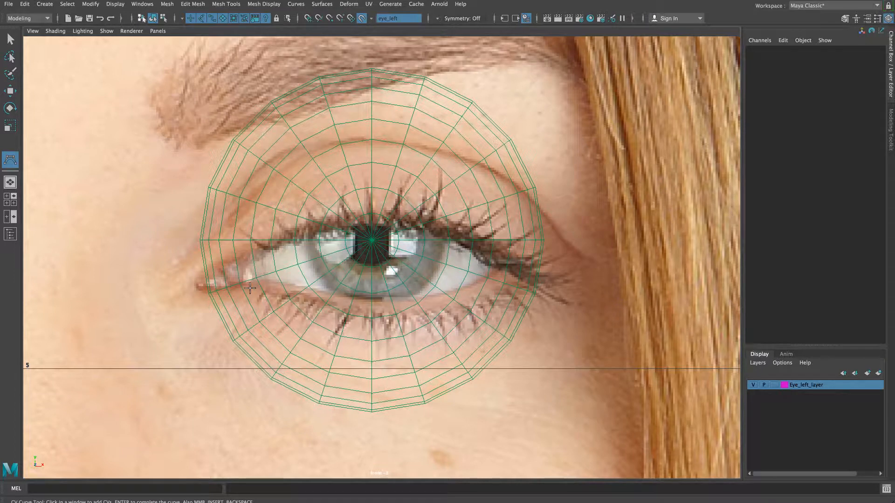
left_click(210, 280)
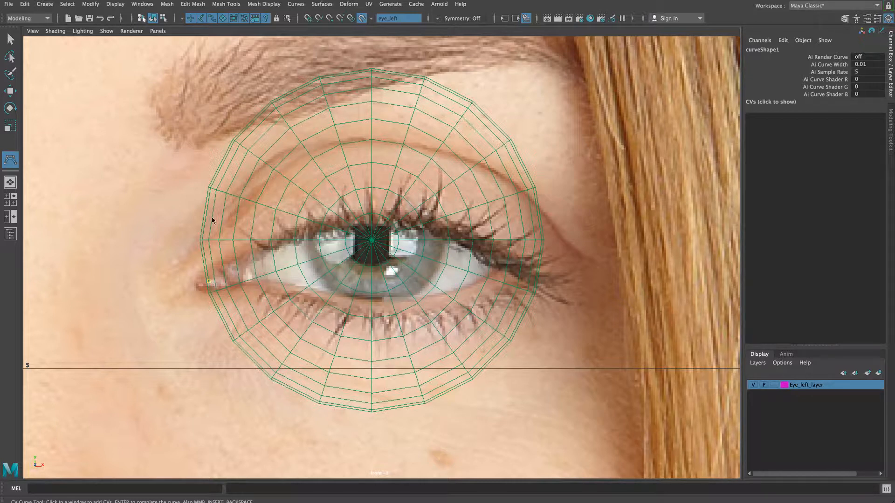
left_click(215, 271)
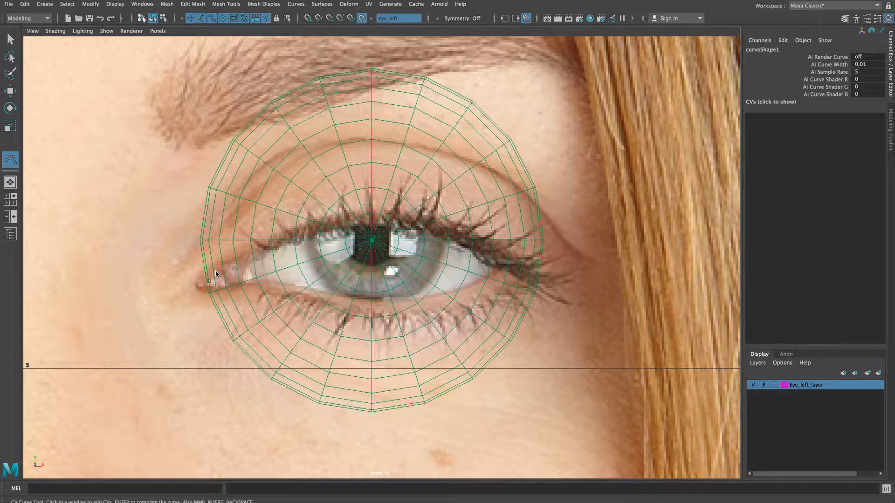
left_click(261, 249)
left_click(336, 226)
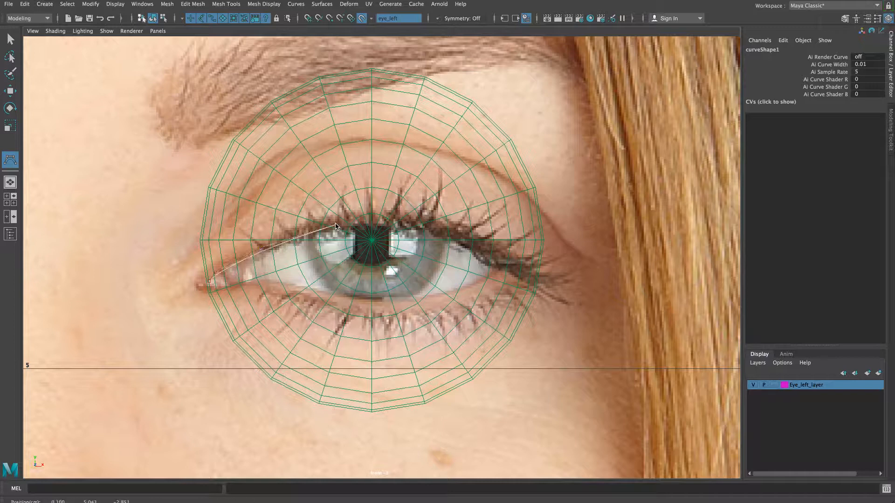
left_click(427, 227)
left_click(492, 251)
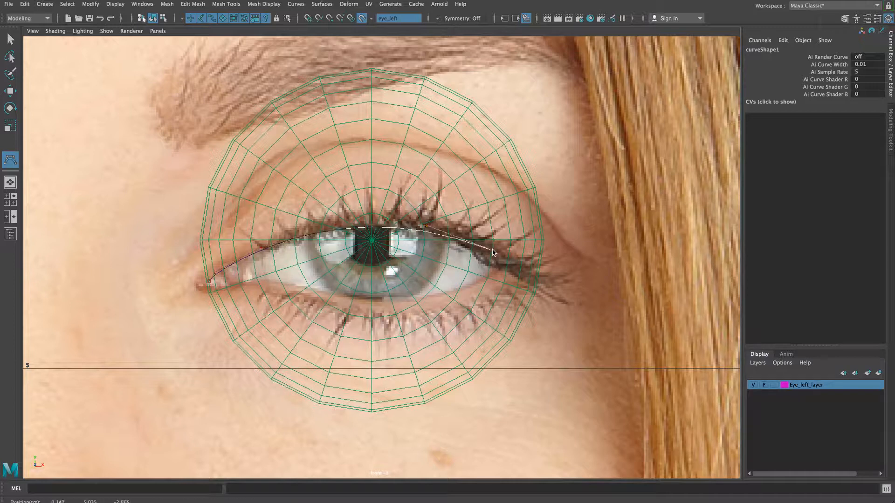
left_click(514, 262)
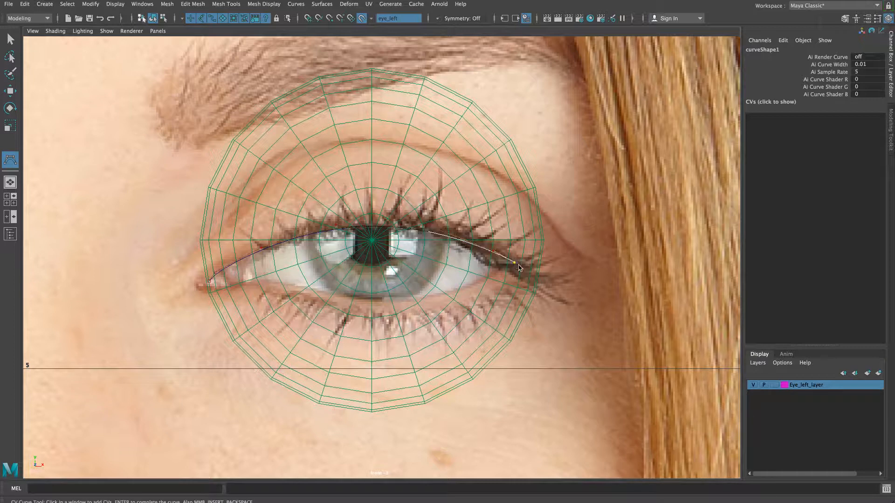
Step: Continue the curve around the outer corner and along the lower eyelid edge to the inner corner, and complete it
left_click(521, 269)
left_click(463, 291)
left_click(405, 303)
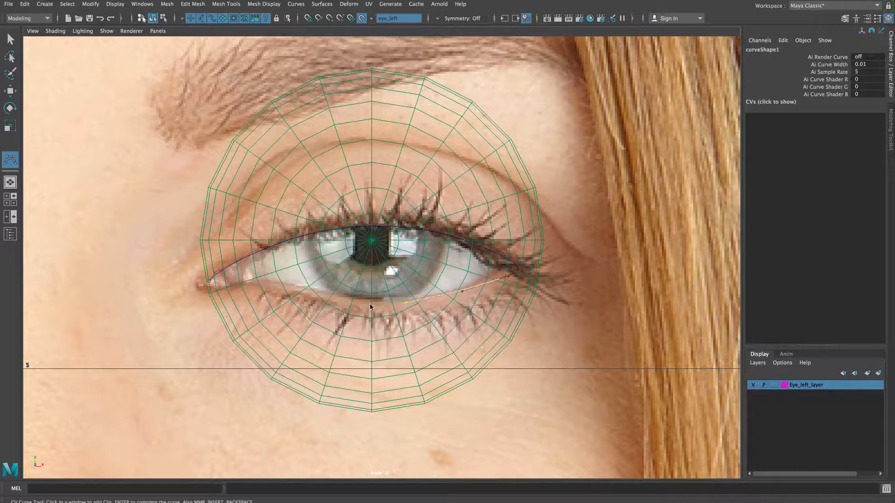
left_click(320, 296)
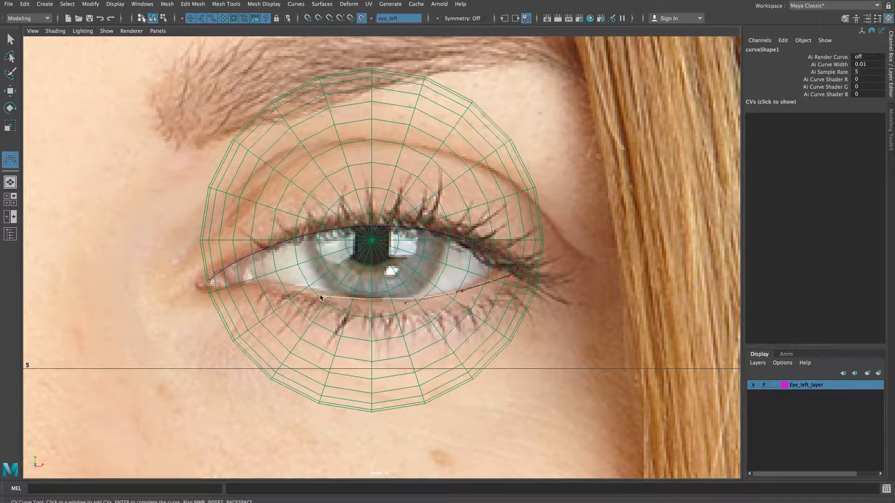
left_click(251, 283)
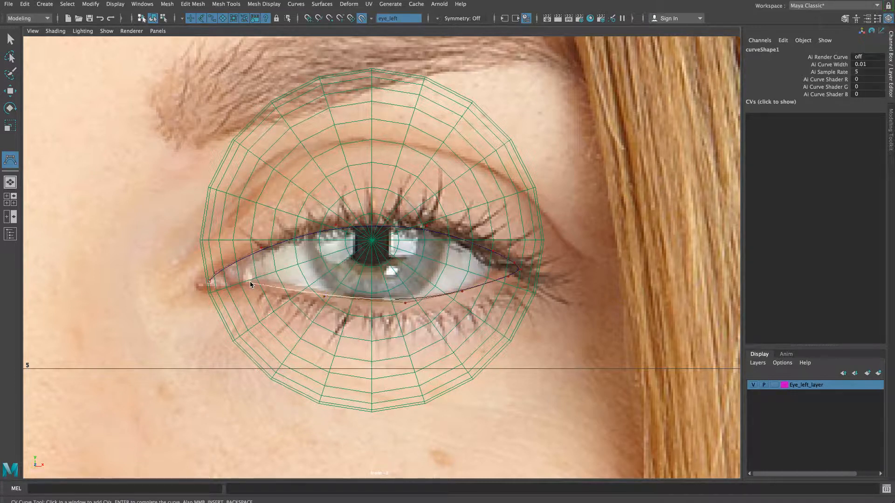
left_click(215, 288)
key("Return")
key("w")
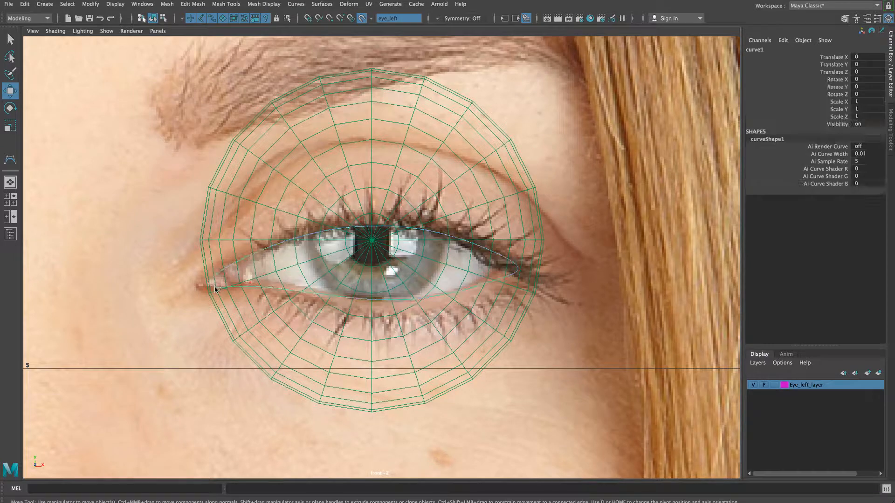
Step: Display the perspective view in wireframe and examine how the eyelid curve wraps around the sphere
key("space")
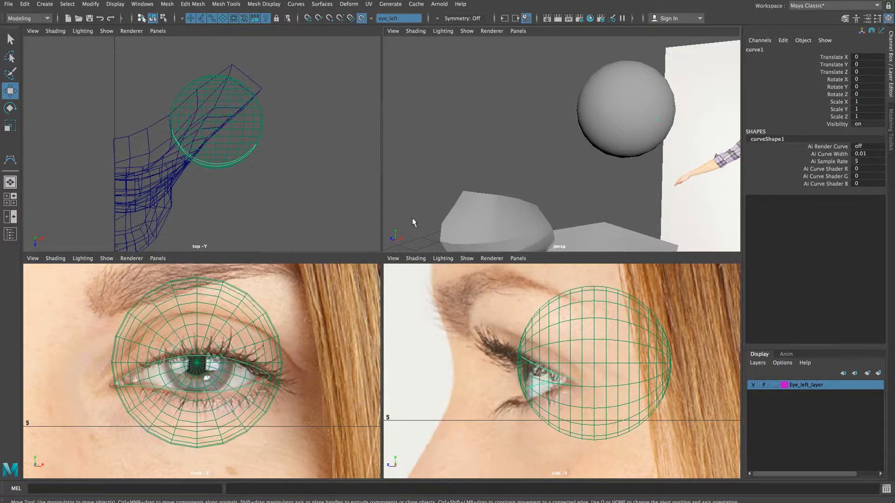
key("space")
mouse_move(357, 284)
left_mouse_down("alt")
mouse_move(326, 275)
mouse_move(420, 276)
mouse_move(360, 274)
left_mouse_up("alt")
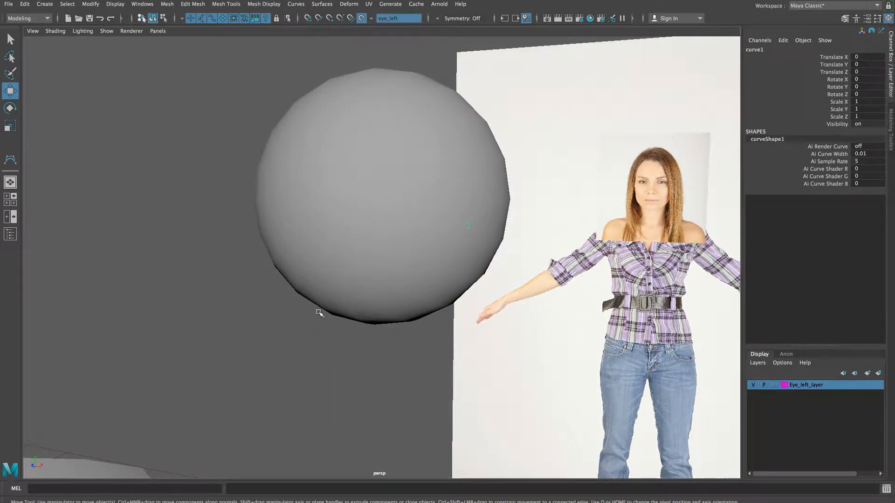
key("4")
mouse_move(330, 334)
left_mouse_down("alt")
mouse_move(337, 333)
mouse_move(268, 332)
mouse_move(245, 337)
mouse_move(244, 349)
mouse_move(273, 353)
mouse_move(358, 334)
mouse_move(469, 335)
mouse_move(270, 342)
mouse_move(236, 329)
mouse_move(465, 343)
mouse_move(316, 344)
left_mouse_up("alt")
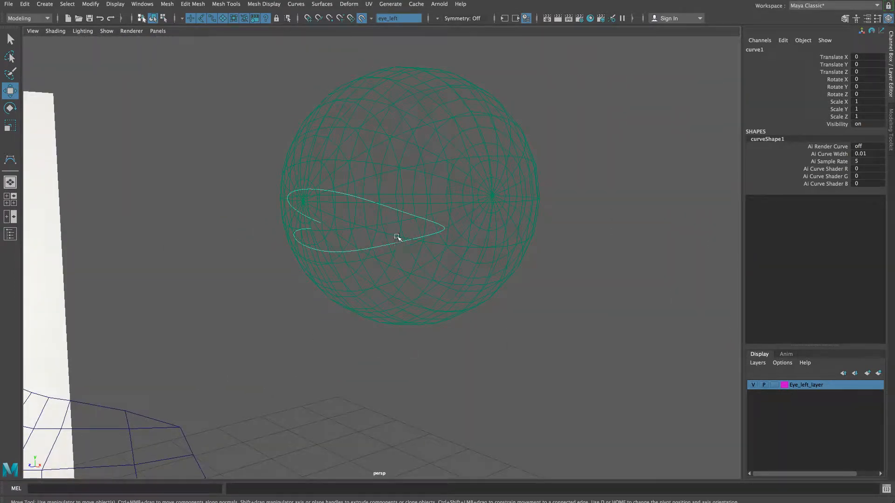
Step: Test the selectability of the live sphere by alternately picking the eyelid curve and the sphere
left_click(593, 148)
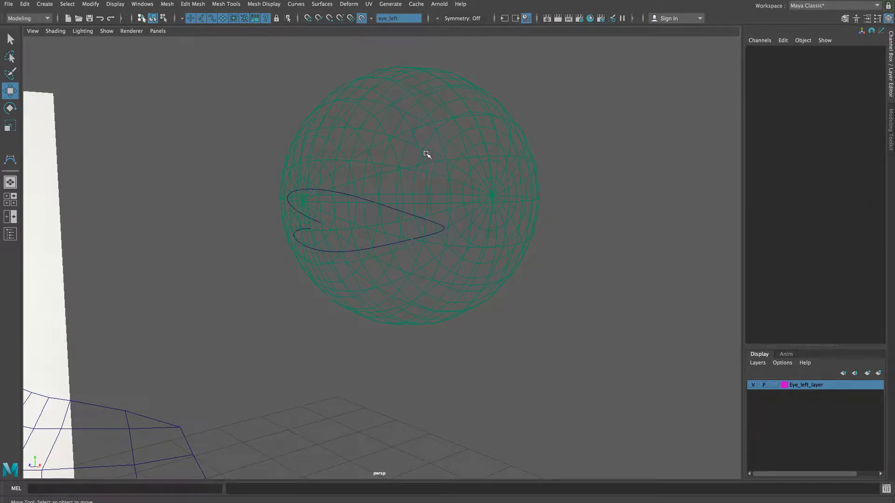
left_click(359, 197)
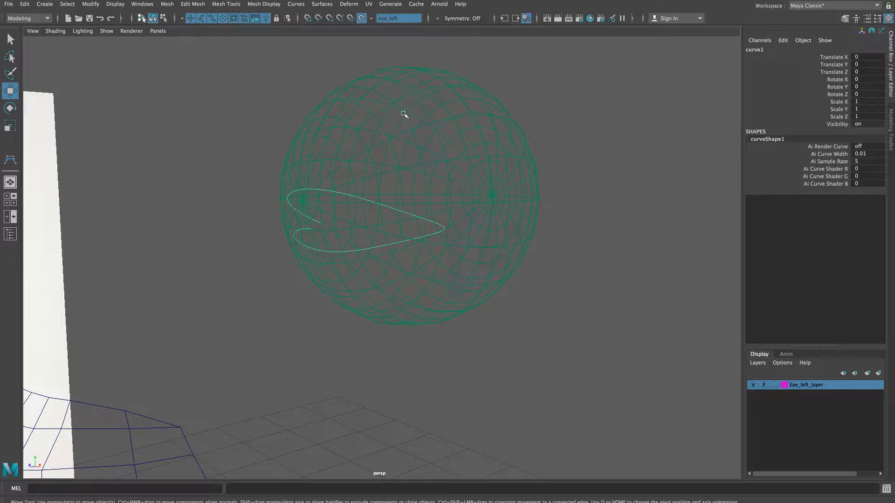
left_click(412, 125)
left_click(390, 208)
left_click(392, 105)
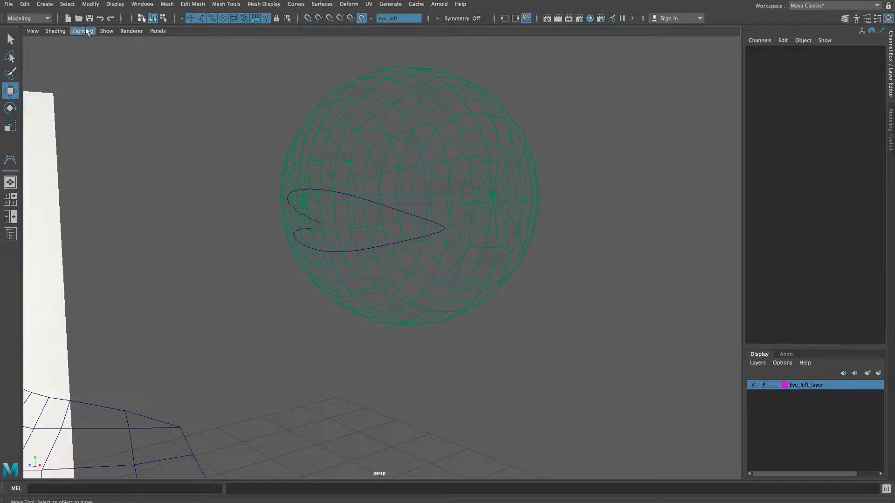
Step: Make the eye sphere no longer live, check that it can be selected, and select the eyelid curve
left_click(90, 5)
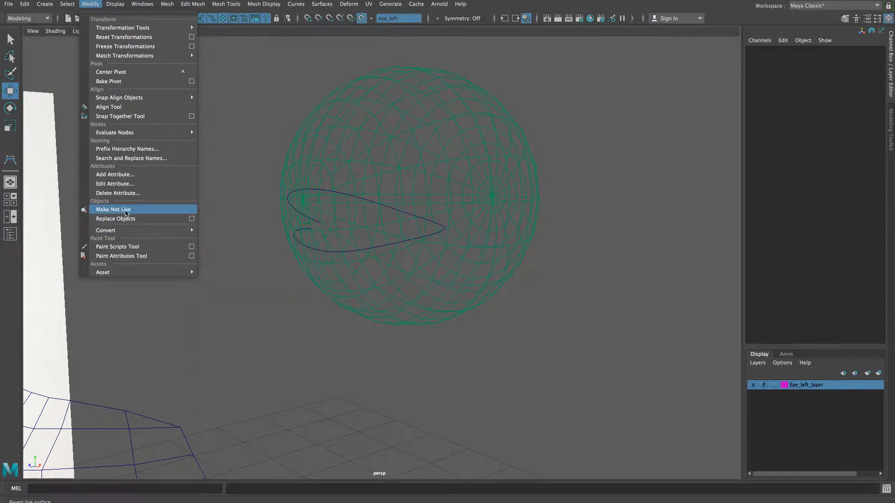
left_click(114, 211)
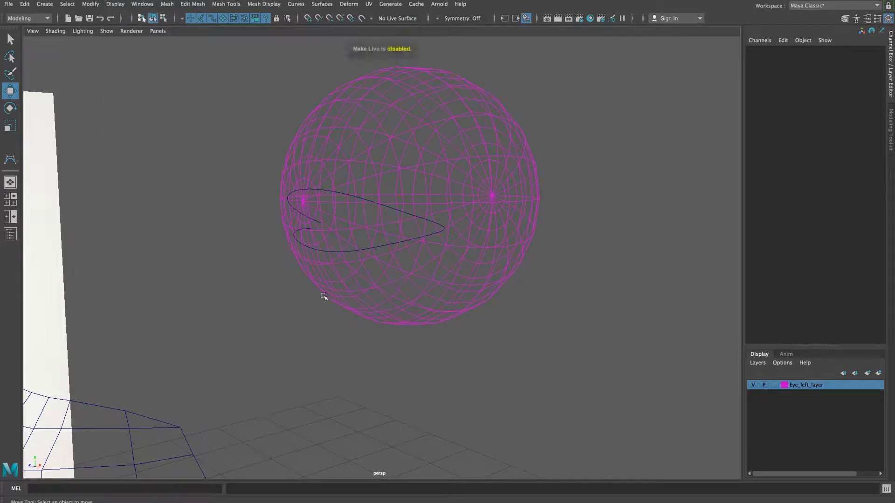
left_click(483, 198)
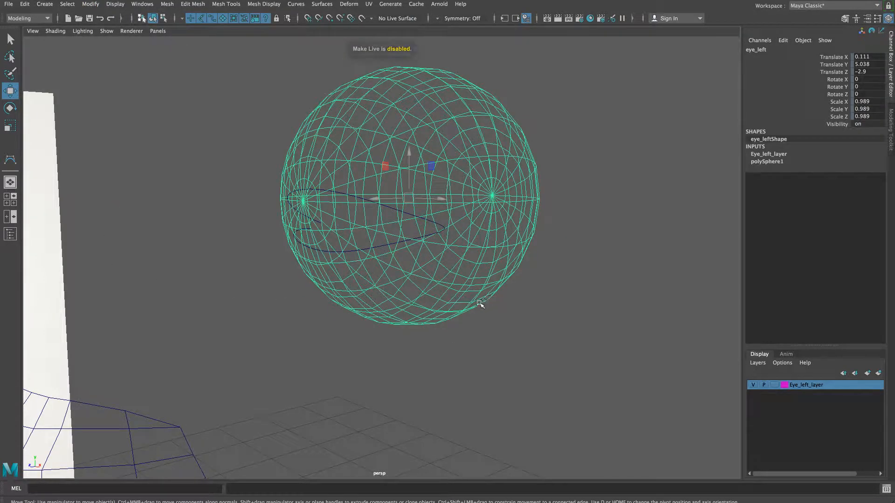
left_click(390, 209)
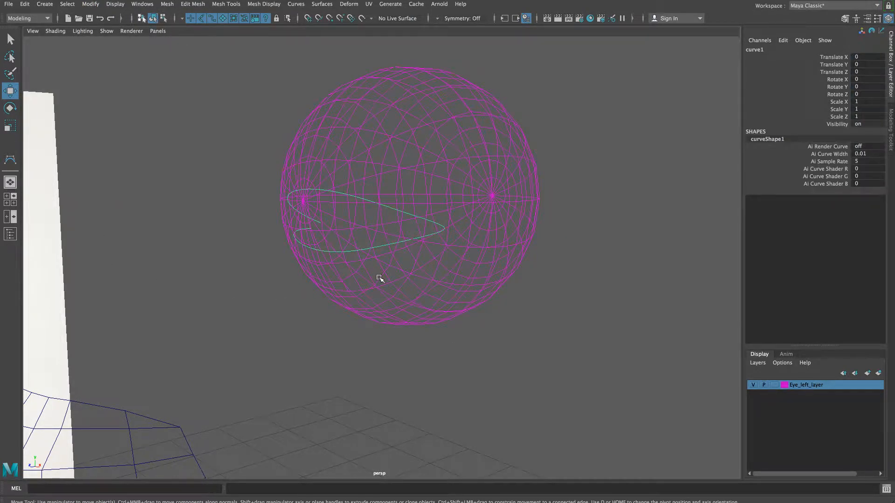
left_click_drag(364, 292, 256, 281, "alt")
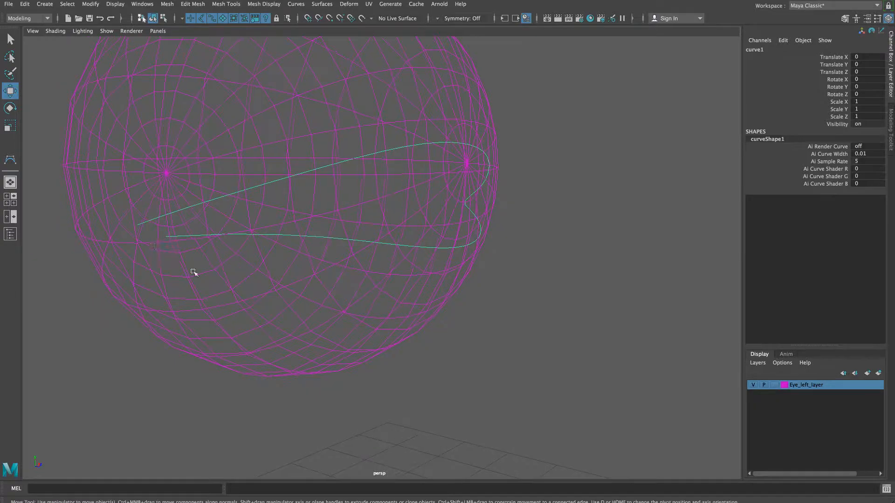
Step: Close the open eyelid curve with Open/Close so its two ends join at the inner corner
mouse_move(178, 243)
left_mouse_down("alt")
mouse_move(154, 246)
mouse_move(193, 248)
left_mouse_up("alt")
middle_click_drag(193, 247, 254, 243, "alt")
left_click_drag(255, 243, 279, 248, "alt")
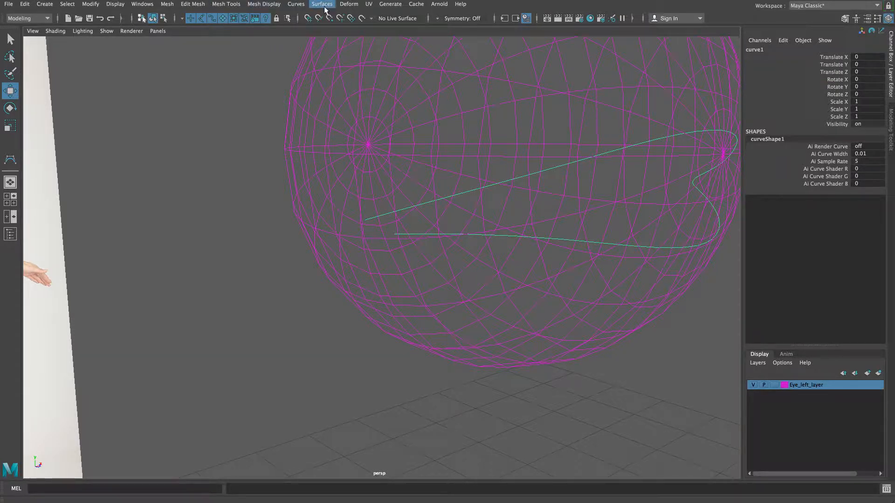
left_click(296, 4)
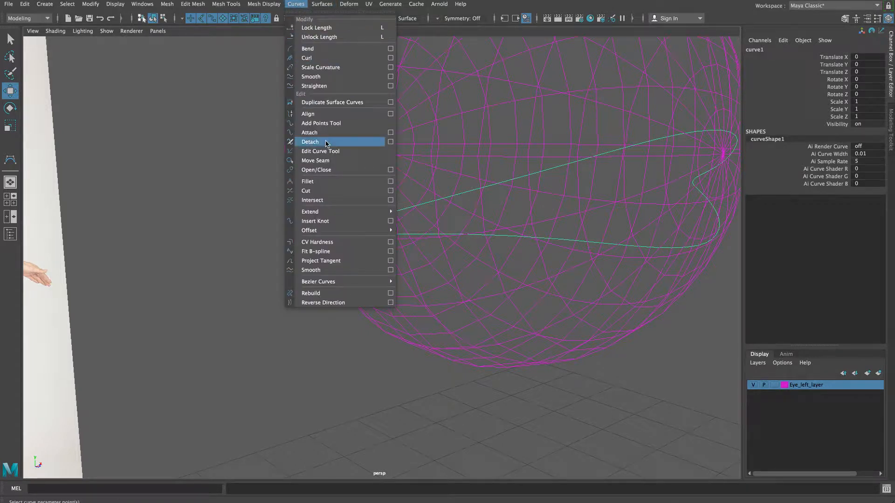
left_click(322, 170)
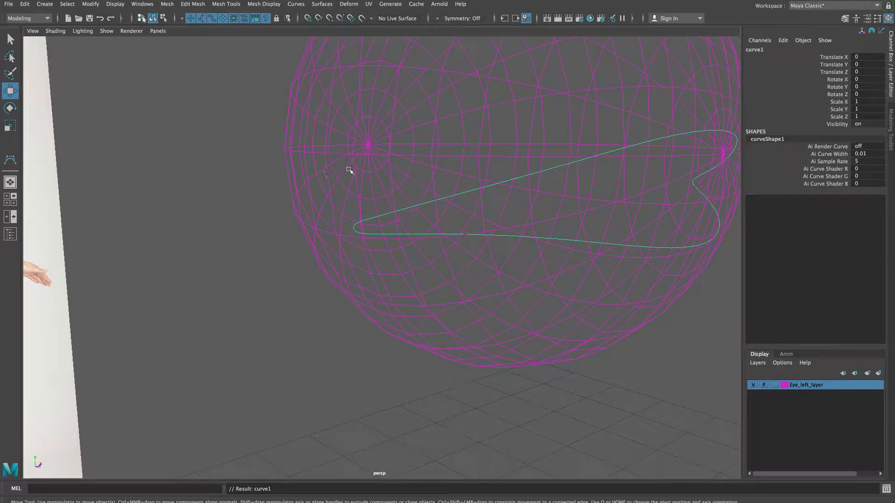
Step: Examine the closed eyelid curve around the eye sphere from the side, from above and from the front
left_click_drag(364, 262, 403, 269, "alt")
right_click_drag(403, 268, 429, 266, "alt")
left_click_drag(429, 266, 464, 268, "alt")
right_click_drag(463, 268, 439, 260, "alt")
left_click_drag(440, 259, 248, 273, "alt")
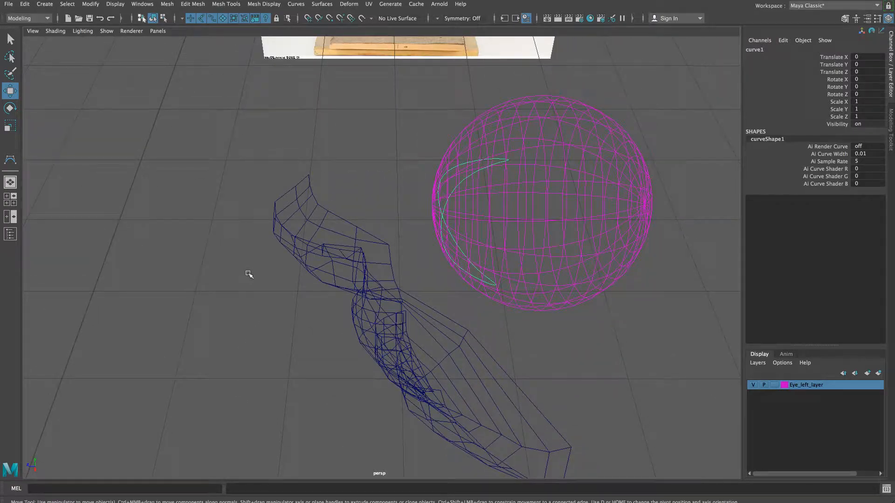
mouse_move(295, 290)
left_mouse_down("alt")
mouse_move(329, 295)
mouse_move(383, 260)
mouse_move(415, 272)
mouse_move(234, 300)
mouse_move(256, 303)
mouse_move(280, 336)
mouse_move(309, 288)
left_mouse_up("alt")
left_click_drag(274, 409, 378, 314, "alt")
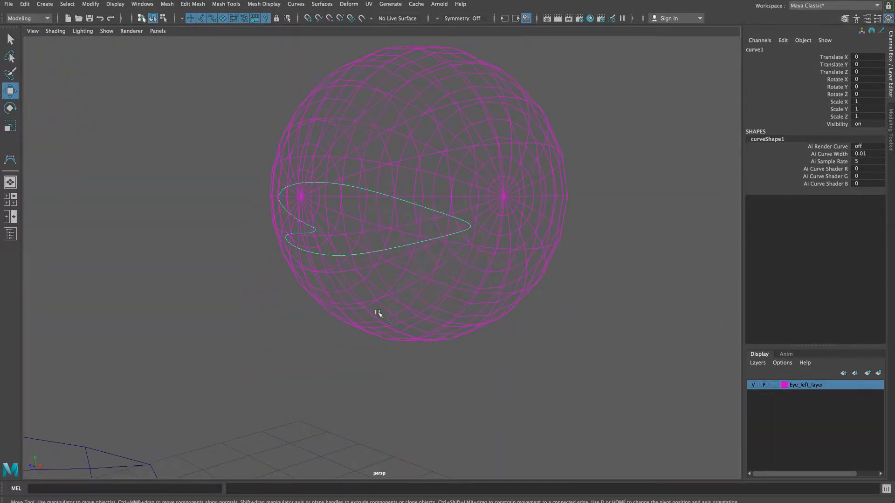
Step: Center the eyelid curve's pivot, display the scene shaded, and move the curve forward to a Translate Z of 0.006
left_click(91, 4)
left_click(112, 73)
mouse_move(242, 348)
left_mouse_down("alt")
mouse_move(298, 354)
mouse_move(258, 354)
mouse_move(288, 340)
mouse_move(303, 348)
left_mouse_up("alt")
key("5")
left_click_drag(387, 318, 375, 320)
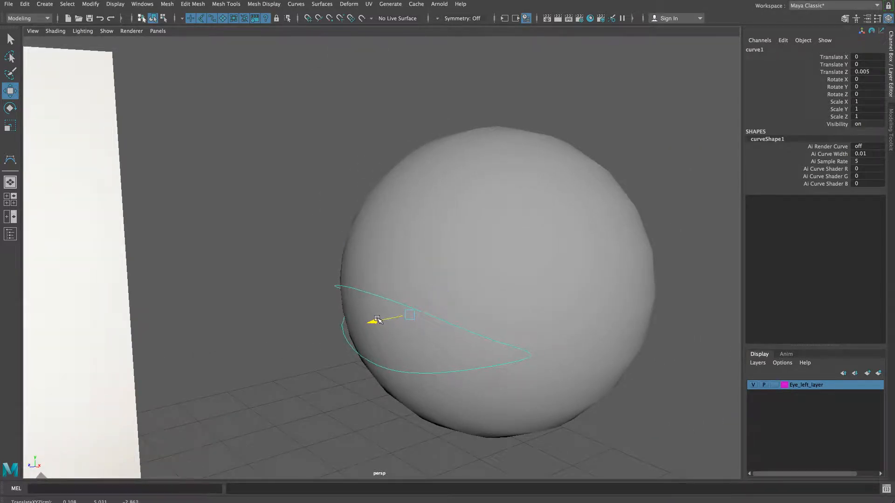
left_click_drag(332, 349, 356, 356, "alt")
scroll(355, 356, "up", 3)
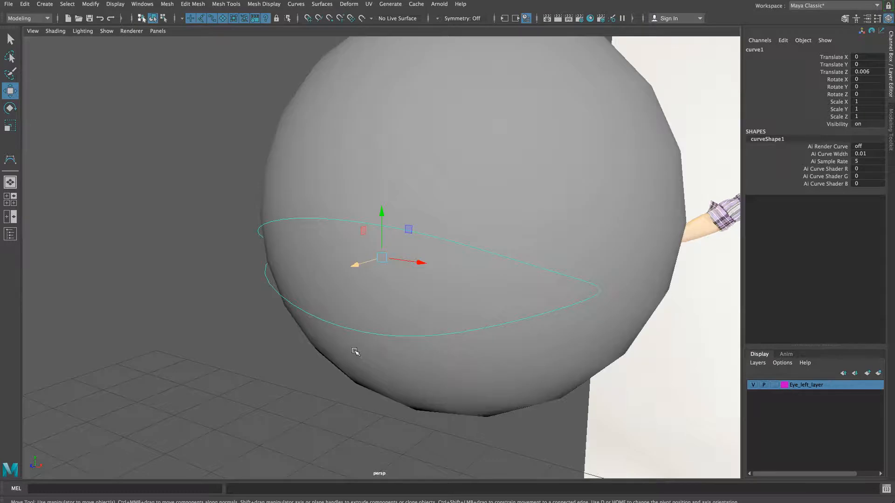
Step: Examine the gap between the eyelid curve and the eye sphere in the perspective and top views, keeping the curve selected
mouse_move(309, 373)
left_mouse_down("alt")
mouse_move(491, 371)
mouse_move(300, 366)
mouse_move(307, 357)
left_mouse_up("alt")
left_click_drag(341, 316, 480, 326, "alt")
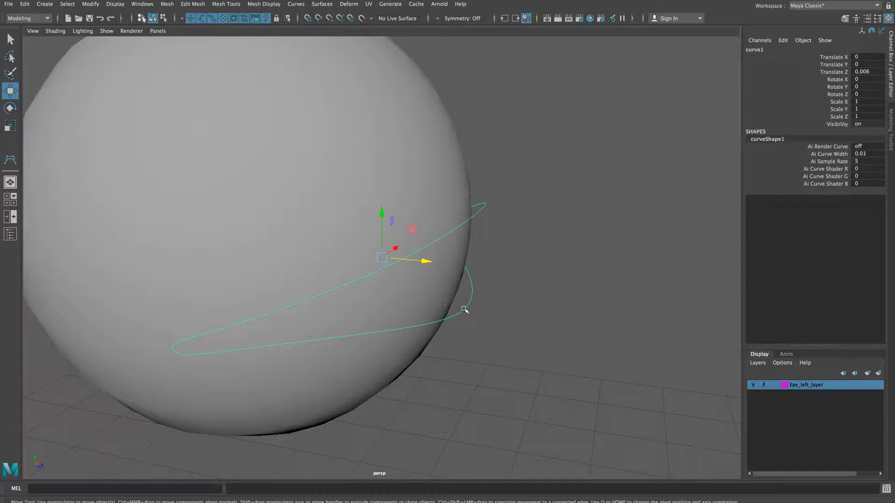
left_click_drag(474, 314, 397, 376, "alt")
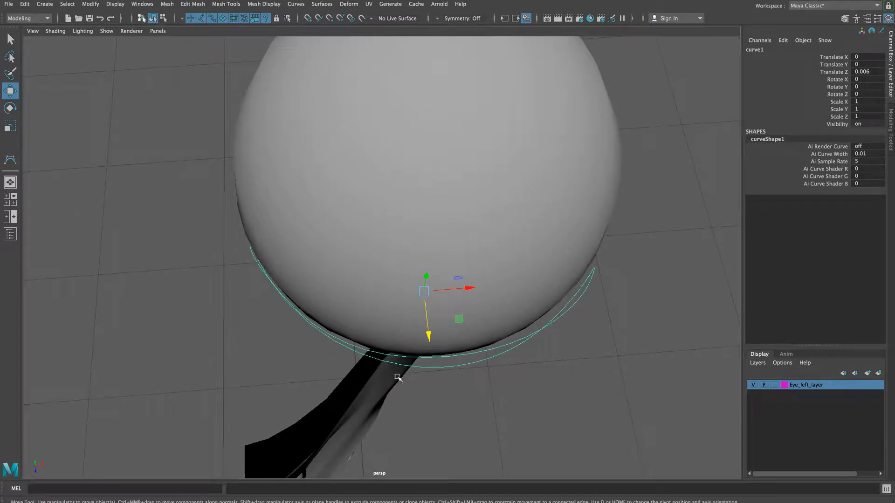
key("space")
key("space")
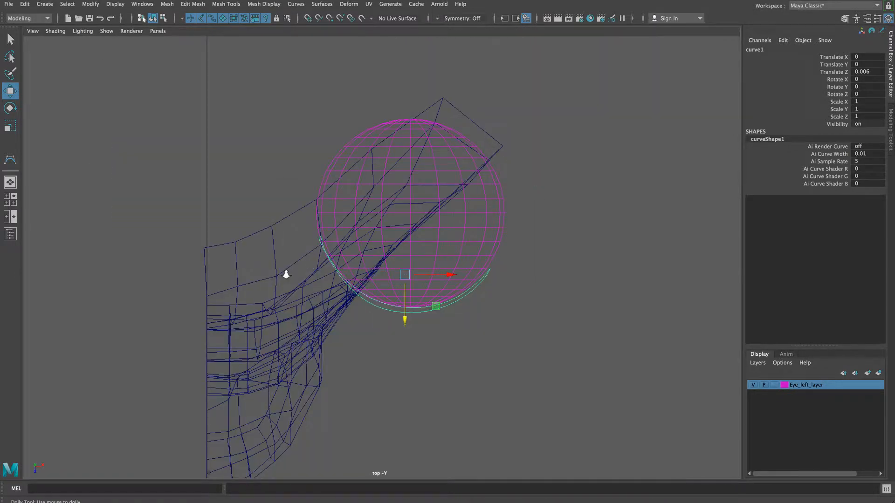
middle_click_drag(298, 272, 317, 229, "alt")
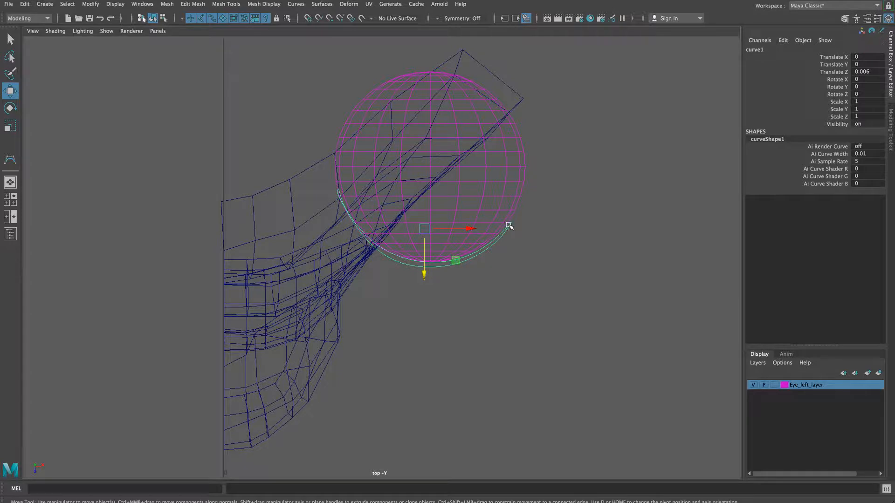
left_click(500, 239, "shift")
key("z")
left_click(329, 255)
left_click(401, 269)
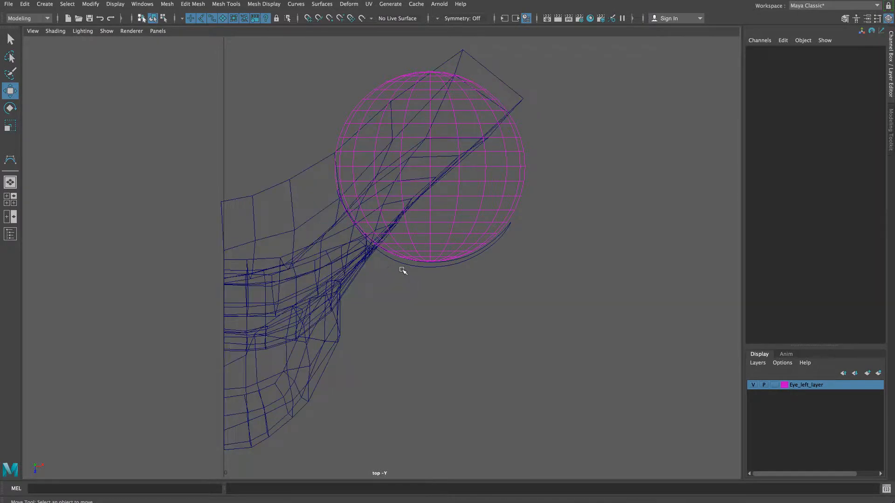
left_click(401, 265)
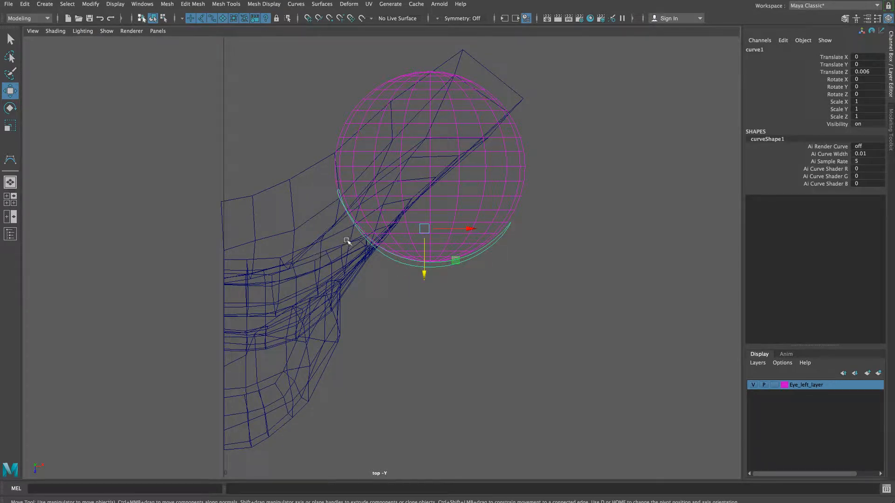
Step: Return to the perspective view and display the eyelid curve's control vertices for editing
key("space")
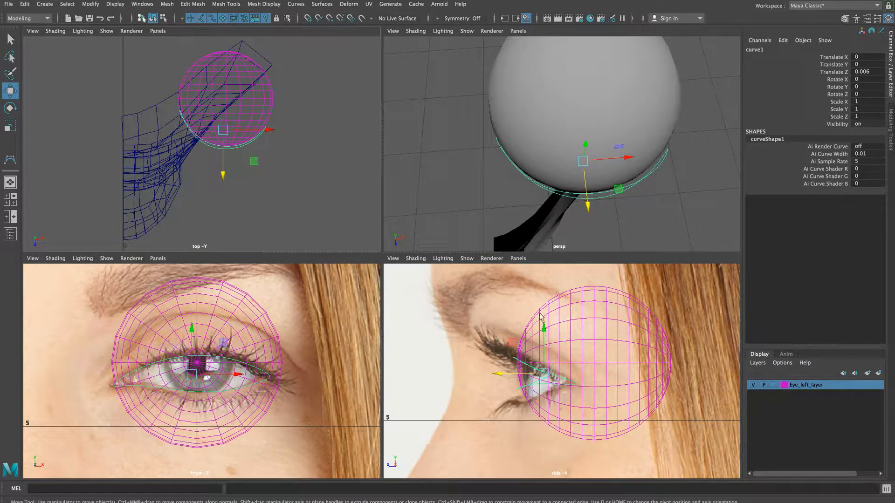
key("space")
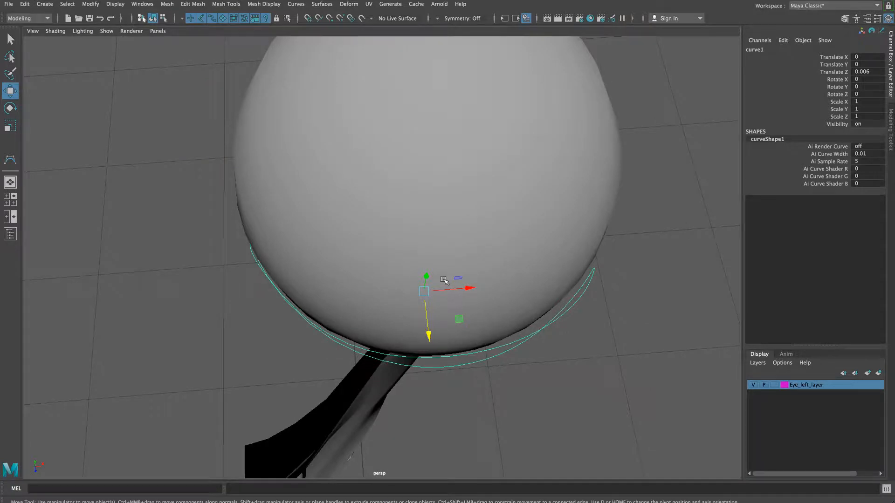
key("space")
key("space")
left_click_drag(410, 289, 414, 244, "alt")
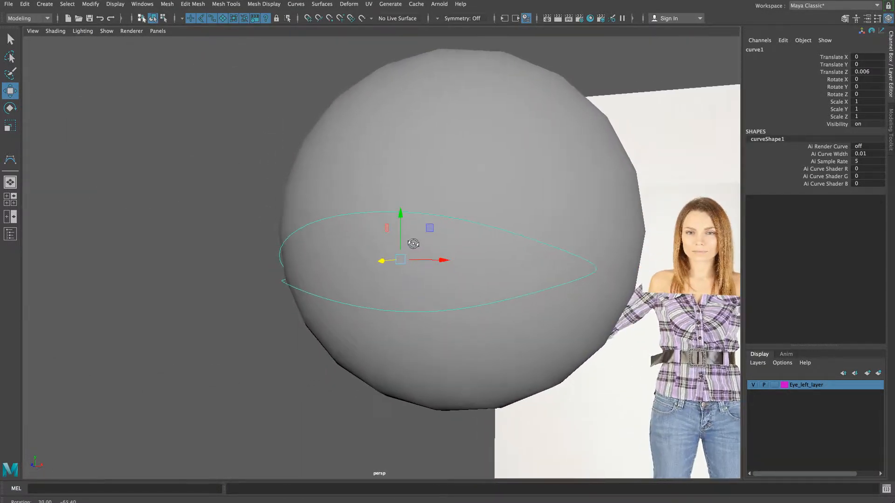
right_click(282, 282)
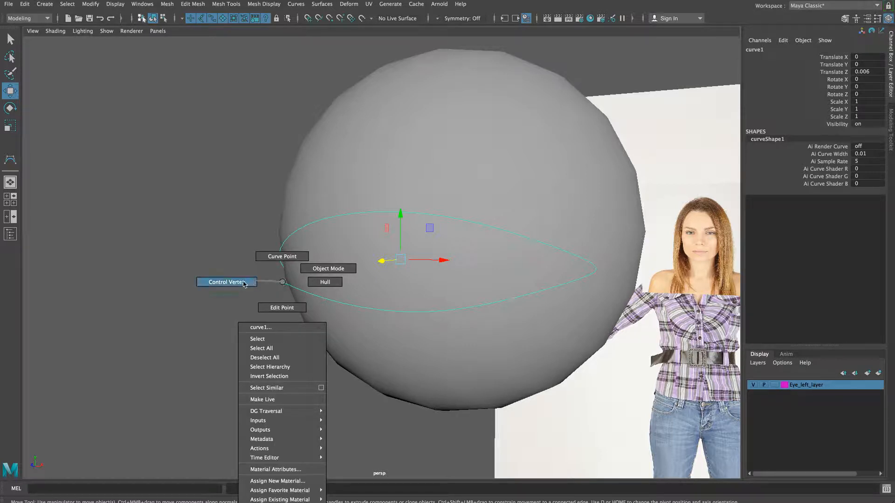
left_click(227, 283)
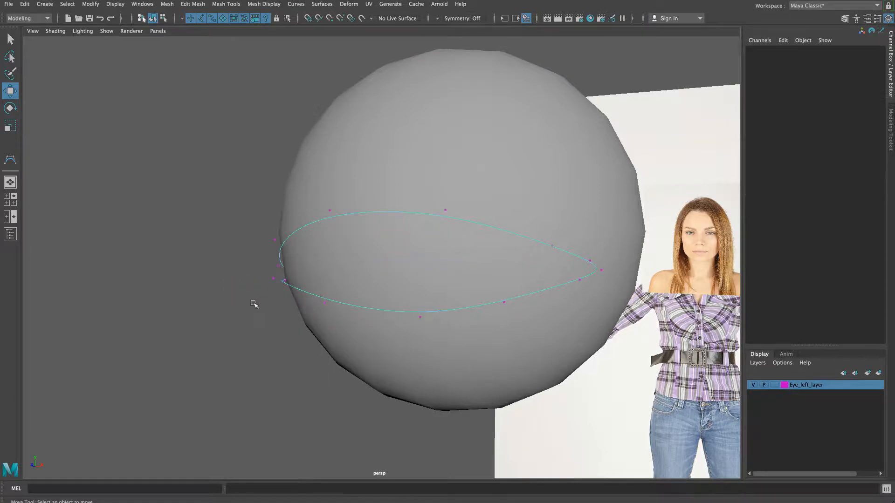
Step: Move the lower control vertex near the inner eye corner forward along Z, away from the sphere
left_click_drag(293, 332, 372, 327, "alt")
scroll(328, 321, "up", 4)
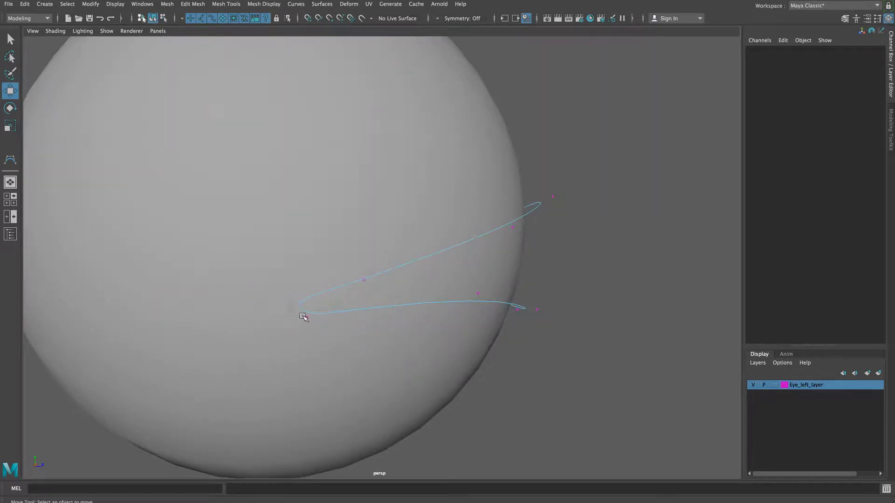
left_click(302, 316)
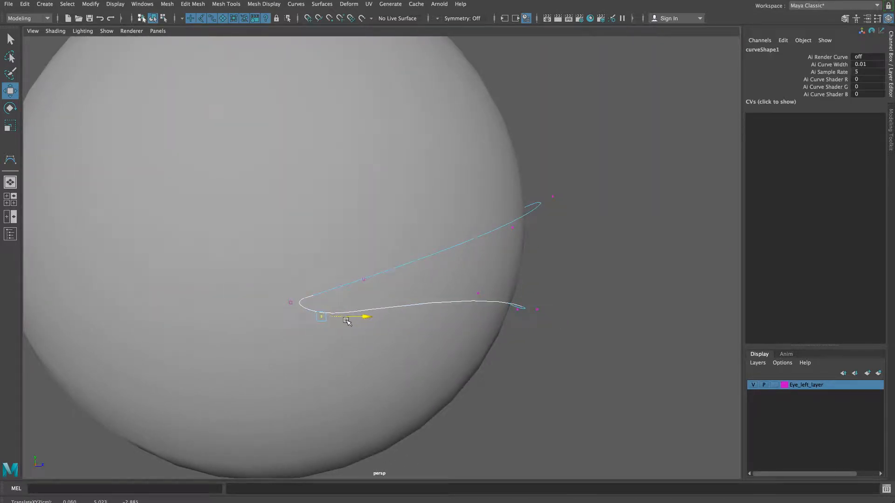
left_click_drag(334, 322, 221, 332, "alt")
left_click_drag(208, 301, 311, 287)
left_click(308, 293)
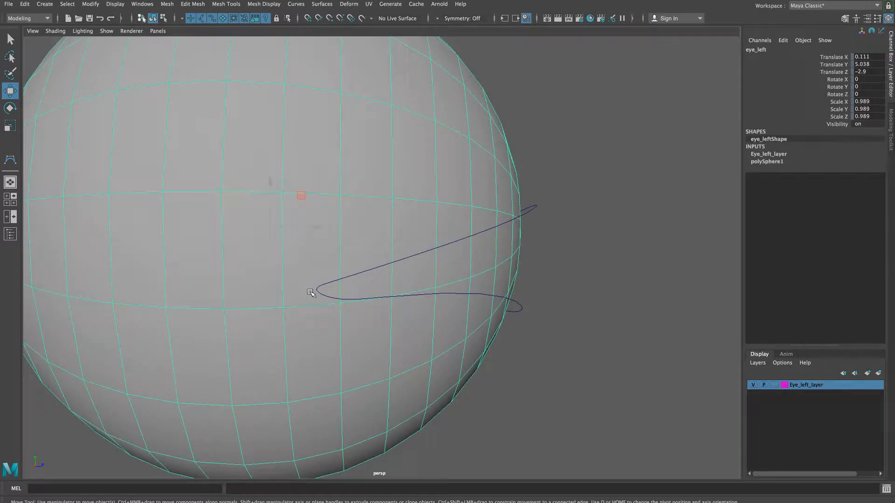
Step: Reselect the eyelid curve in control vertex mode and adjust the vertex at the tip of the inner corner to clear the sphere
left_click(323, 288)
right_click_drag(325, 284, 280, 284)
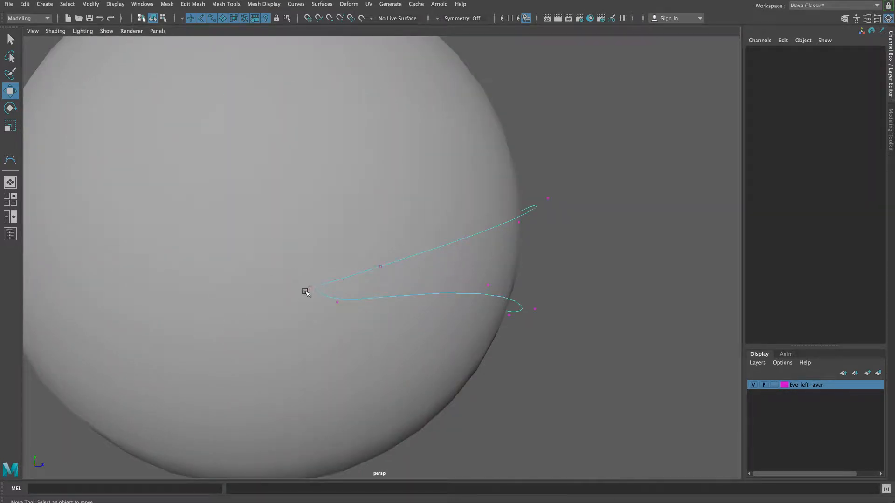
left_click(311, 290)
left_click_drag(326, 289, 270, 323)
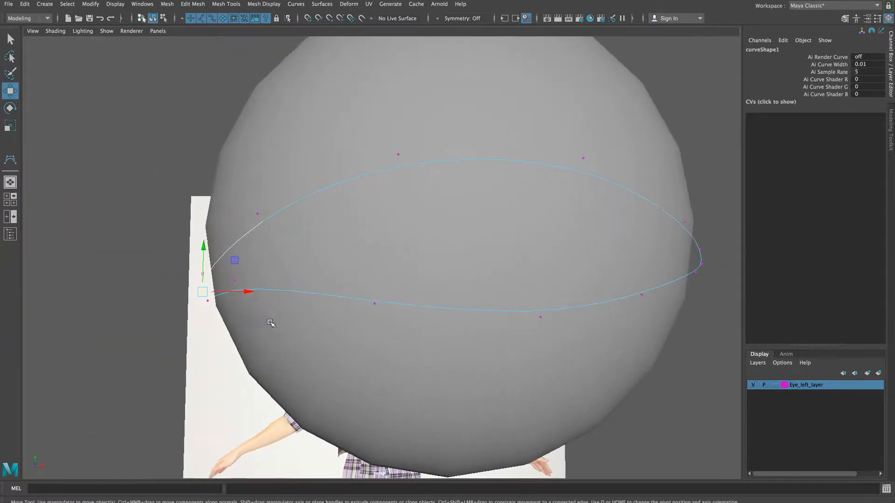
Step: Compare the adjusted eyelid curve with the eye in the perspective, side and front views, checking the lower lid edge
scroll(275, 318, "down", 5)
middle_click_drag(310, 326, 292, 310, "alt")
left_click_drag(292, 310, 254, 314, "alt")
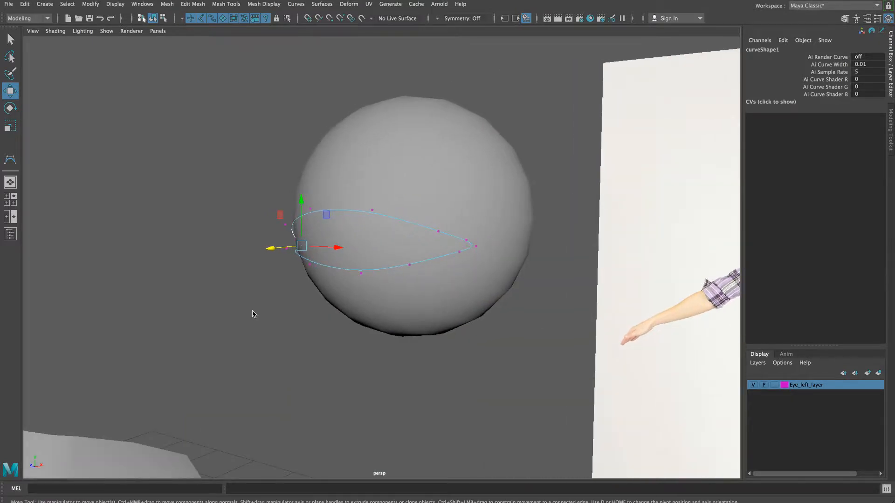
key("space")
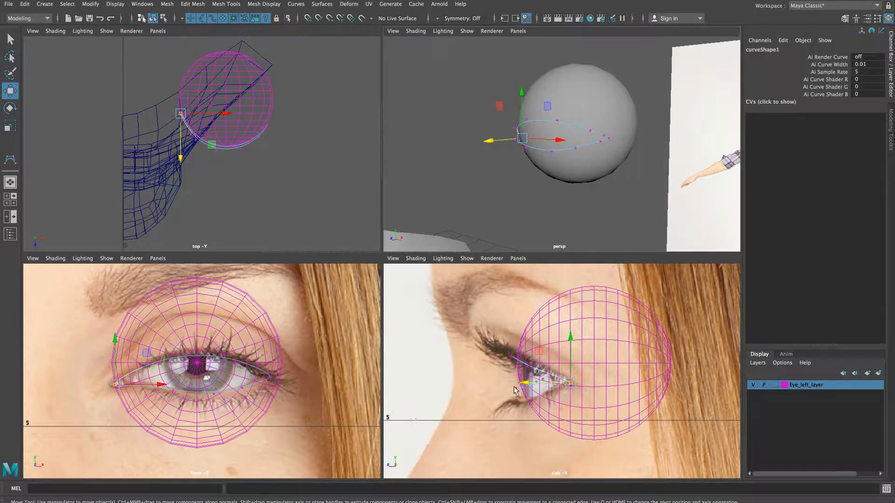
key("space")
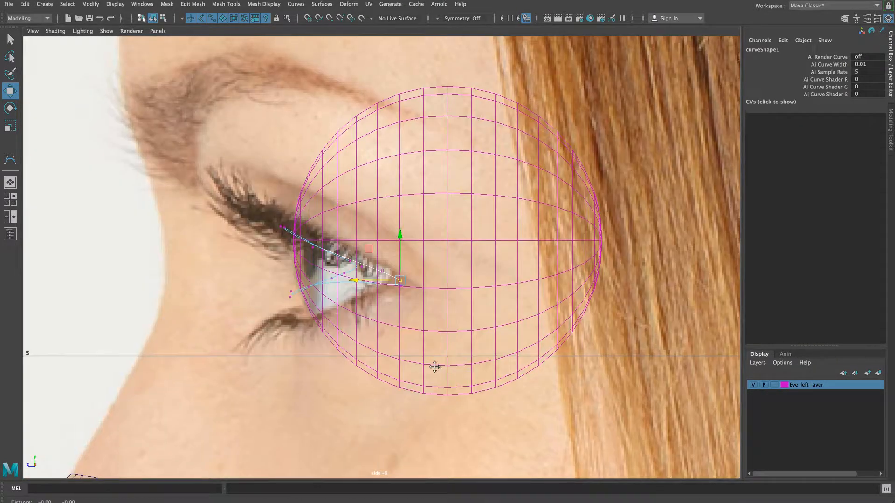
middle_click_drag(433, 366, 480, 361, "alt")
right_click_drag(362, 355, 384, 360, "alt")
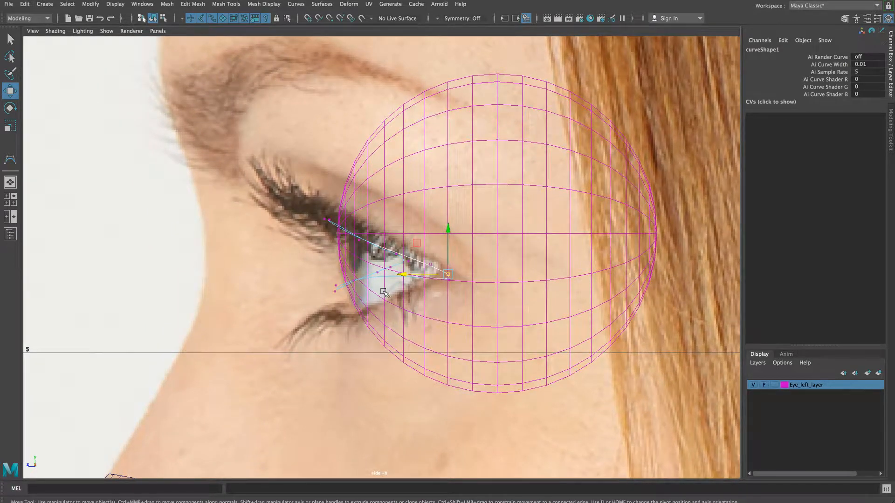
key("space")
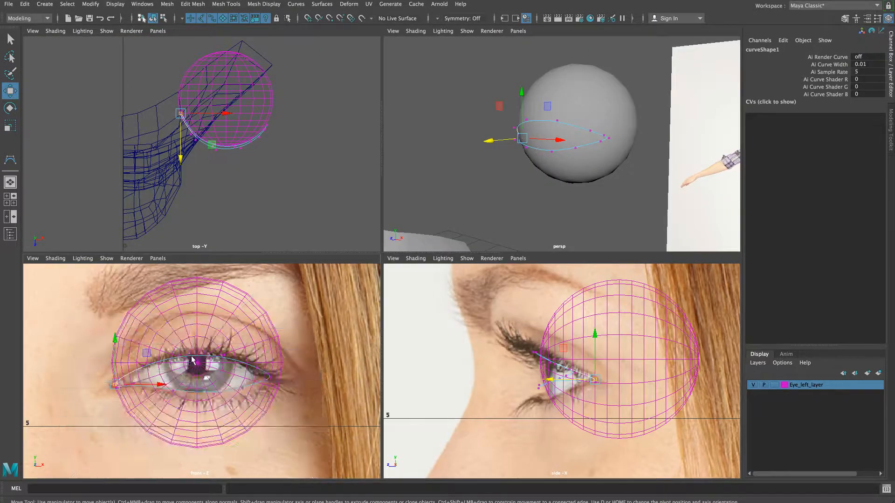
key("space")
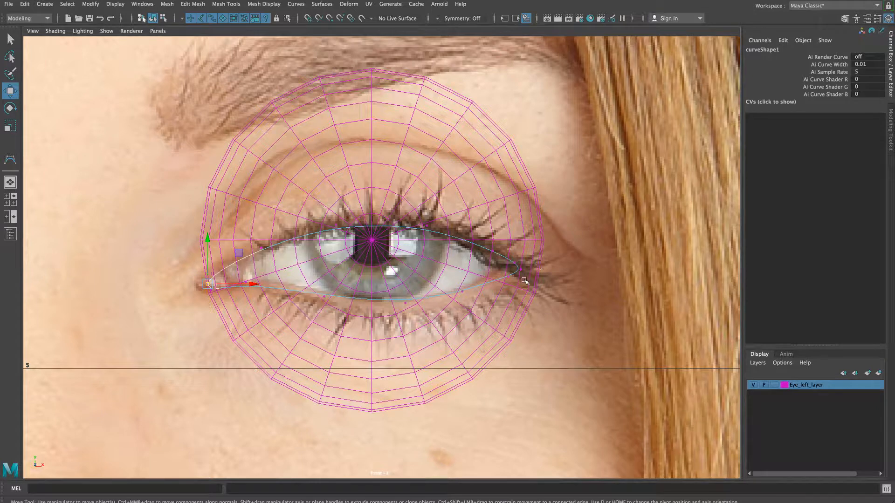
key("space")
key("space")
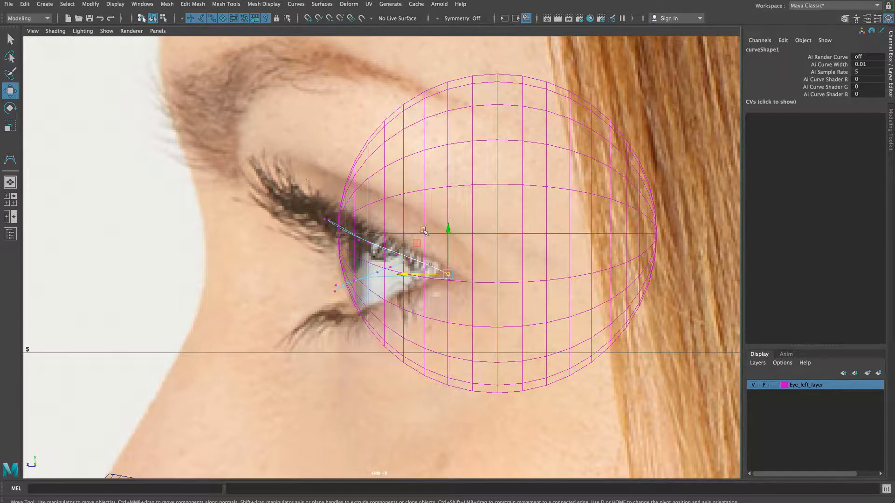
key("space")
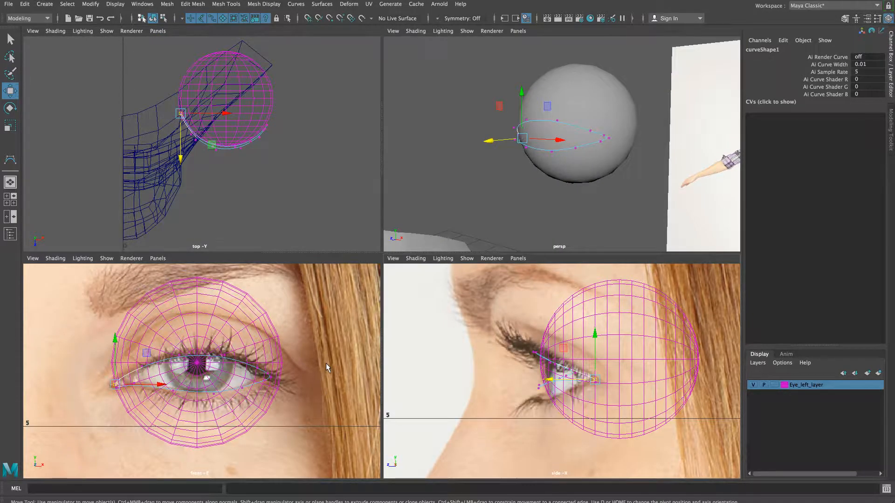
key("space")
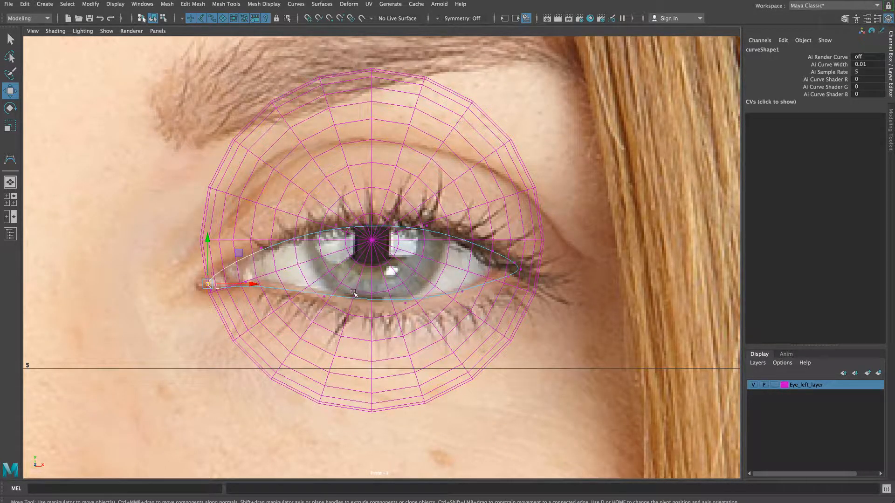
Step: Lower the control vertices in the middle of the lower eyelid in the side view, and check their fit against the front photo
key("space")
key("space")
left_click_drag(299, 275, 347, 310)
left_click_drag(337, 272, 341, 287)
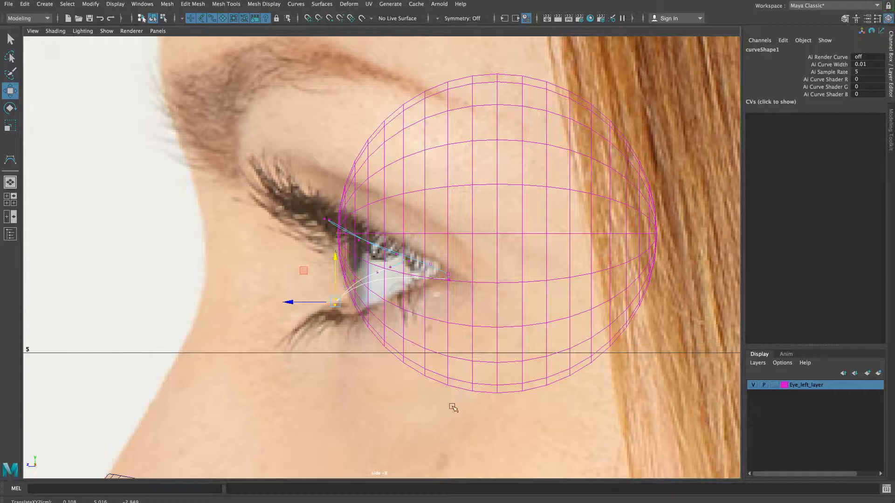
key("space")
key("space")
key("space")
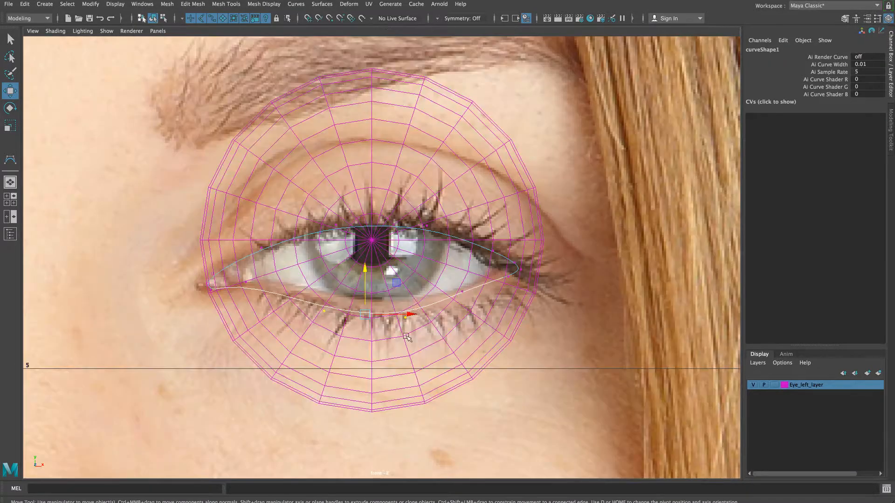
left_click_drag(366, 299, 366, 298)
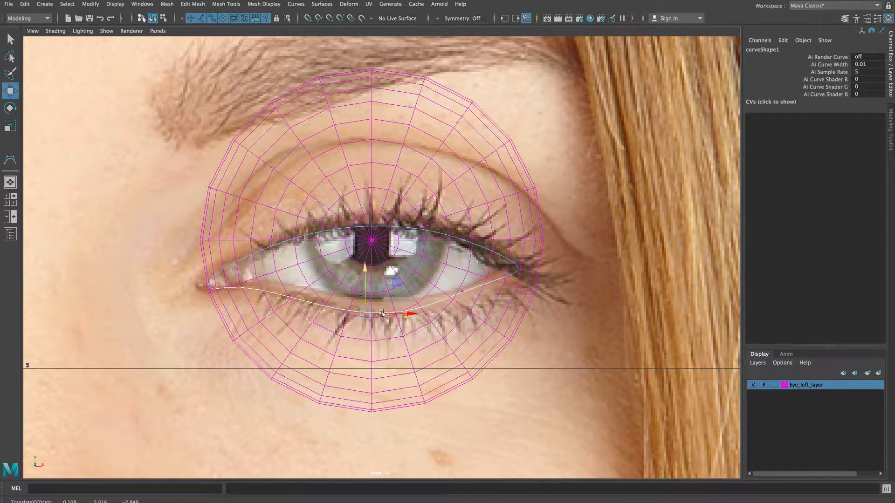
Step: Raise the control vertices in the middle of the upper eyelid in the front view, then nudge them in the side view
left_click_drag(306, 209, 435, 245)
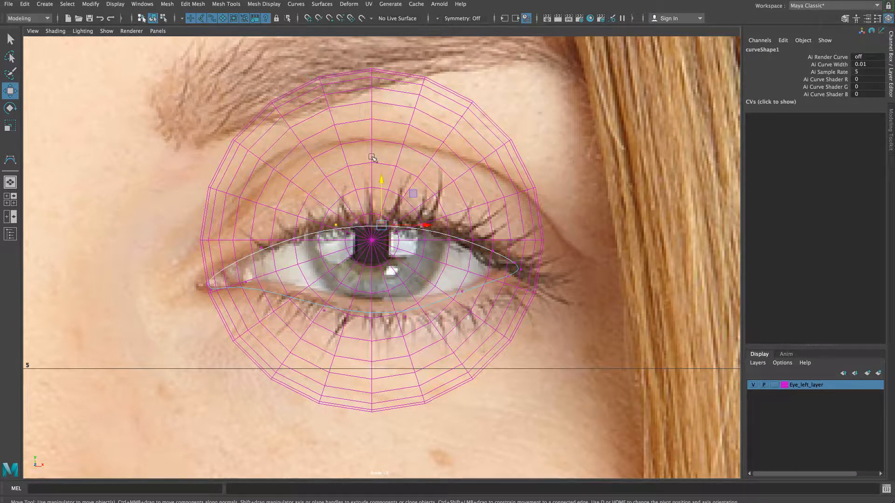
left_click_drag(385, 200, 384, 205)
key("space")
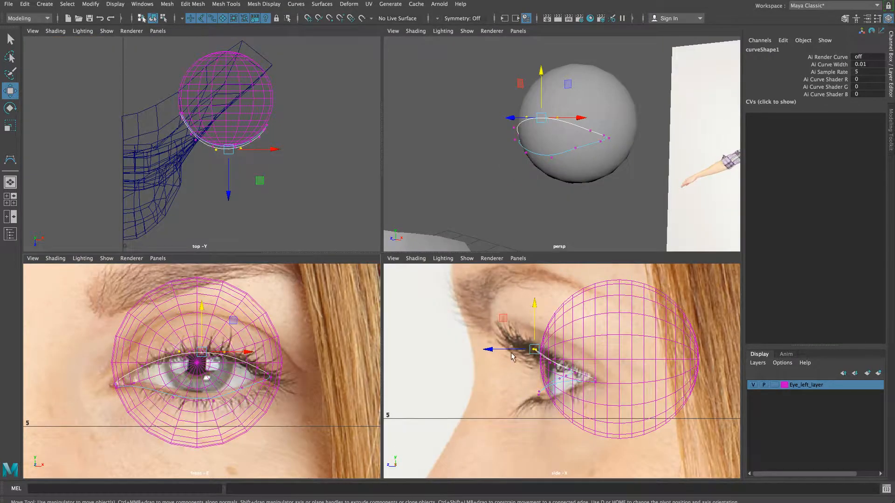
key("space")
left_click_drag(328, 199, 329, 199)
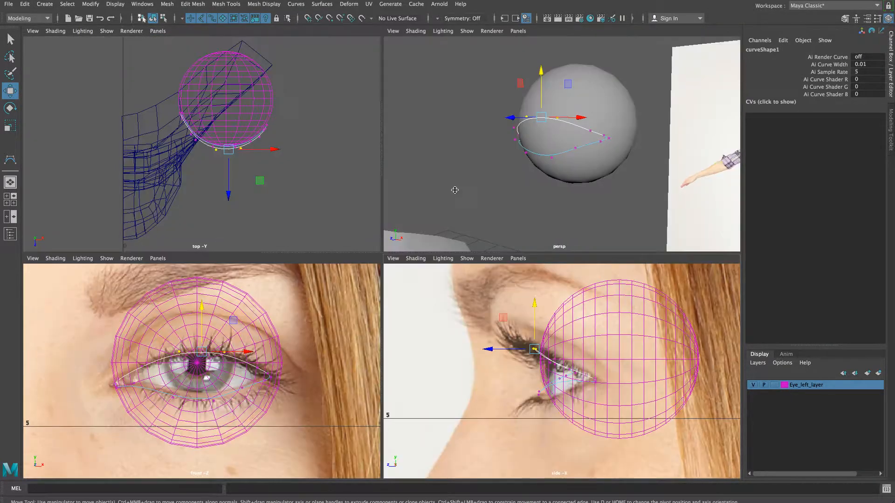
Step: Select the control vertices at the inner eye corner and move them forward along Z in the side view
key("space")
key("space")
left_click_drag(411, 213, 436, 218, "alt")
left_click_drag(257, 224, 280, 264)
left_click_drag(356, 289, 325, 289, "alt")
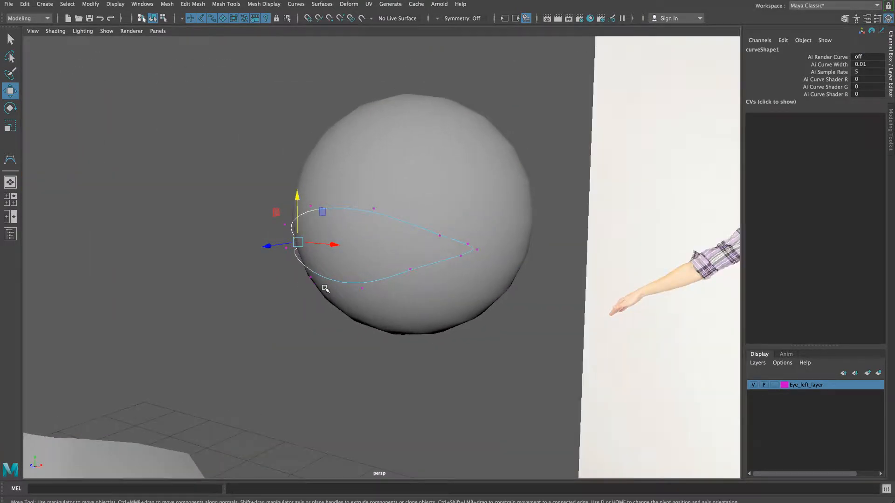
key("space")
key("space")
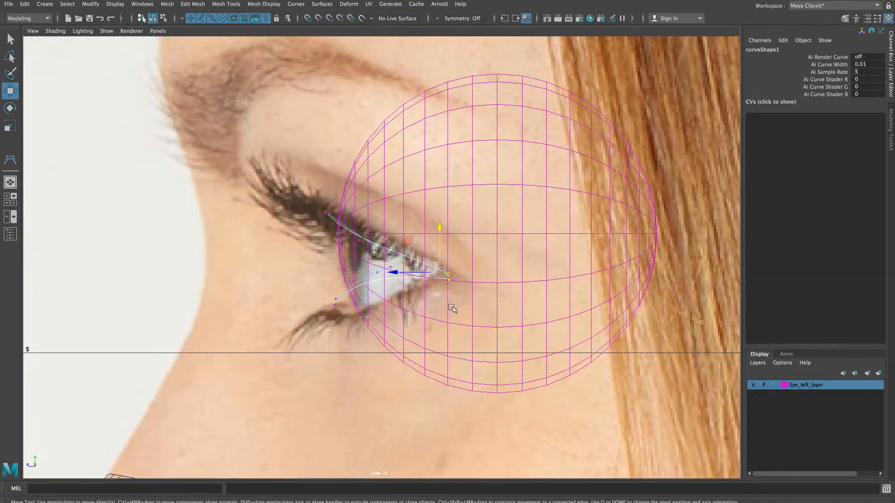
left_click_drag(424, 269, 358, 270)
Step: Select the control vertices at the outer eye corner and shift them slightly back and down in the side view
right_click(318, 281)
right_click_drag(302, 283, 497, 296, "alt")
middle_click_drag(497, 295, 502, 279, "alt")
left_click_drag(432, 215, 415, 241)
key("space")
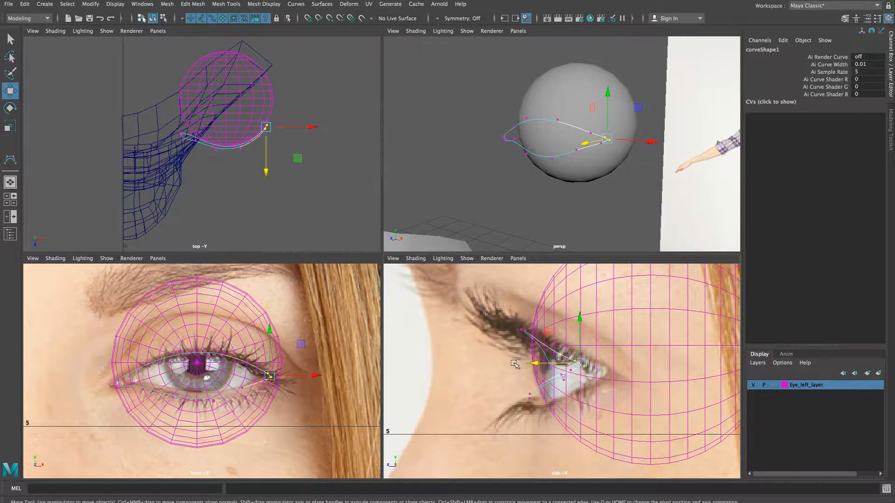
key("space")
left_click_drag(541, 165, 392, 248, "alt")
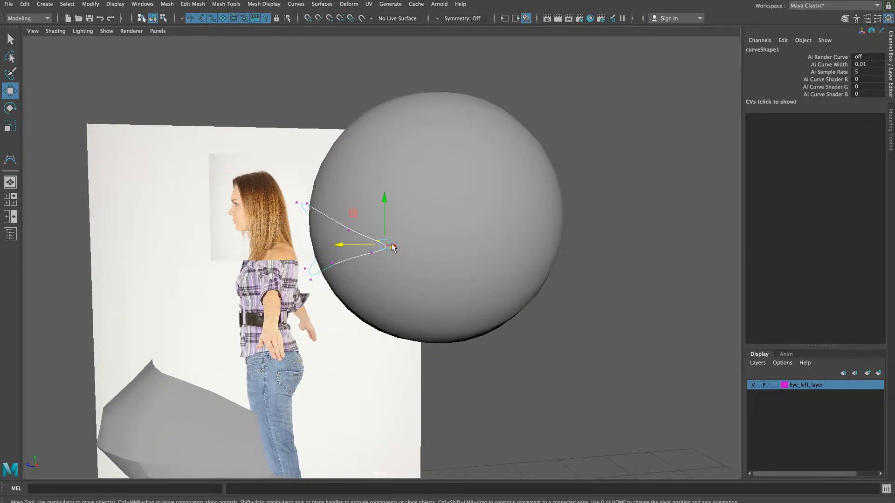
key("space")
key("space")
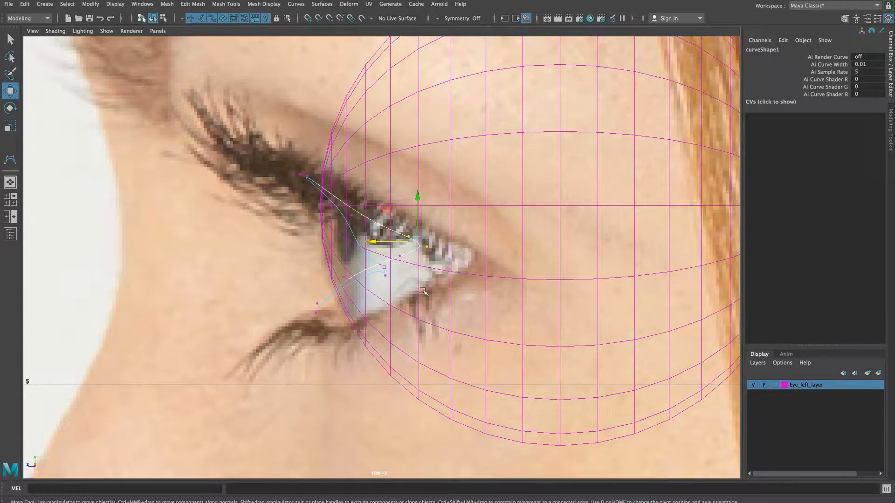
left_click_drag(419, 246, 427, 250)
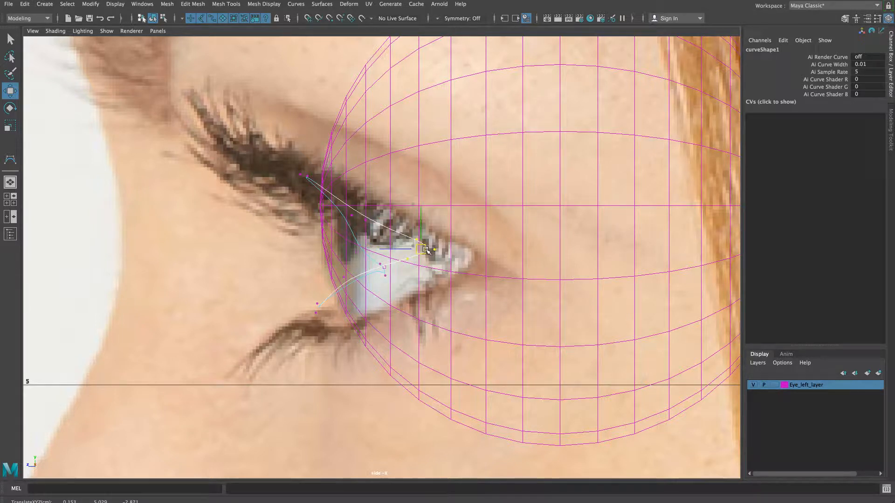
left_click_drag(424, 250, 427, 250)
key("space")
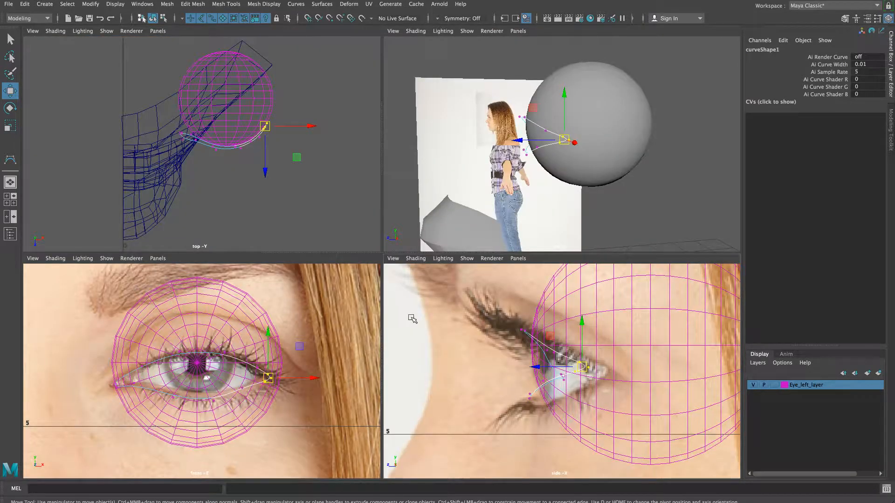
Step: Inspect the eyelid curve around the eye sphere in perspective and select the control vertices at the inner corner tip
key("space")
left_click_drag(396, 240, 484, 240, "alt")
right_click_drag(299, 239, 320, 236, "alt")
left_click_drag(320, 236, 379, 254, "alt")
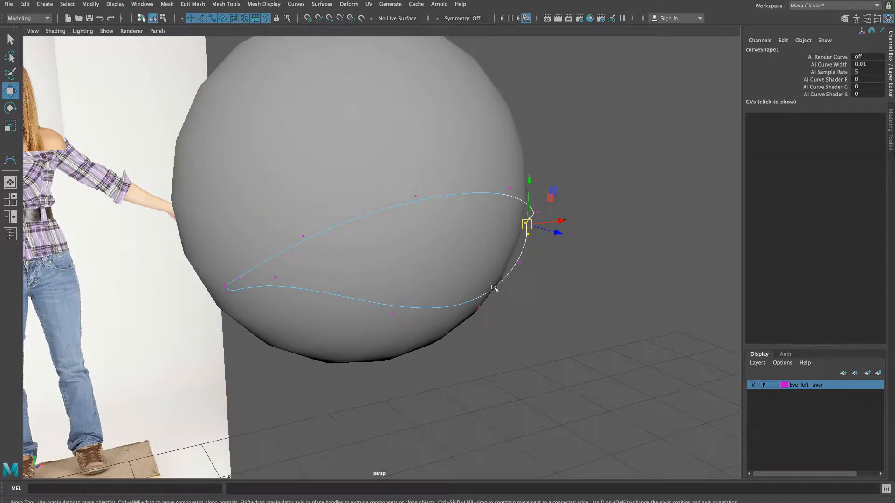
mouse_move(401, 311)
left_mouse_down("alt")
mouse_move(511, 307)
mouse_move(360, 300)
mouse_move(352, 283)
mouse_move(313, 275)
mouse_move(440, 296)
mouse_move(449, 325)
mouse_move(400, 316)
left_mouse_up("alt")
left_click_drag(233, 255, 397, 348, "alt")
middle_click_drag(398, 348, 387, 337, "alt")
left_click_drag(369, 275, 399, 300)
left_click_drag(399, 300, 329, 349, "alt")
right_click_drag(333, 340, 369, 322, "alt")
mouse_move(367, 317)
left_mouse_down("alt")
mouse_move(322, 298)
mouse_move(299, 305)
mouse_move(371, 309)
left_mouse_up("alt")
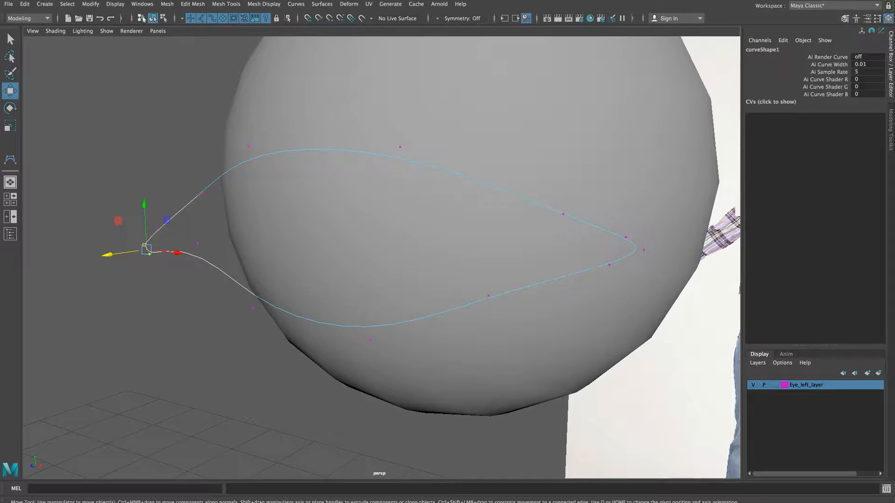
Step: Switch to the image viewer, enlarge it and study the close-up eye reference photos for the shape of the eyelids and corners
key("super+Tab")
left_click_drag(534, 1, 256, 37)
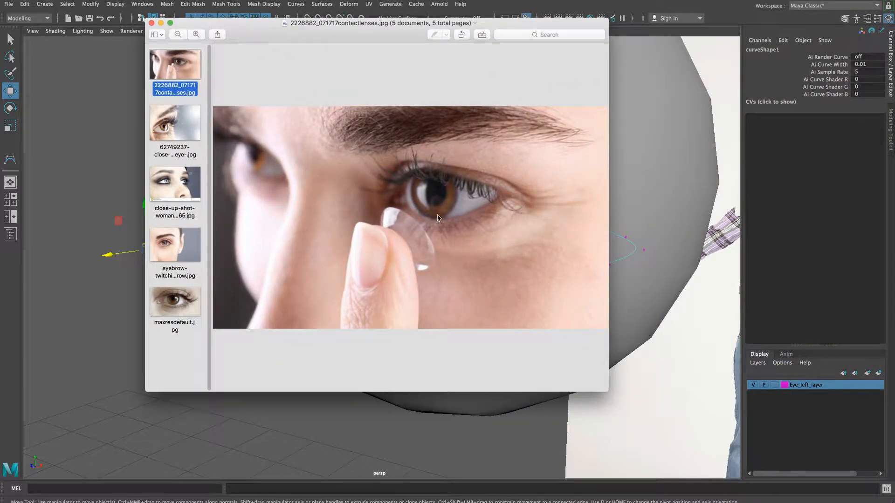
left_click_drag(603, 392, 799, 482)
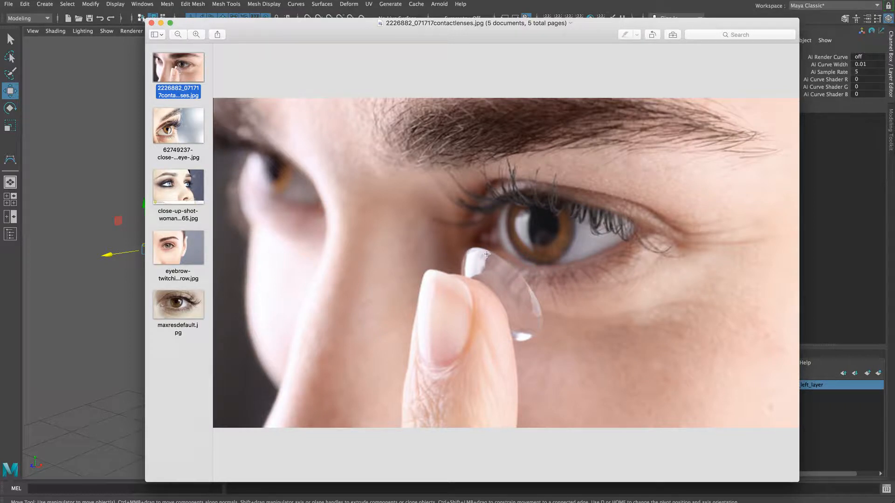
left_click(172, 130)
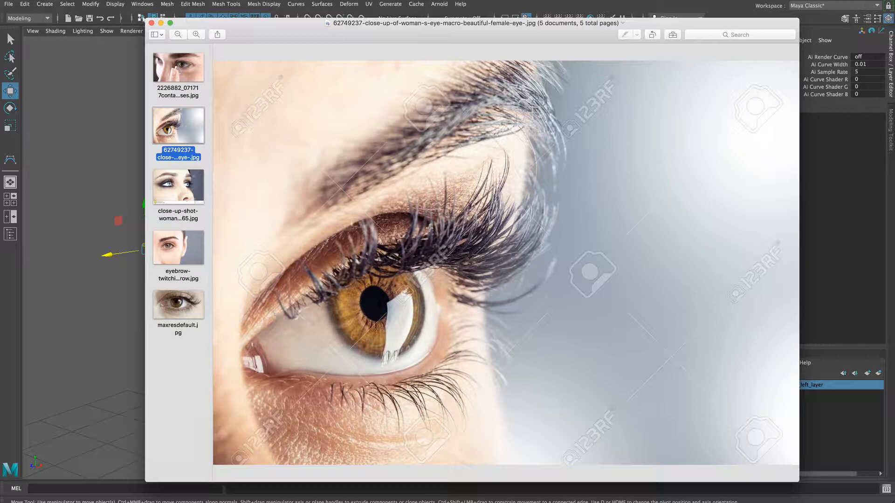
left_click(181, 191)
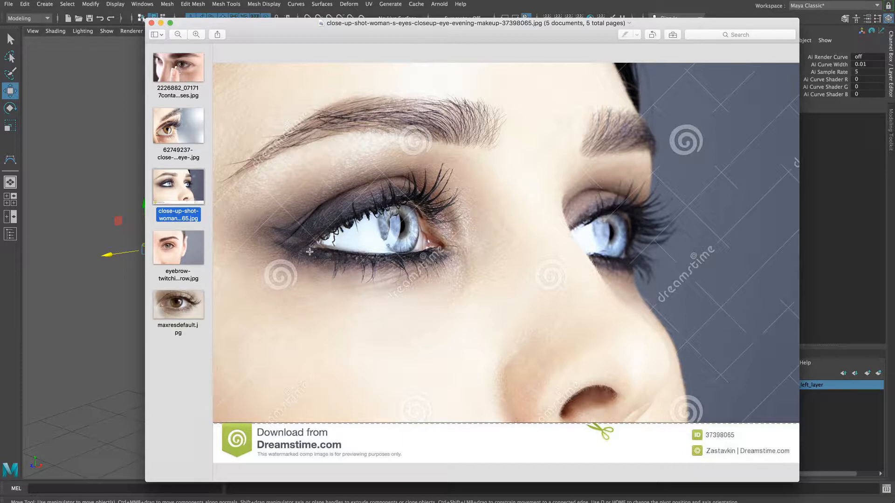
left_click(178, 253)
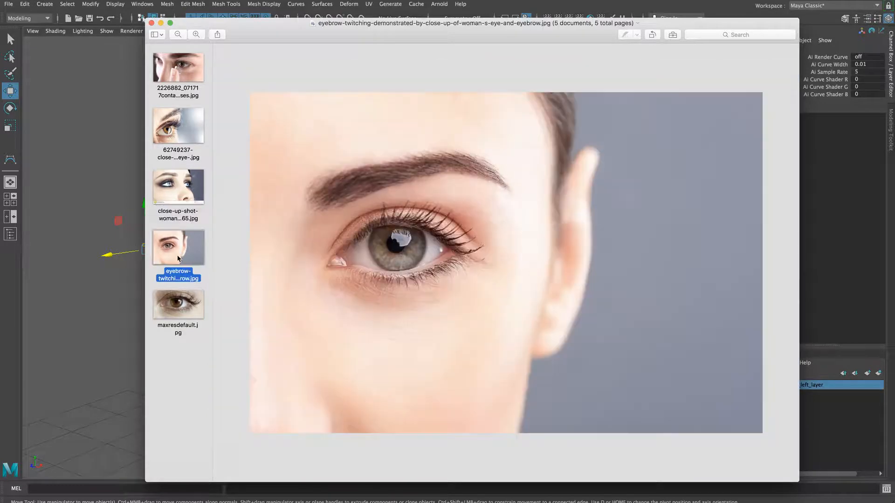
left_click(170, 306)
left_click(170, 248)
left_click(176, 188)
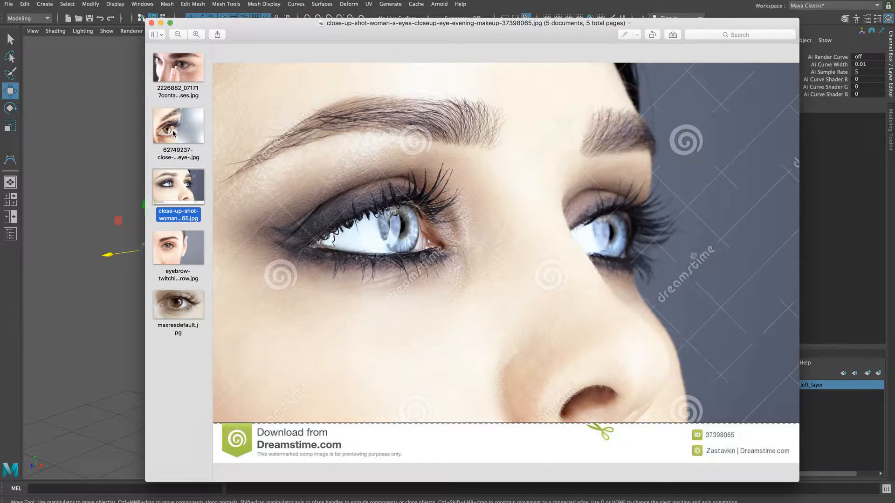
left_click_drag(276, 36, 894, 100)
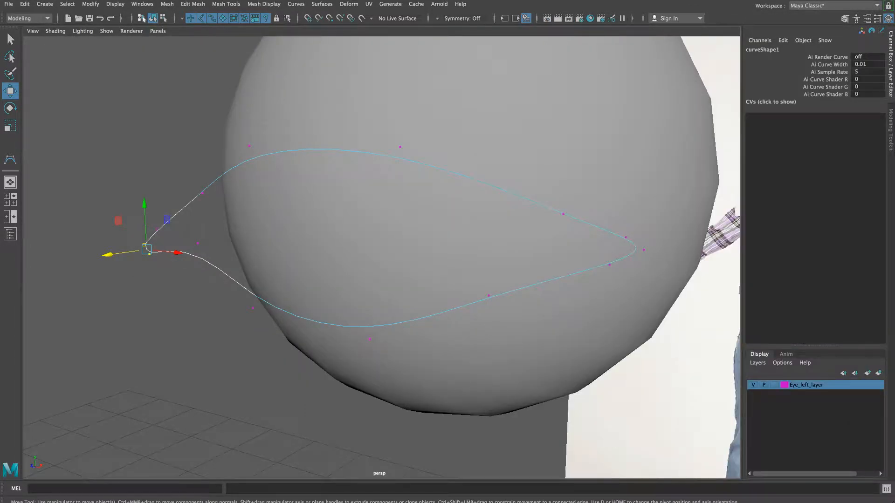
Step: Reselect the eyelid curve in control vertex mode and move the vertices just below and above the inner corner tip forward along Z
left_click_drag(306, 353, 329, 363, "alt")
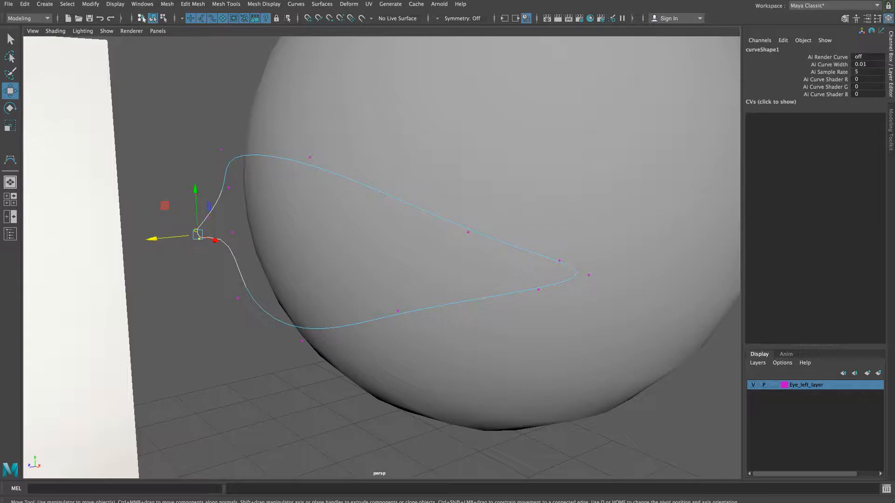
left_click_drag(378, 206, 362, 226, "alt")
left_click_drag(429, 227, 507, 229, "alt")
left_click(345, 303)
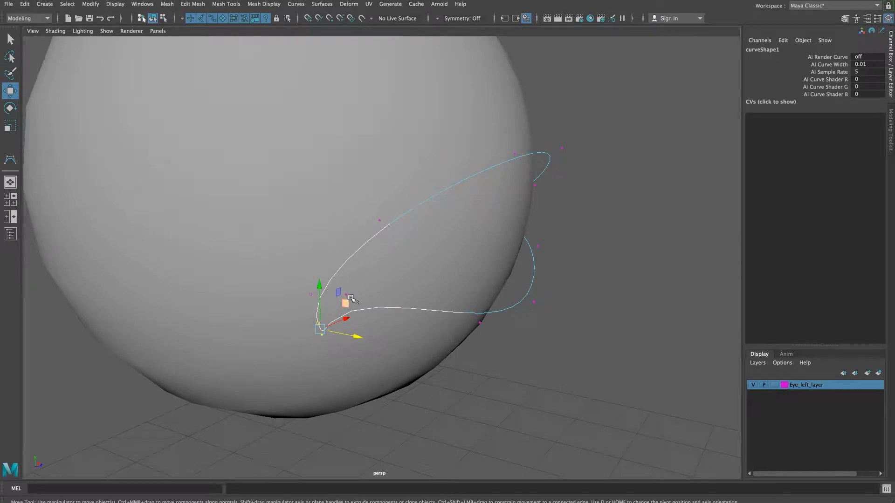
left_click(356, 296)
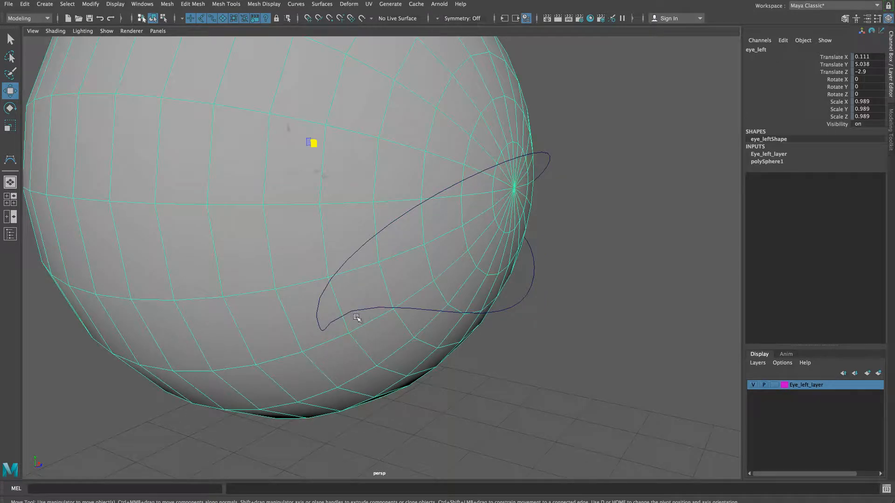
left_click(385, 309)
right_click(384, 309)
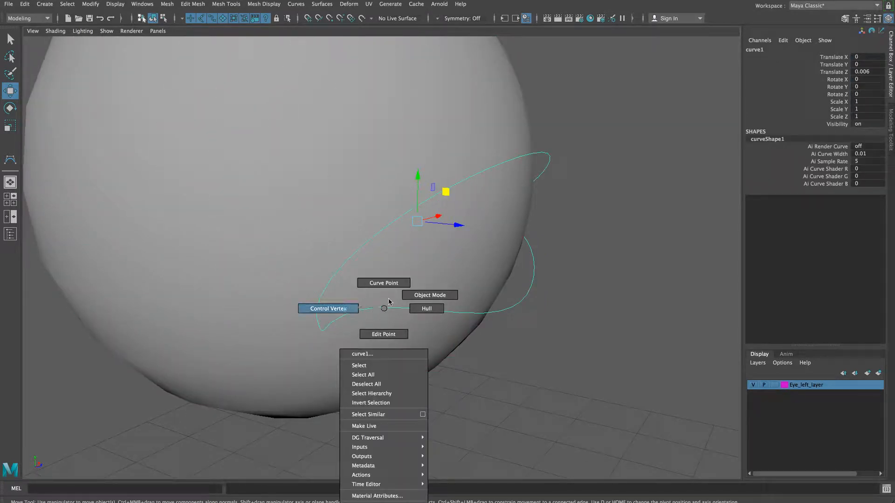
left_click(328, 309)
left_click(360, 294)
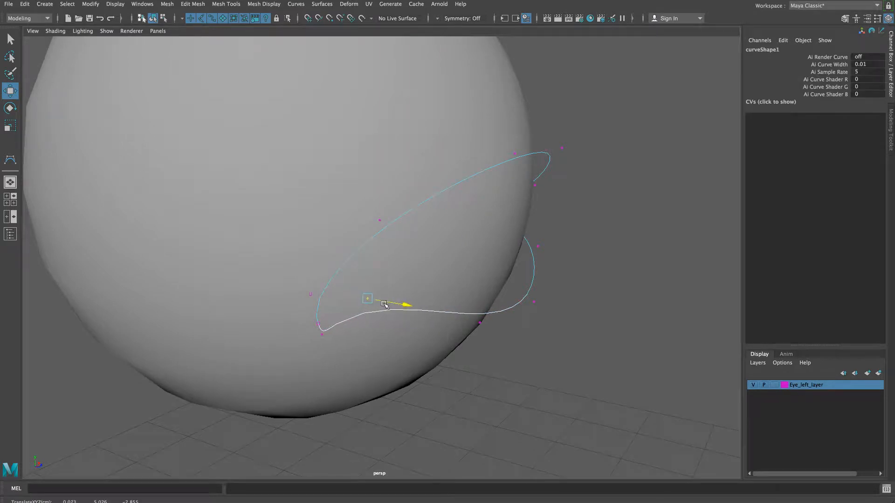
left_click_drag(368, 300, 462, 234, "alt")
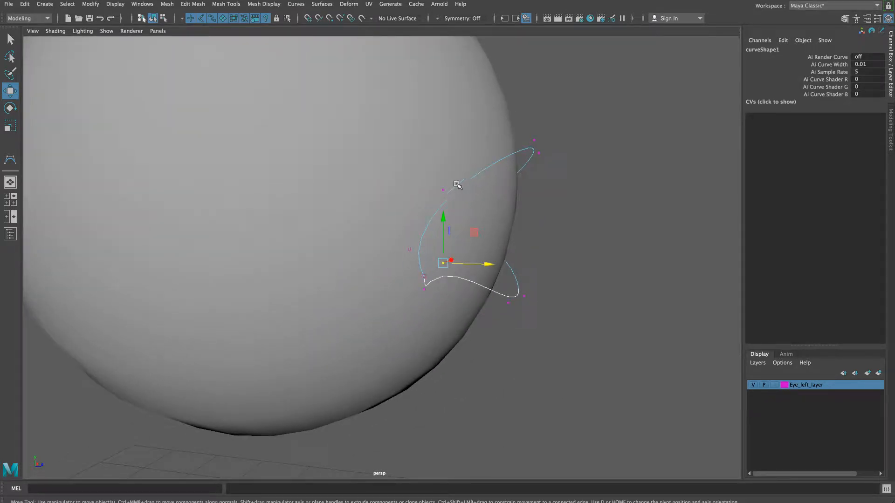
left_click_drag(404, 236, 464, 253)
left_click_drag(464, 254, 386, 289, "alt")
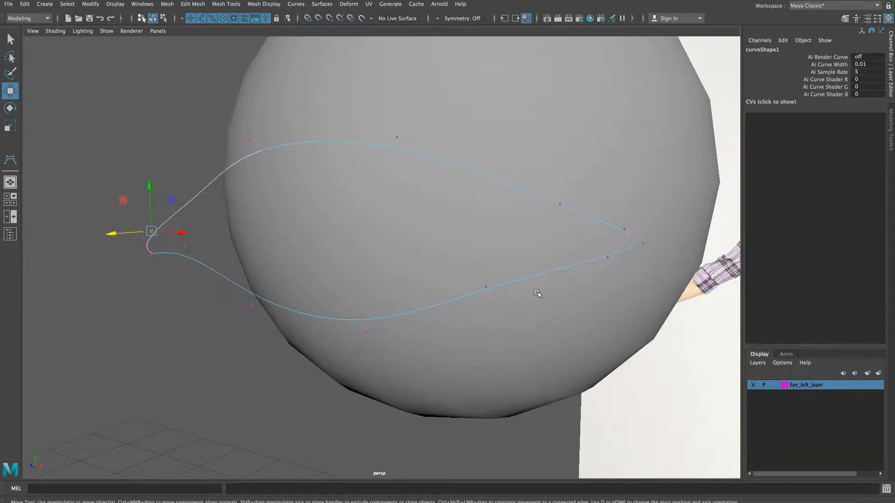
Step: Lower the control vertex on the outer part of the lower eyelid to follow the lid edge in the front photo
left_click(481, 287)
left_click_drag(486, 262, 490, 279)
key("space")
key("space")
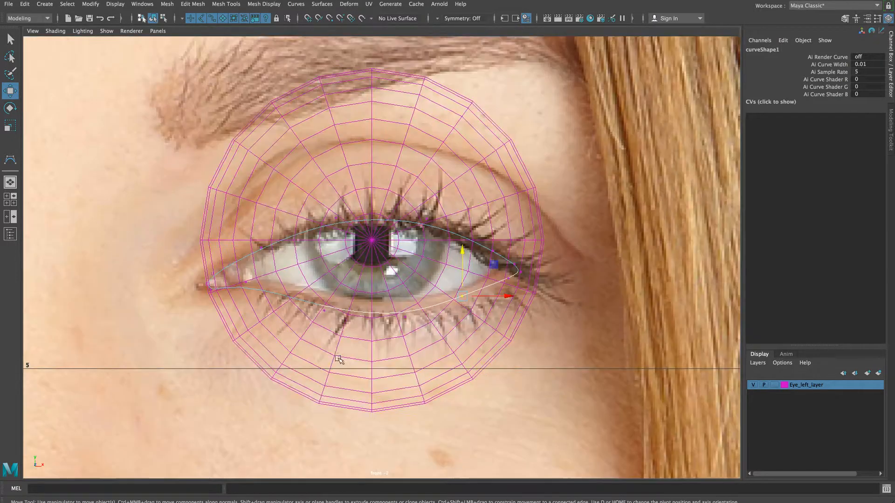
middle_click_drag(304, 356, 310, 332, "alt")
right_click_drag(318, 328, 361, 329, "alt")
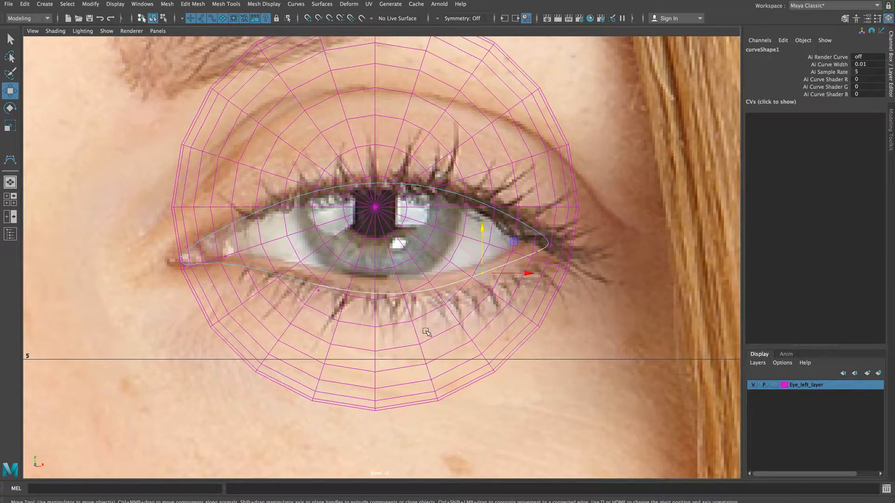
left_click_drag(483, 254, 482, 257)
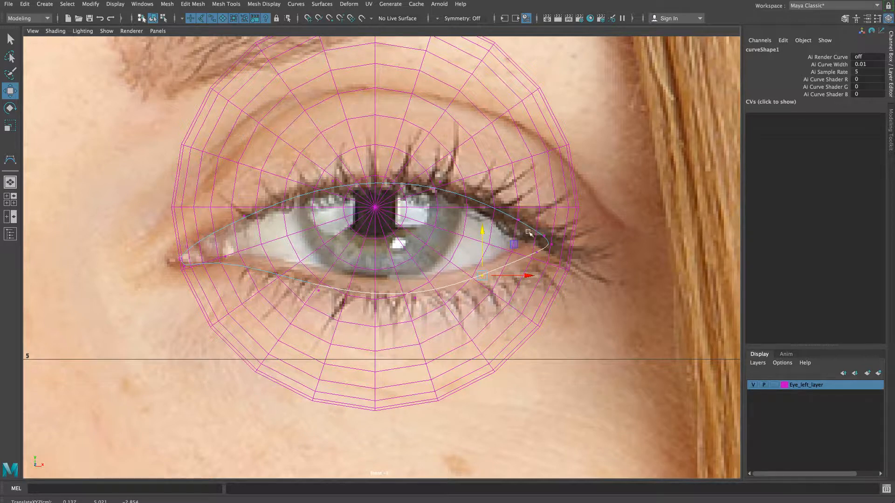
Step: Raise the upper eyelid's middle control vertices slightly in the front view and check the curve in perspective
left_click_drag(427, 164, 303, 210)
left_click_drag(387, 165, 388, 162)
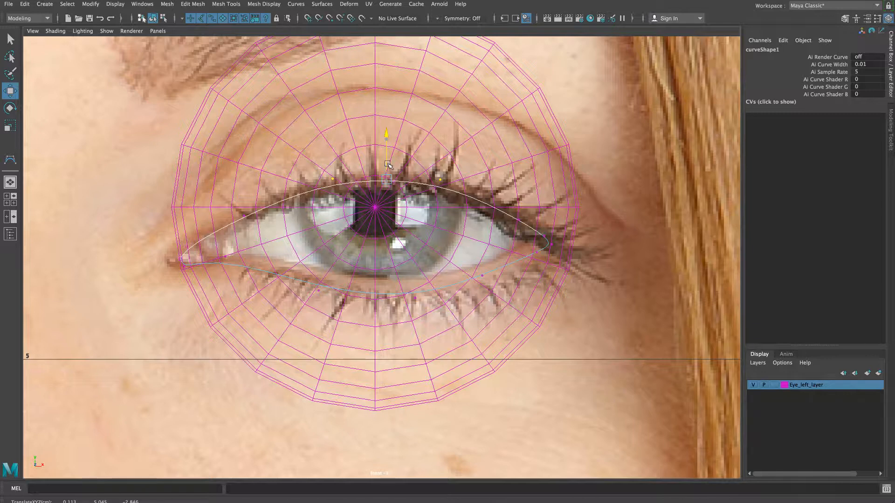
key("space")
key("space")
mouse_move(489, 234)
left_mouse_down("alt")
mouse_move(424, 236)
mouse_move(488, 237)
left_mouse_up("alt")
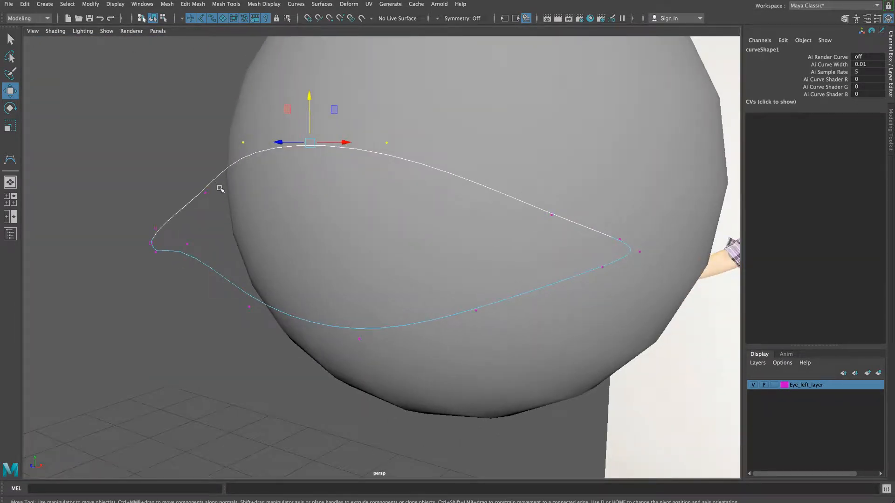
Step: Return the eyelid curve to object mode and save the scene
right_click_drag(216, 183, 211, 202)
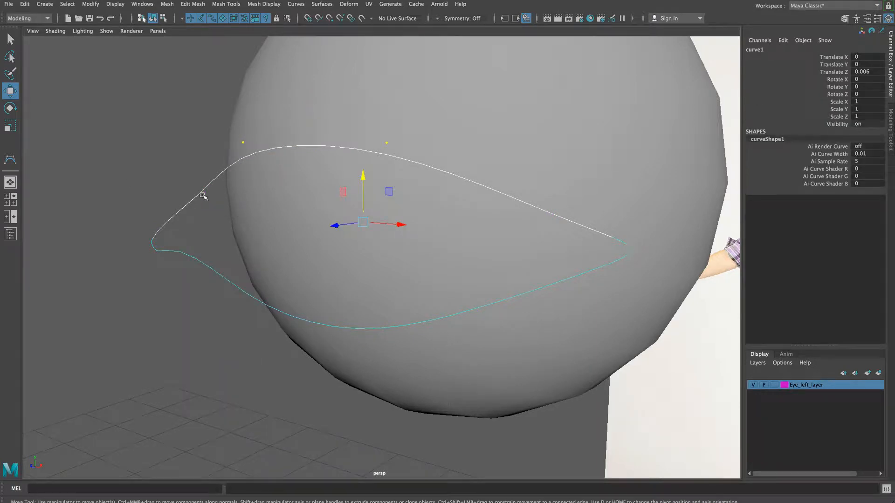
left_click_drag(286, 254, 309, 262, "alt")
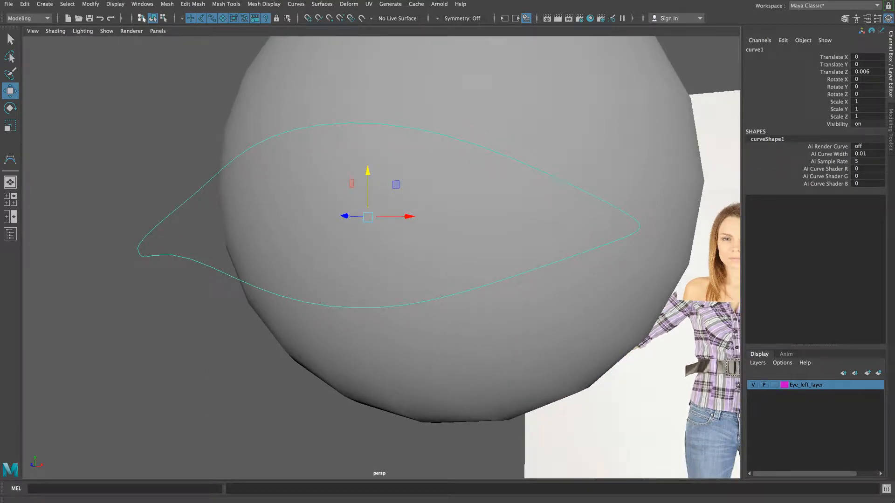
key("super+s")
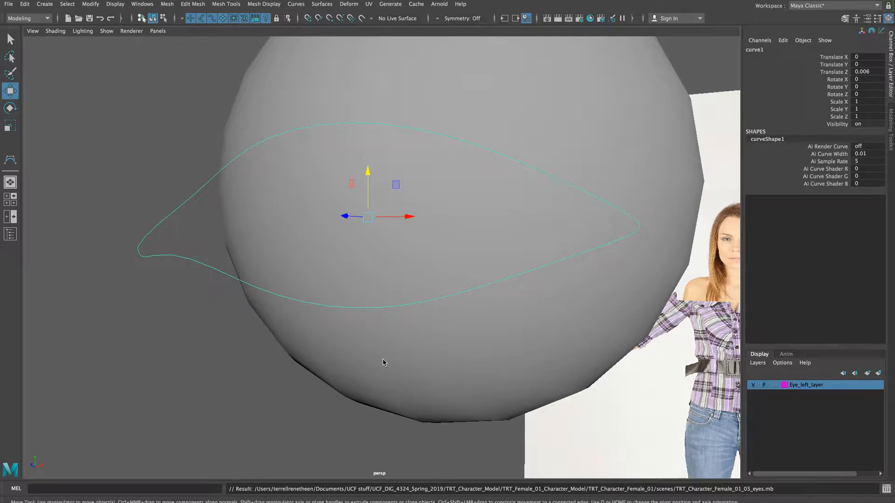
mouse_move(384, 348)
left_mouse_down("alt")
mouse_move(358, 335)
mouse_move(418, 349)
mouse_move(379, 343)
mouse_move(406, 340)
mouse_move(387, 343)
left_mouse_up("alt")
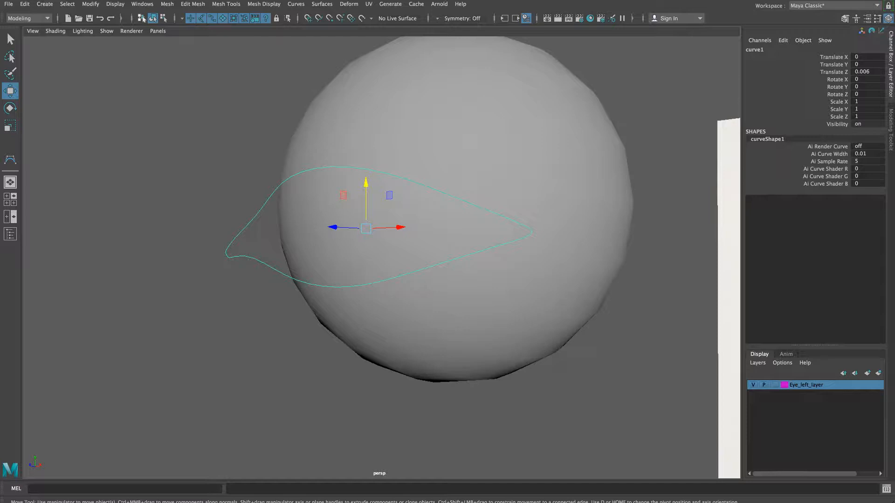
Step: Examine the wireframe front face reference up close around the eye to see how the edge loops surround the eyelids
left_click_drag(894, 28, 373, 24)
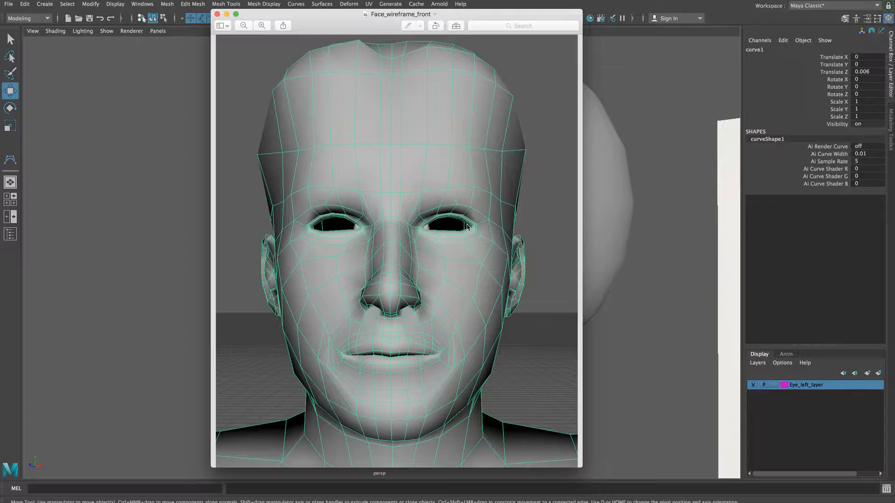
left_click(263, 25)
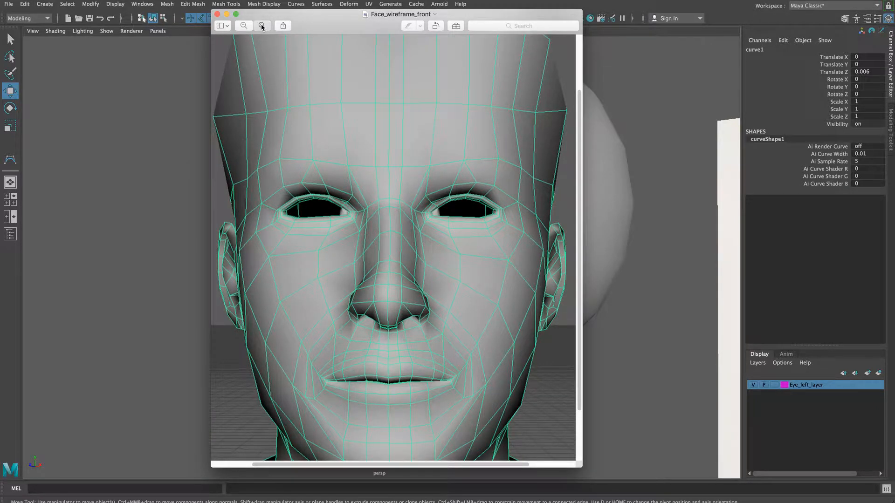
left_click(262, 26)
left_click_drag(372, 465, 405, 465)
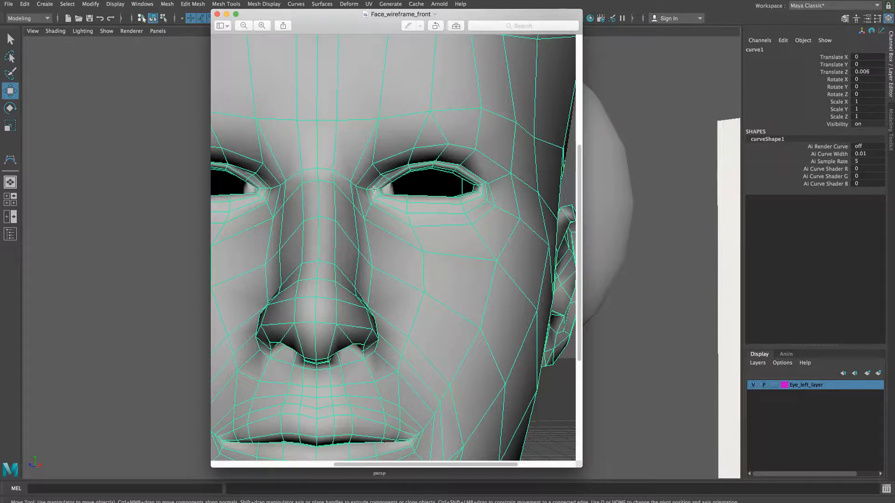
left_click_drag(414, 167, 420, 166)
left_click(392, 175)
left_click_drag(326, 26, 894, 88)
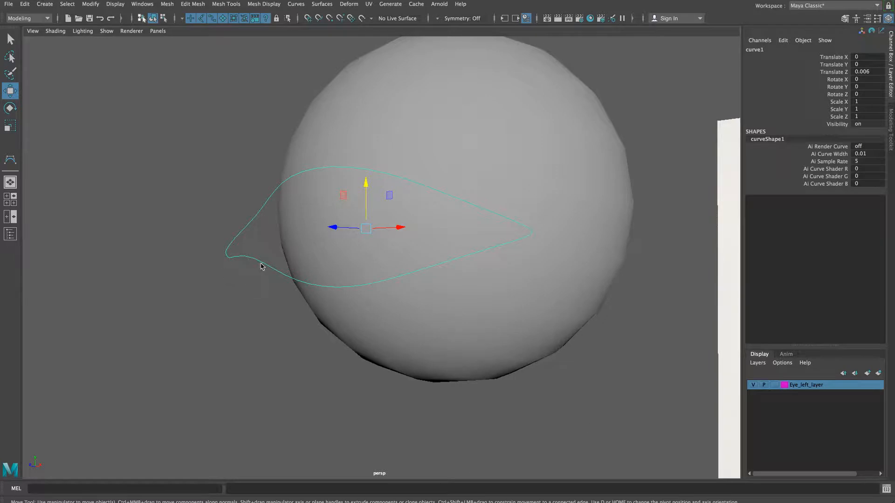
Step: Duplicate the eyelid curve and scale the copy uniformly to 1.09
mouse_move(309, 339)
left_mouse_down("alt")
mouse_move(303, 333)
mouse_move(342, 341)
mouse_move(314, 340)
left_mouse_up("alt")
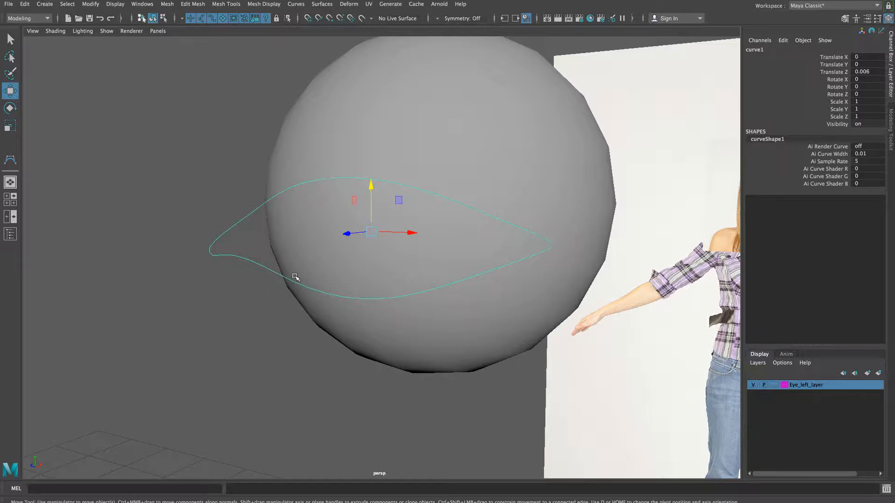
key("ctrl+d")
key("r")
left_click(371, 233)
left_click_drag(372, 232, 389, 238)
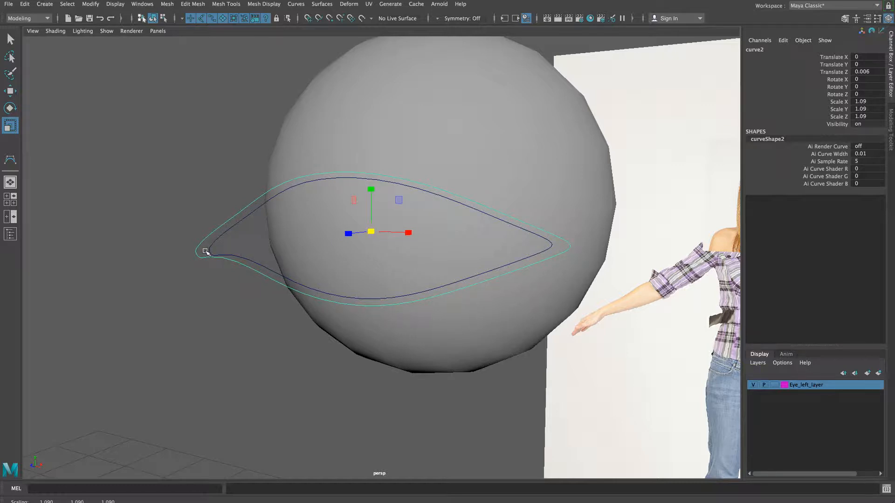
Step: Stretch the duplicated eyelid curve vertically to a Scale Y of 1.61
left_click_drag(242, 276, 371, 282, "alt")
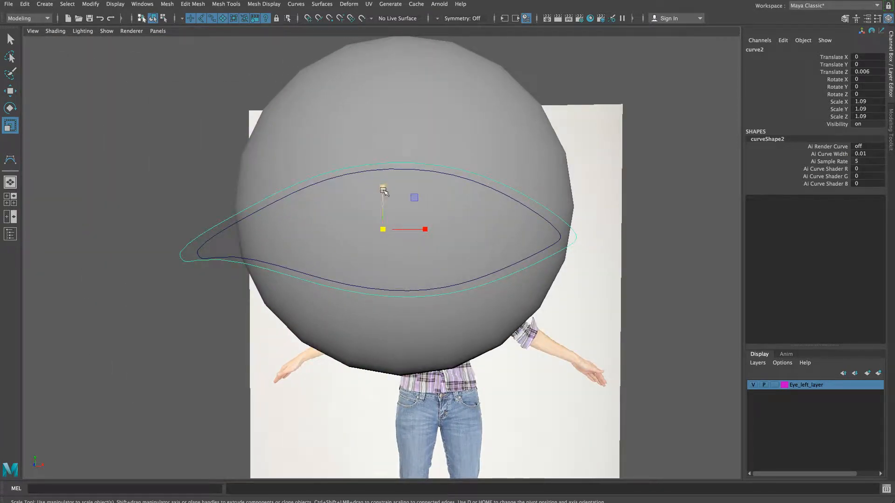
left_click_drag(383, 189, 382, 166)
left_click_drag(411, 286, 387, 278, "alt")
scroll(395, 276, "up", 2)
scroll(392, 274, "down", 1)
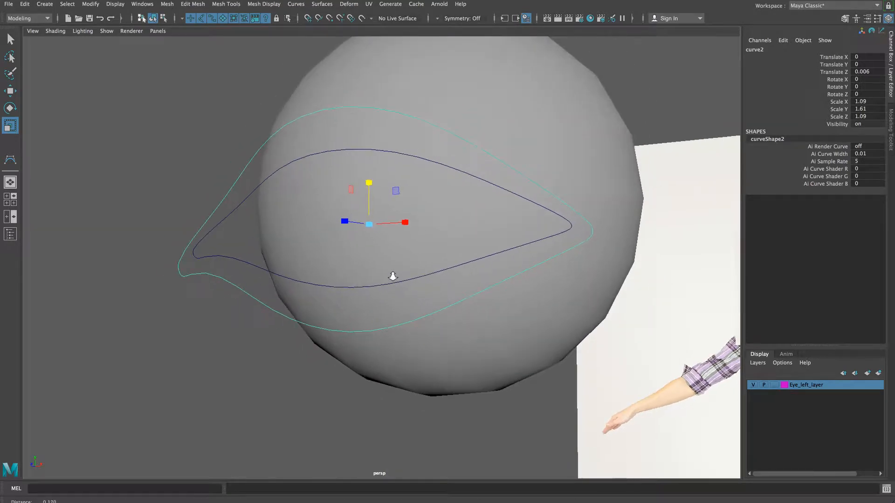
Step: Switch the outer curve to control vertex mode and move its outer corner vertices inward along X and back along Z
right_click_drag(237, 179, 196, 180)
left_click_drag(268, 259, 326, 286, "alt")
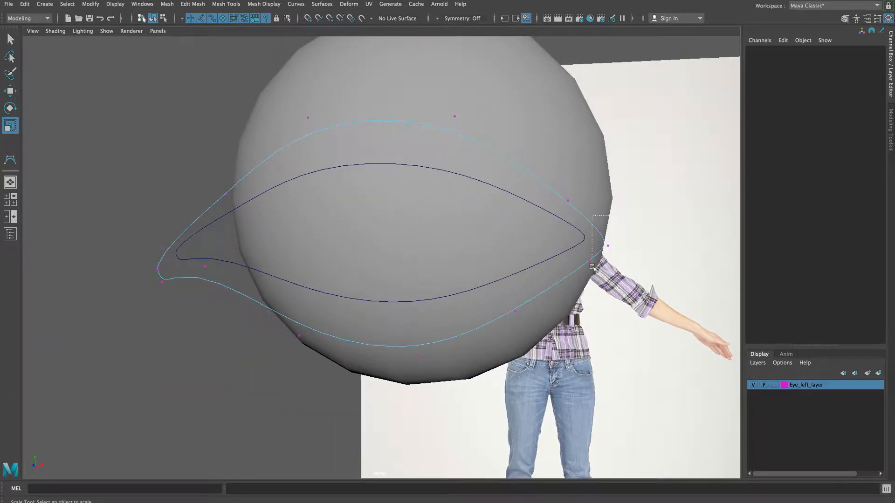
left_click(603, 248)
key("w")
left_click_drag(643, 245, 629, 245)
left_click_drag(623, 212, 533, 274, "alt")
left_click_drag(385, 254, 396, 254)
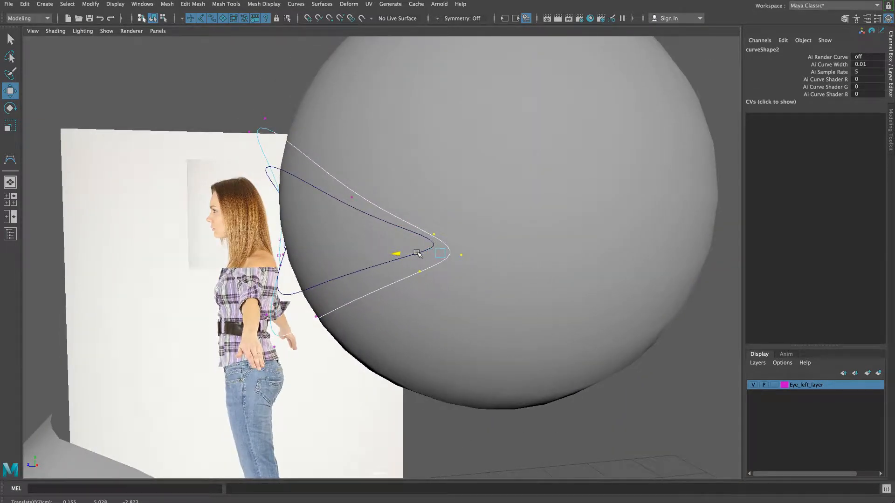
Step: Raise the outer curve's control vertices at the inner eye corner to line up with the original curve's corner
left_click_drag(491, 246, 488, 285, "alt")
left_click_drag(576, 213, 576, 210)
left_click_drag(352, 322, 402, 255, "alt")
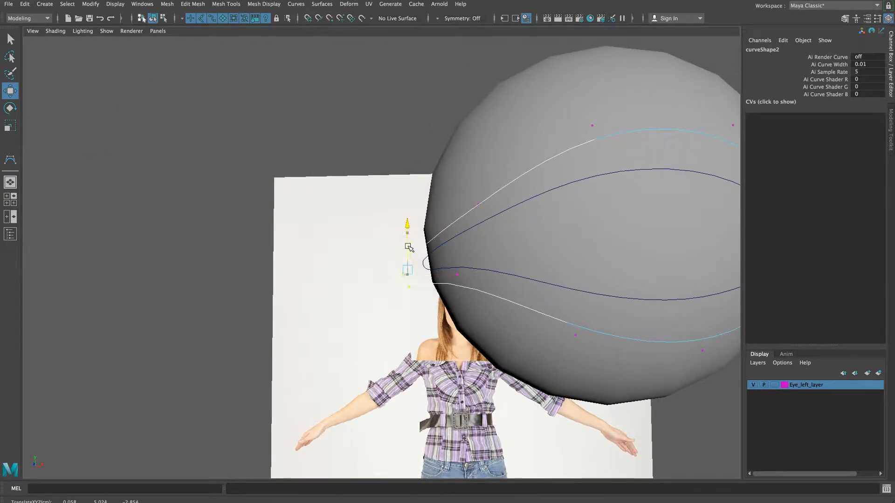
left_click_drag(431, 317, 396, 308, "alt")
left_click_drag(350, 269, 466, 277)
left_click_drag(343, 334, 377, 341, "alt")
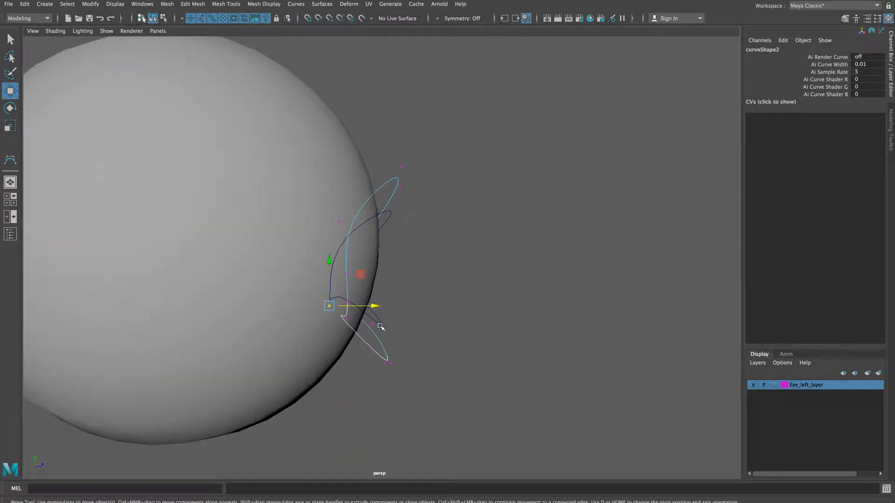
Step: Select the two middle lower-lid control vertices of the outer curve and raise them slightly in the side view
left_click_drag(386, 379, 306, 385, "alt")
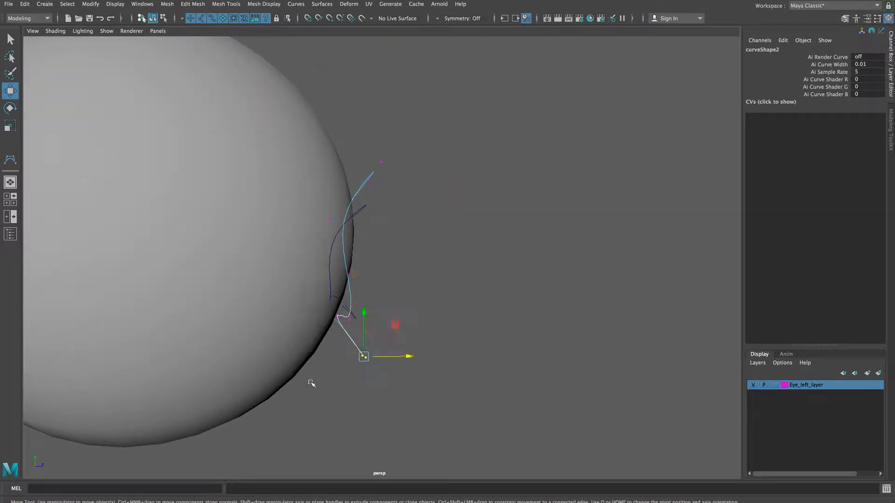
left_click_drag(399, 395, 300, 397, "alt")
middle_click_drag(540, 442, 396, 385, "alt")
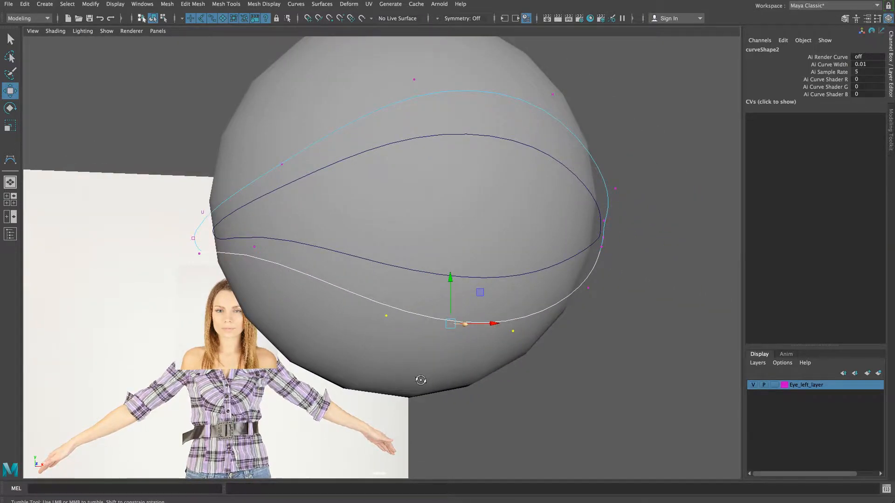
left_click_drag(421, 380, 409, 382, "alt")
key("space")
key("space")
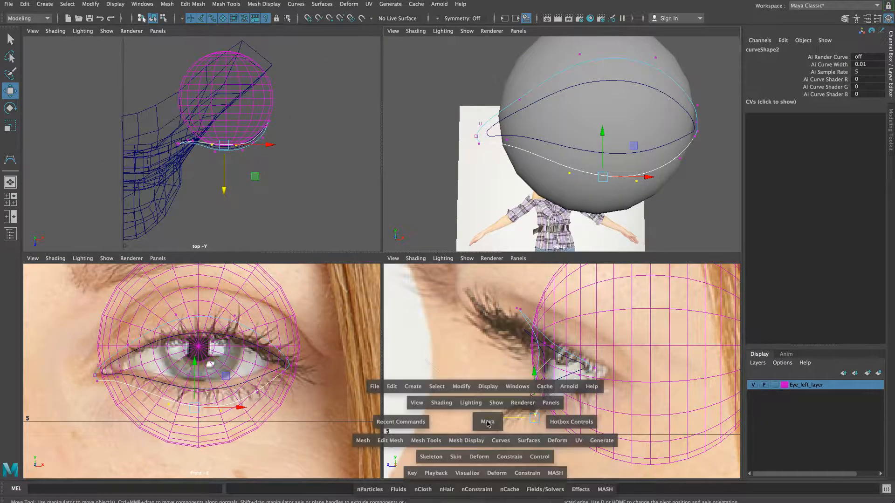
middle_click_drag(449, 412, 455, 368, "alt")
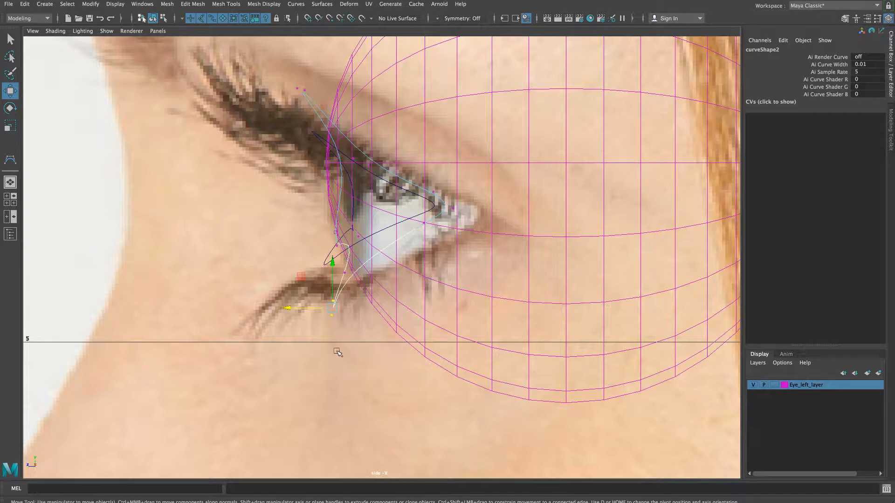
left_click_drag(338, 306, 338, 300)
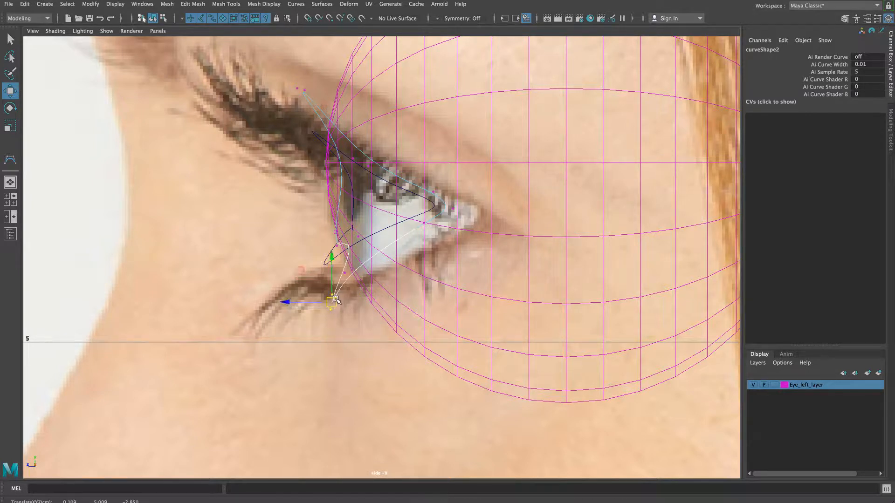
Step: Move the outer curve's lower-lid vertex nearest the outer corner back and slightly down in the side view
key("space")
key("space")
scroll(522, 246, "up", 10)
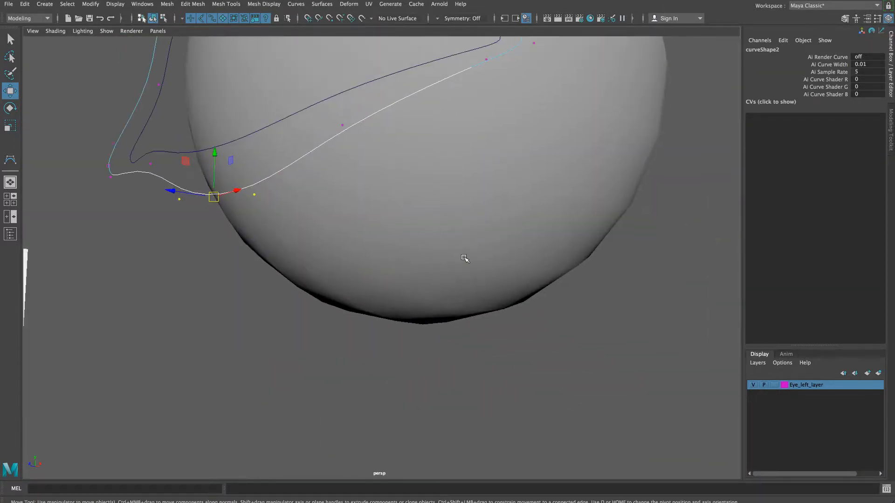
middle_click_drag(447, 251, 466, 274, "alt")
left_click_drag(465, 274, 437, 322, "alt")
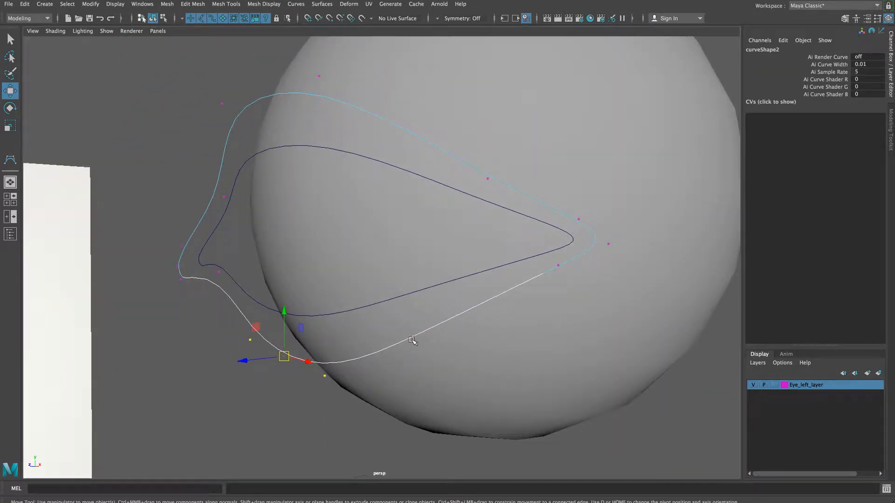
key("space")
key("space")
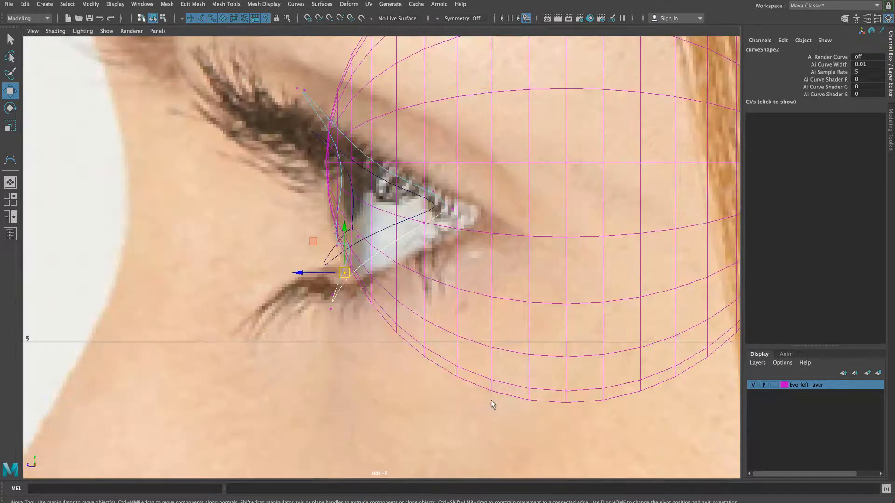
left_click_drag(334, 273, 361, 285)
Step: Reposition the outer curve's lower-lid vertices in the front view, shifting the inner one toward the nose and lowering the middle one
key("space")
key("space")
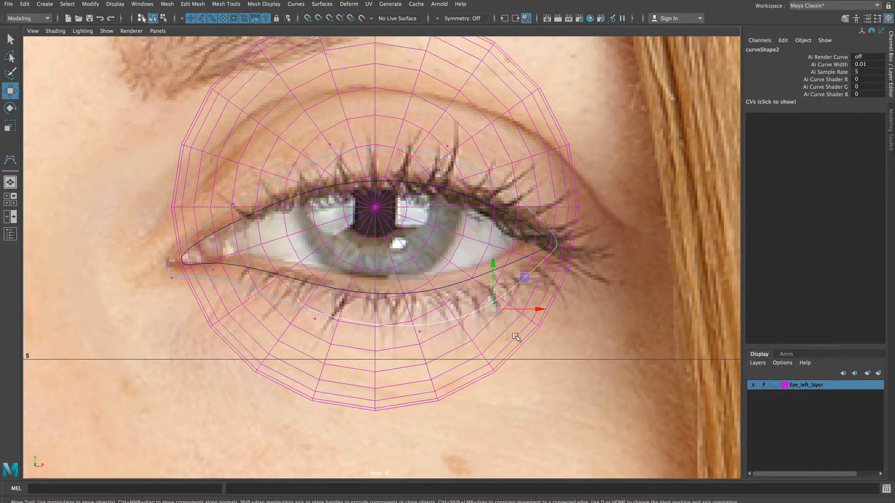
left_click_drag(498, 316, 500, 314)
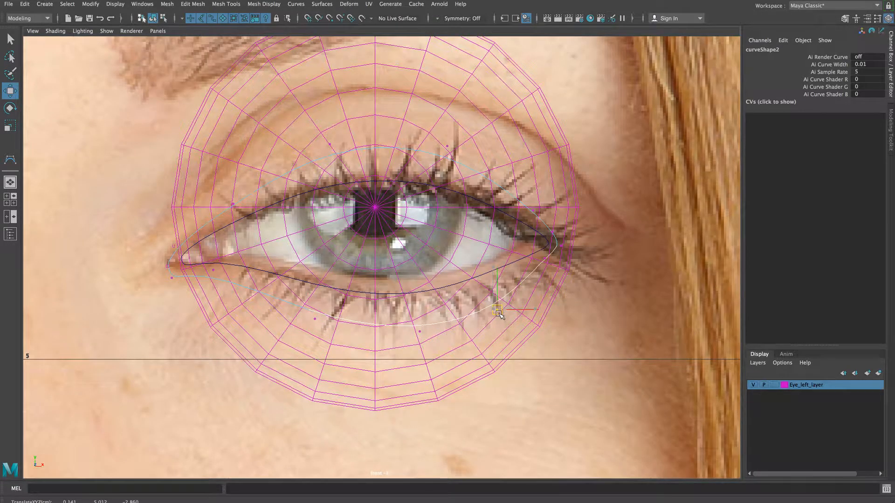
left_click(315, 319)
left_click_drag(315, 320, 290, 318)
left_click(417, 339)
left_click_drag(417, 340, 410, 344)
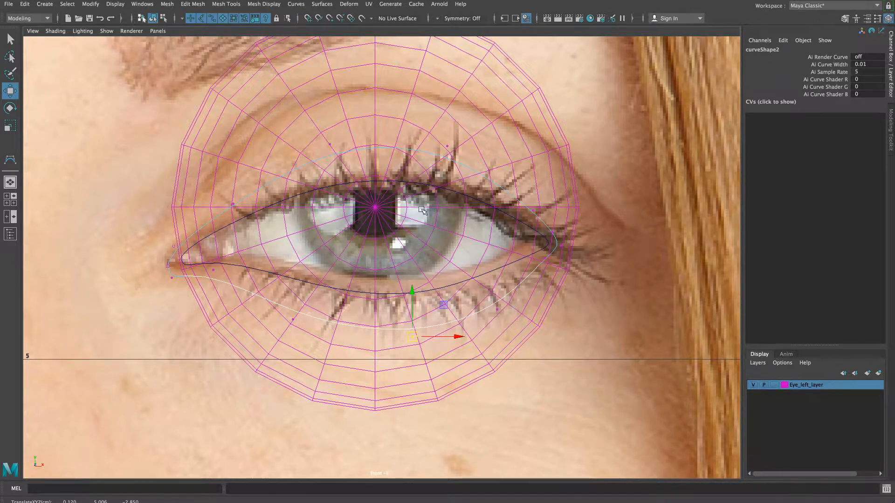
Step: Select the two middle upper-lid control vertices of the outer curve and move them slightly back along Z in the side view
left_click_drag(478, 125, 326, 158)
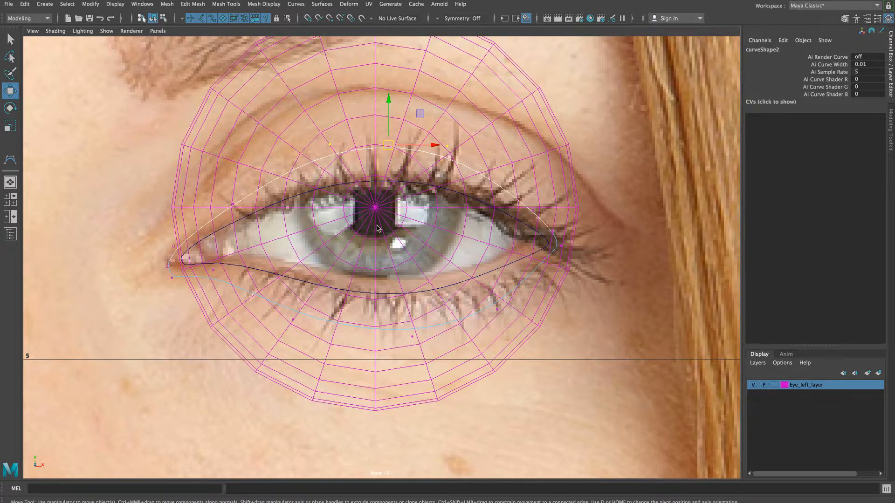
key("space")
key("space")
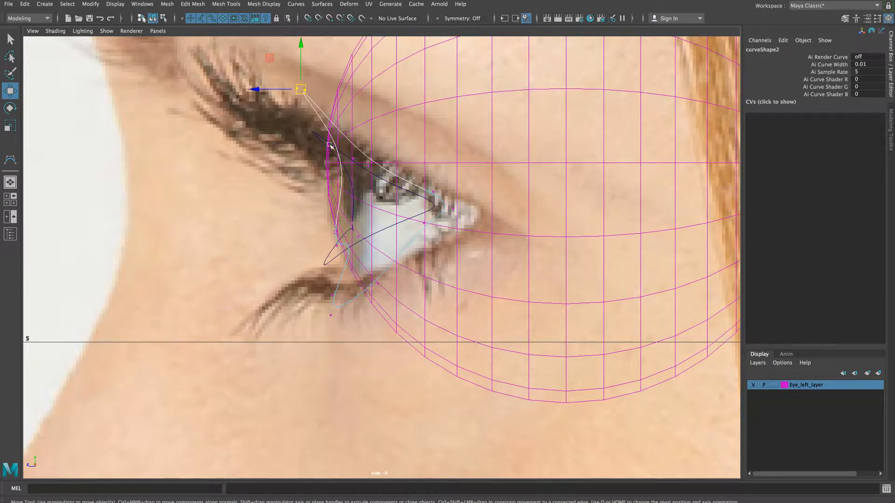
left_click_drag(287, 89, 307, 131)
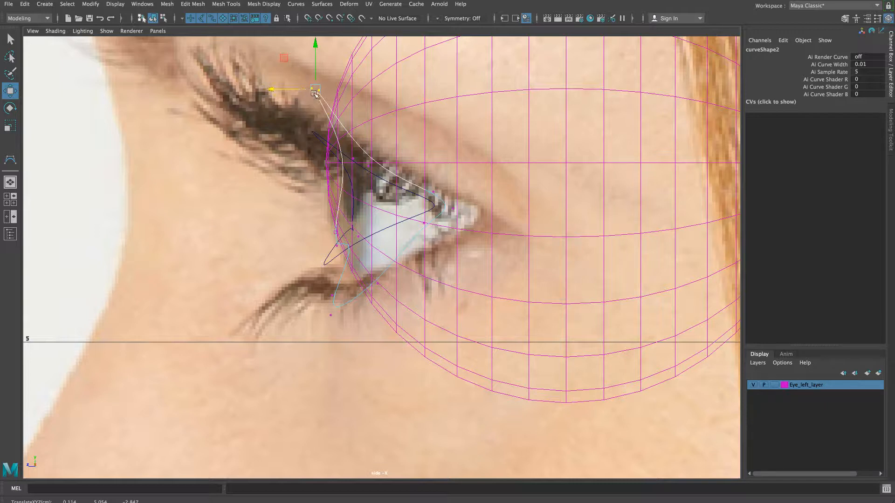
left_click_drag(315, 95, 304, 95)
Step: Adjust the depth of the outer curve's upper-lid vertex near the outer corner along Z in perspective
key("space")
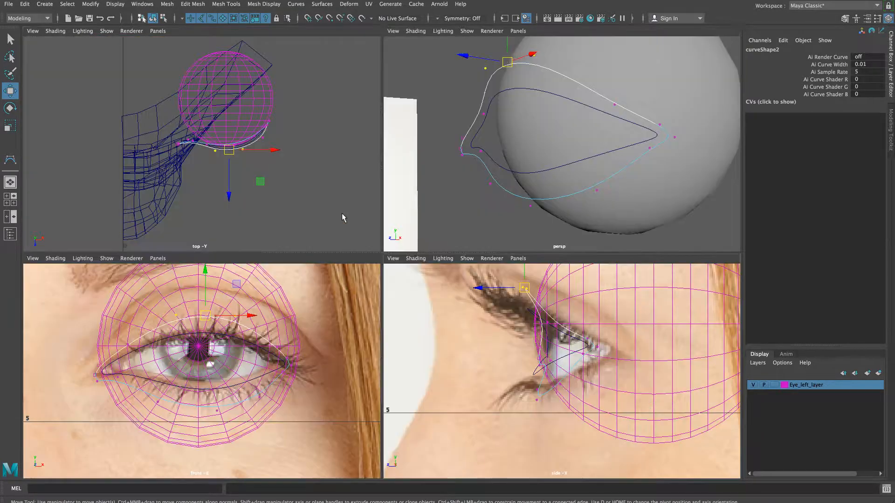
key("space")
left_click_drag(465, 230, 433, 234, "alt")
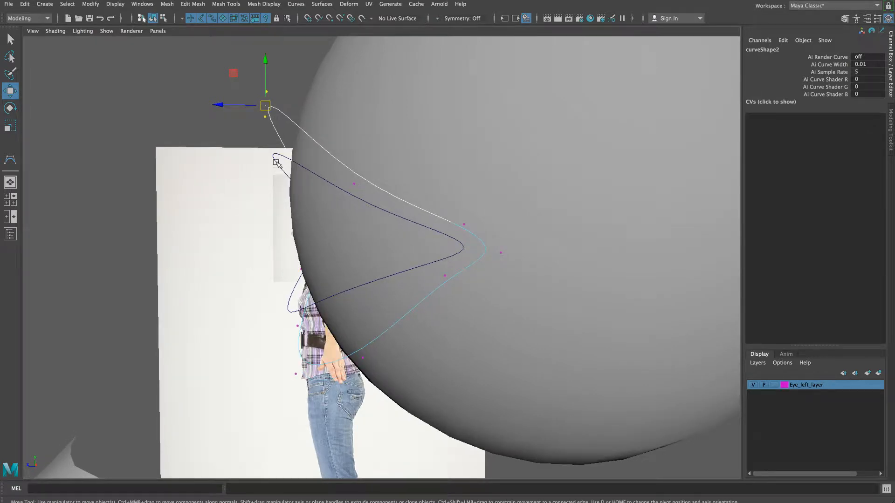
left_click_drag(316, 216, 437, 228, "alt")
left_click(572, 190)
left_click_drag(572, 190, 436, 258, "alt")
left_click_drag(153, 203, 253, 267)
left_click_drag(316, 211, 348, 209)
Step: Return the outer curve to object mode and check both eyelid curves against the eye sphere
left_click_drag(332, 251, 509, 246, "alt")
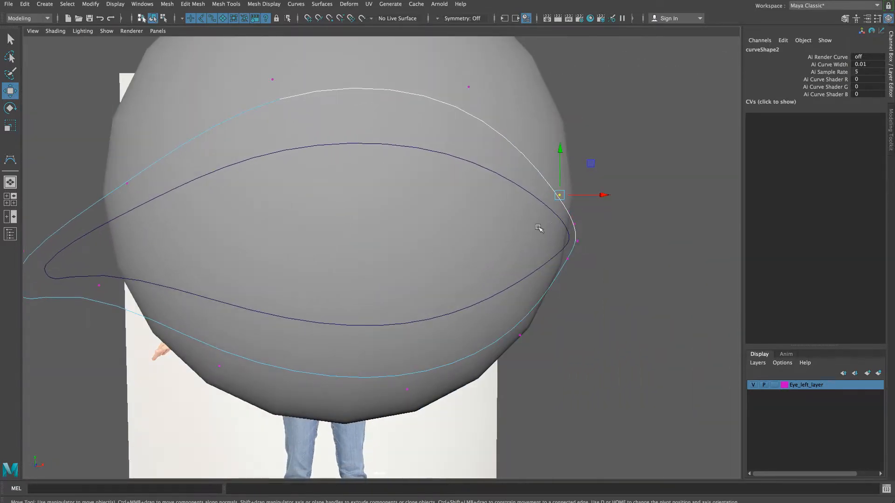
left_click_drag(265, 189, 284, 205, "alt")
right_click_drag(251, 124, 261, 122)
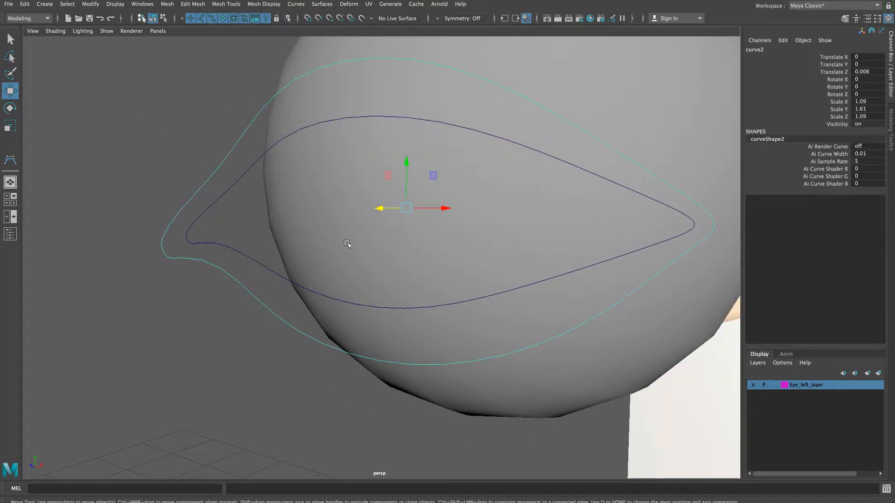
scroll(347, 243, "down", 2)
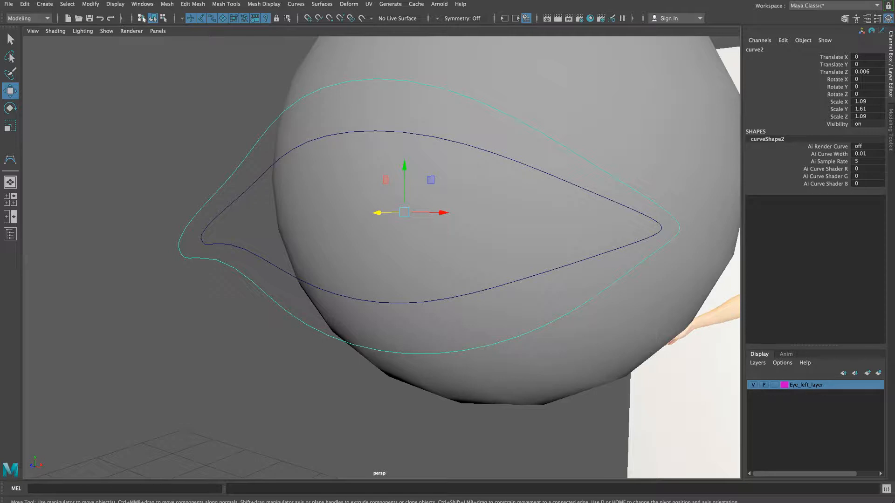
key("space")
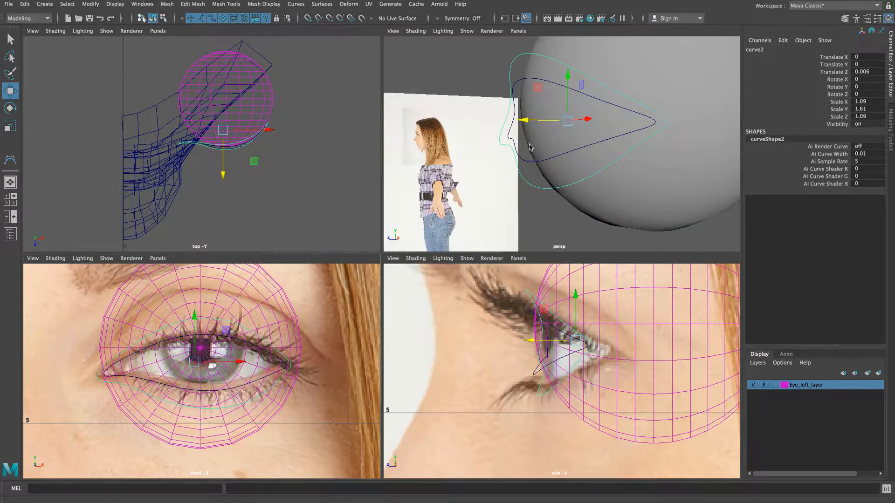
key("space")
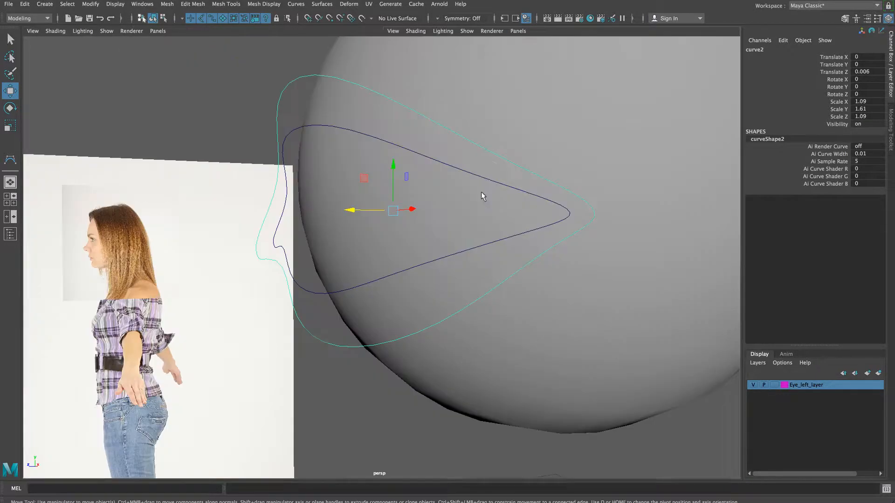
left_click_drag(422, 264, 402, 264, "alt")
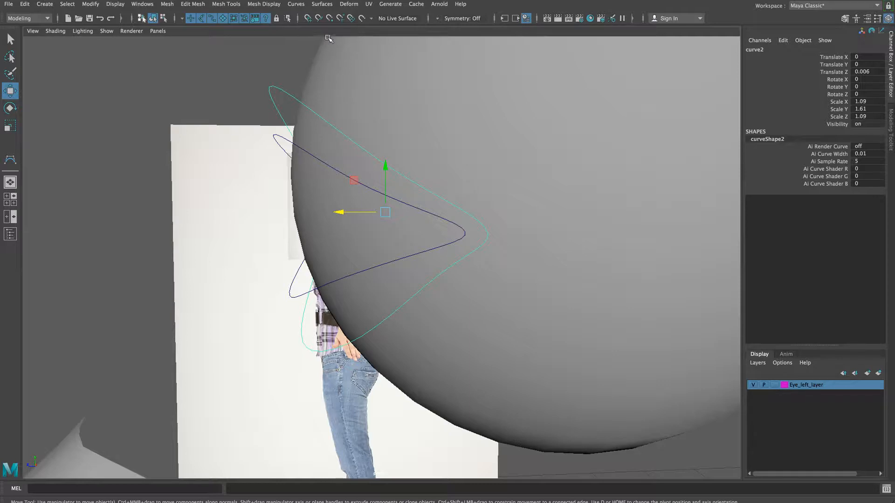
left_click_drag(341, 105, 396, 148, "alt")
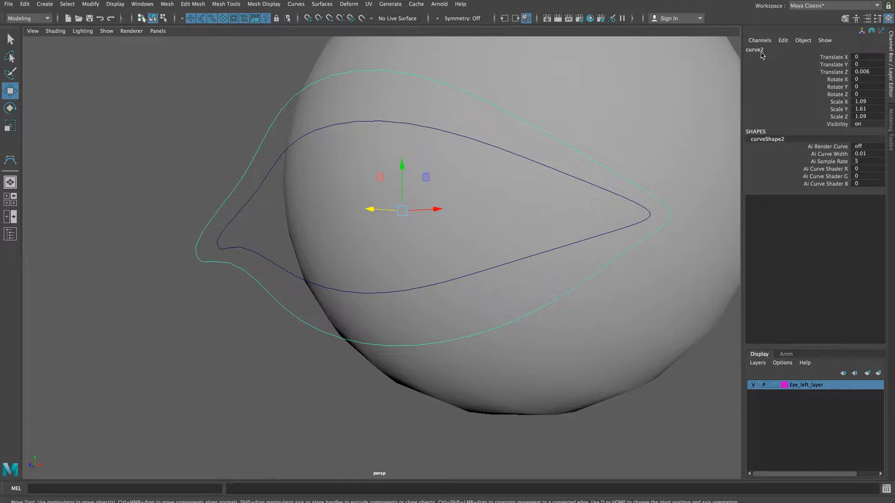
Step: Duplicate the outer eyelid curve and scale the copy to 1.19 in X and Z and 2.13 in Y
mouse_move(450, 271)
left_mouse_down("alt")
mouse_move(452, 282)
mouse_move(449, 274)
left_mouse_up("alt")
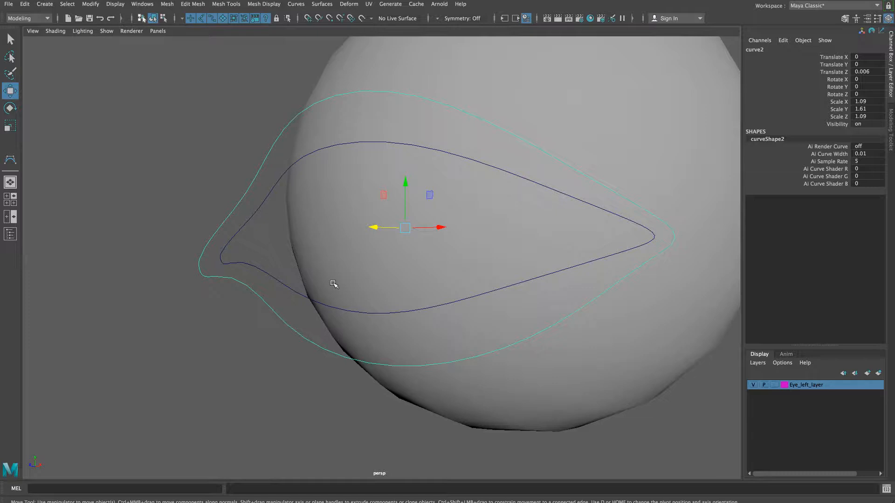
key("ctrl+d")
key("r")
left_click_drag(402, 230, 436, 231)
left_click_drag(329, 265, 684, 256, "alt")
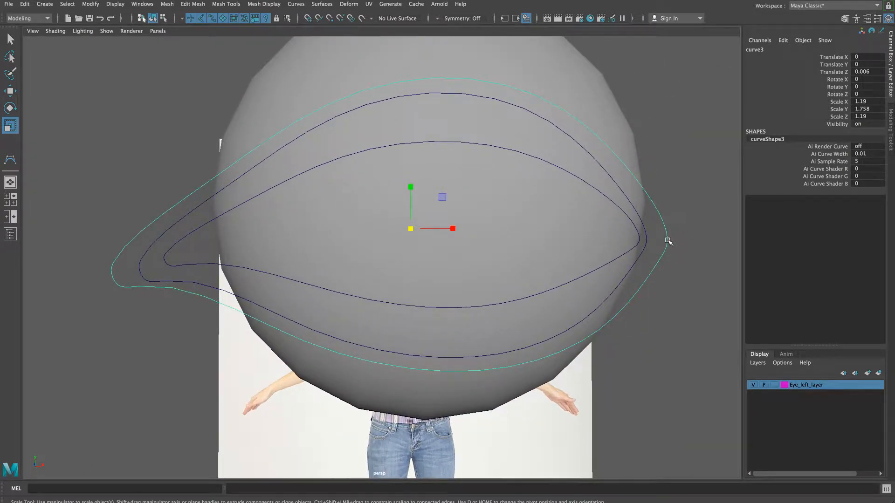
left_click_drag(488, 295, 452, 296, "alt")
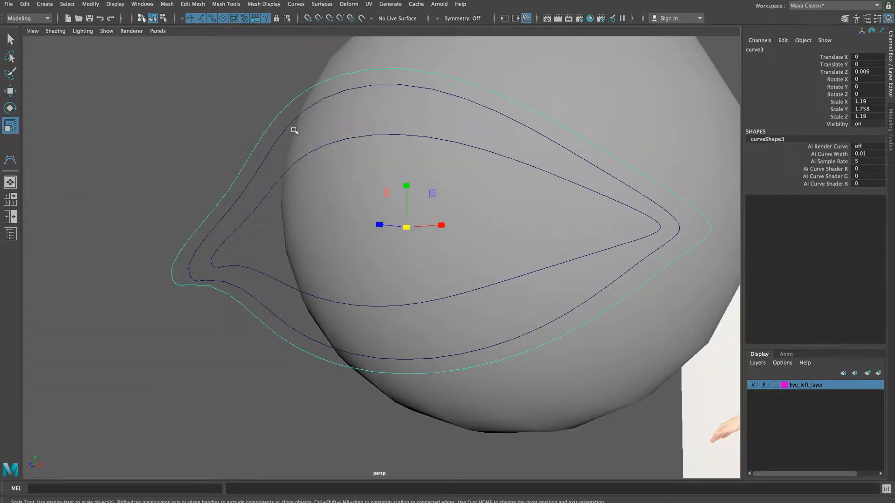
left_click_drag(401, 186, 406, 178)
Step: Compress the new curve's inner-corner control vertices vertically and adjust the depth of the neighbouring lower-lid vertex along Z
left_click_drag(345, 226, 375, 231, "alt")
right_click_drag(270, 116, 218, 112)
left_click_drag(93, 233, 164, 334)
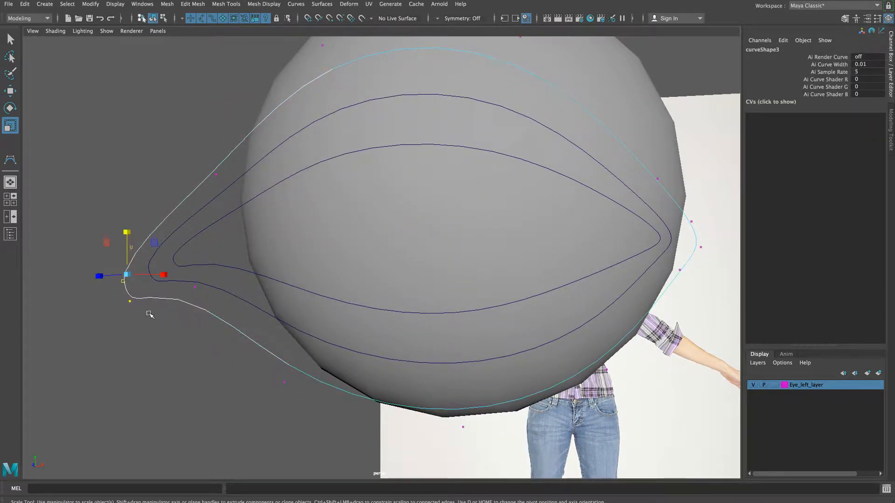
left_click_drag(125, 233, 131, 253)
key("w")
left_click_drag(212, 310, 362, 301, "alt")
left_click_drag(415, 286, 420, 287)
left_click_drag(441, 339, 397, 304, "alt")
left_click(376, 304)
Step: In the front view, raise the new curve's two middle upper-lid vertices toward the eyelid crease and spread them slightly apart
key("space")
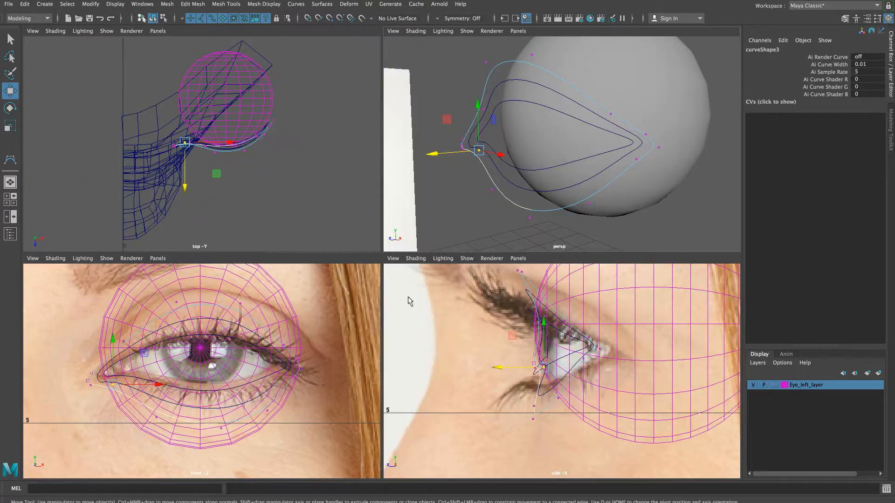
key("space")
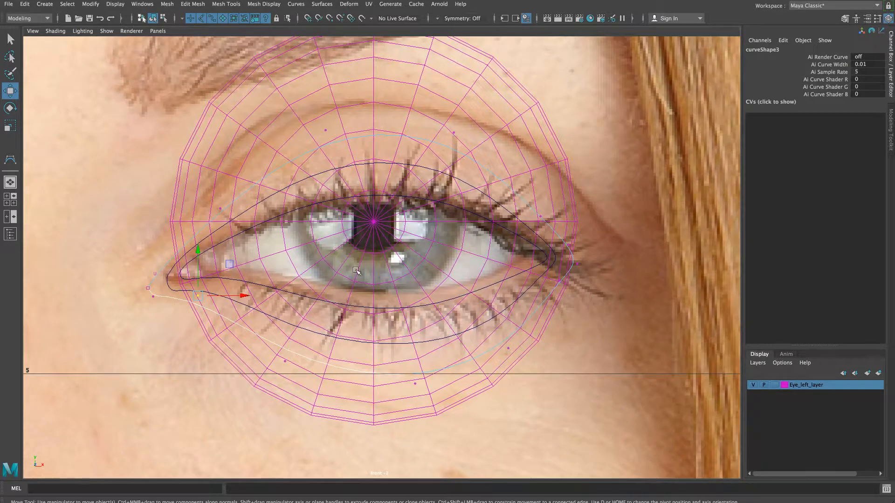
left_click(326, 130)
left_click_drag(328, 134, 324, 112)
mouse_move(478, 119)
left_mouse_down()
mouse_move(431, 148)
mouse_move(476, 130)
left_mouse_up()
left_click(322, 112)
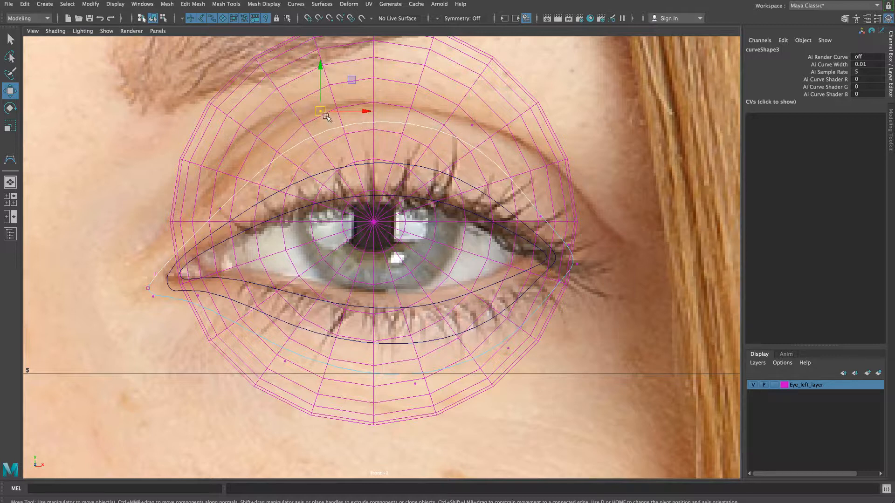
left_click(473, 125)
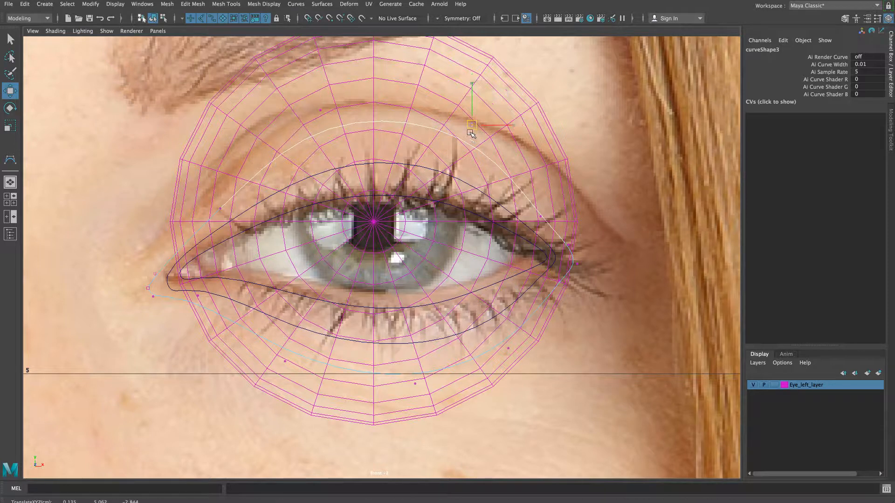
Step: Move the new curve's outer-corner vertices outward and shift the outer and inner upper-lid vertices up and outward
left_click(540, 217)
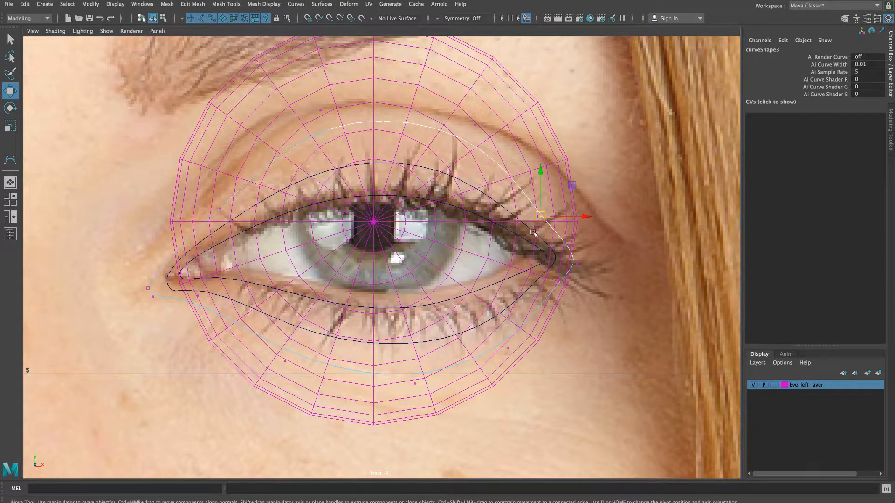
left_click_drag(541, 218, 553, 293)
left_click_drag(592, 262, 609, 266)
mouse_move(564, 199)
left_mouse_down()
mouse_move(536, 231)
mouse_move(557, 214)
left_mouse_up()
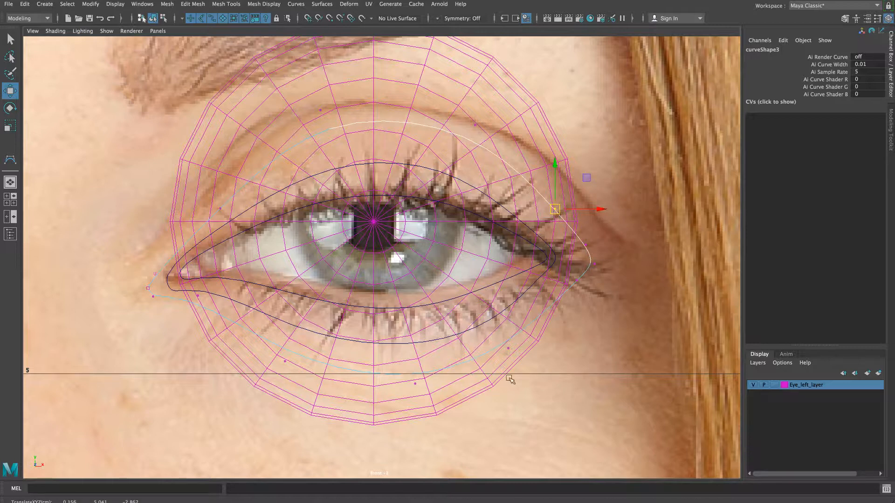
left_click(239, 175)
left_click_drag(239, 175, 215, 202)
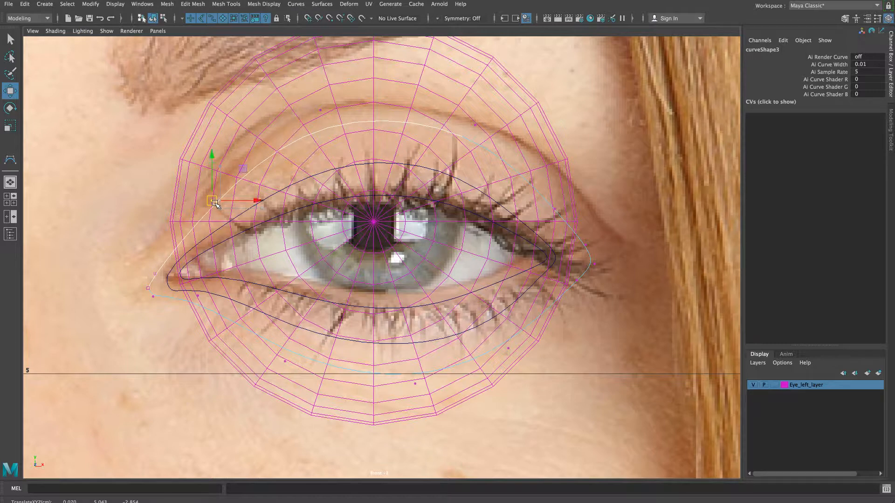
Step: Switch to the middle curve's control vertices and nudge its lower inner-corner vertex
left_click(178, 291)
right_click_drag(176, 292, 124, 288)
left_click(171, 292)
left_click_drag(175, 295, 177, 292)
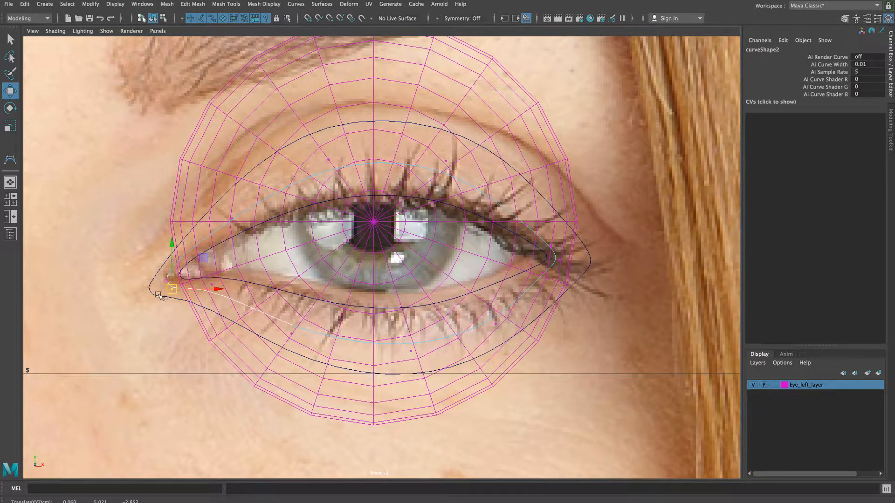
Step: Return to the outermost curve's control vertices, lower its two middle lower-lid vertices and nudge the outer lower-lid one
left_click(158, 296)
right_click_drag(157, 294, 118, 296)
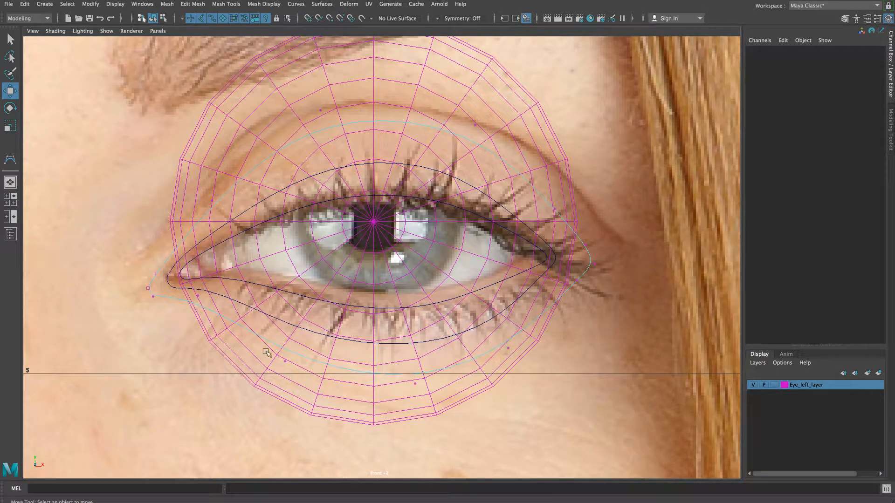
left_click_drag(252, 380, 283, 377)
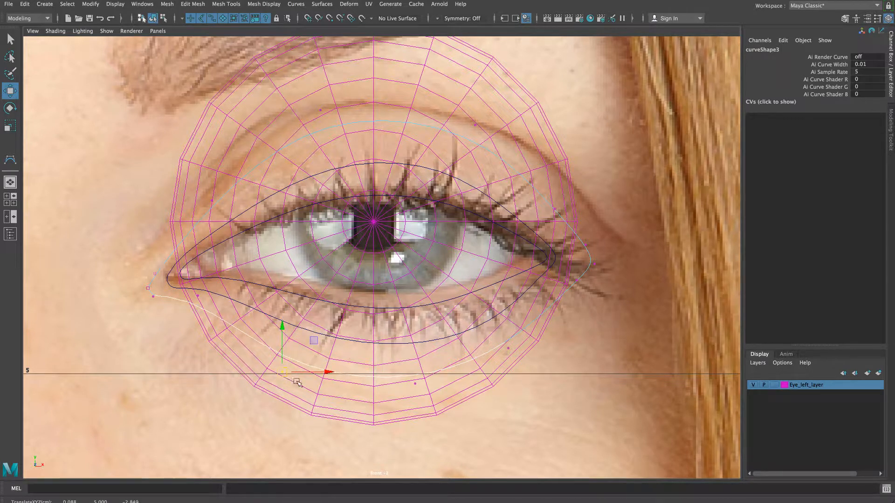
middle_click_drag(353, 387, 353, 355, "alt")
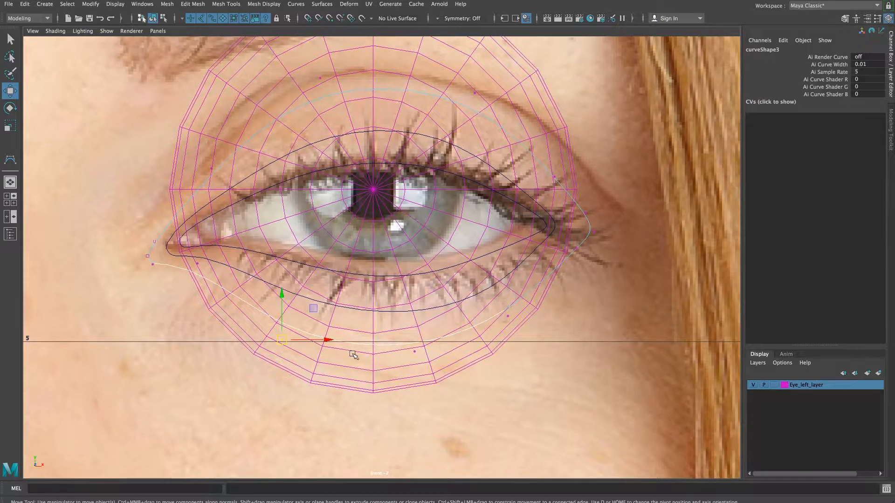
left_click_drag(421, 335, 419, 365)
left_click(508, 317)
mouse_move(512, 320)
left_mouse_down()
mouse_move(521, 329)
mouse_move(514, 321)
left_mouse_up()
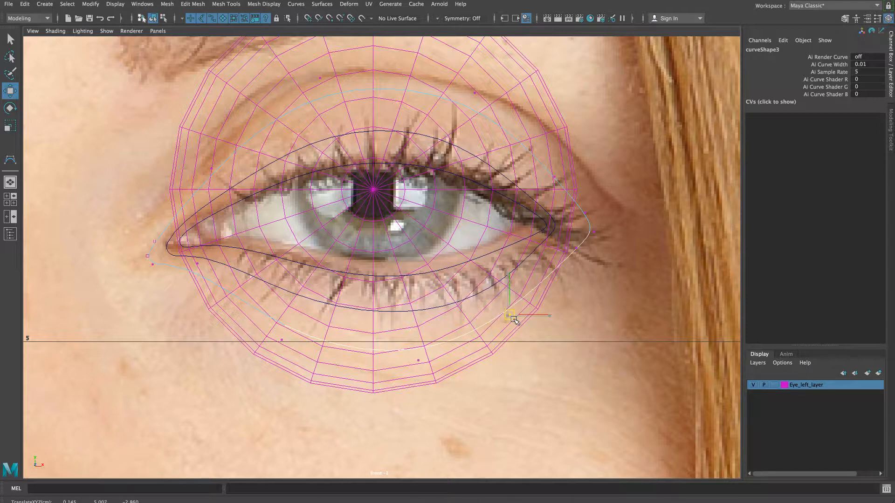
Step: Fine-tune the outermost curve's lower-lid vertices nearest the inner and outer corners in the front view
left_click(196, 265)
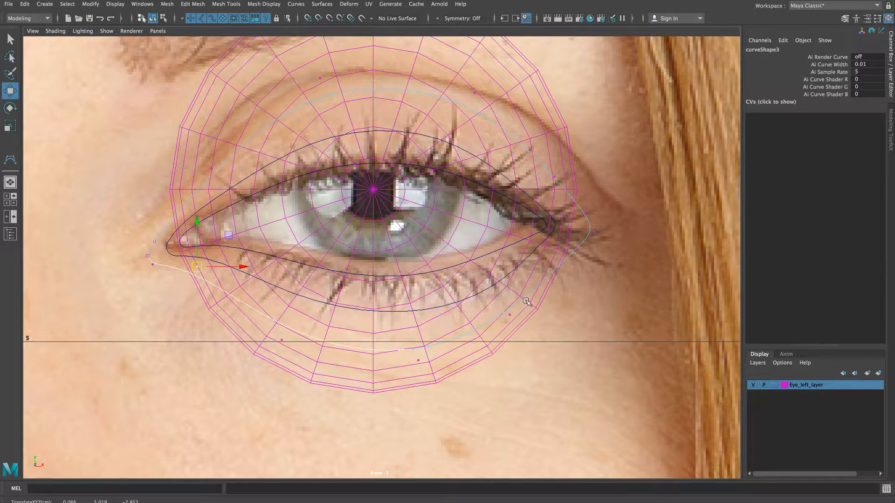
left_click(510, 317)
left_click(520, 308)
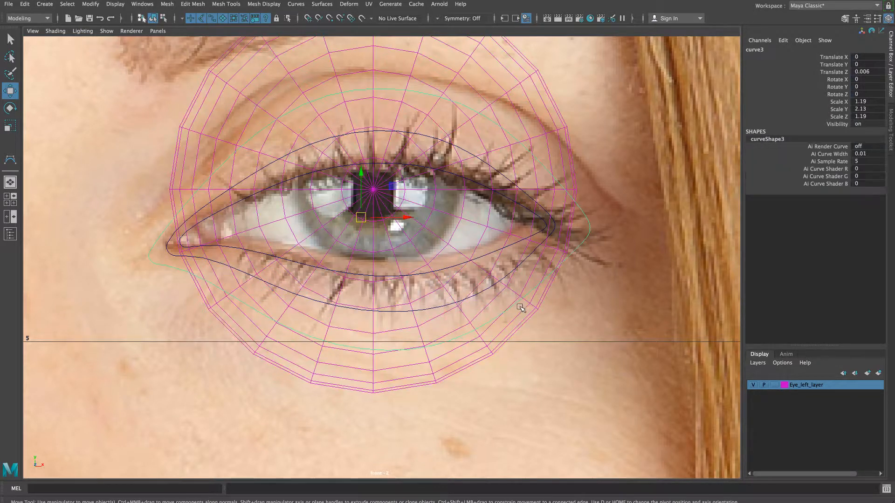
right_click_drag(587, 241, 549, 242)
left_click(513, 319)
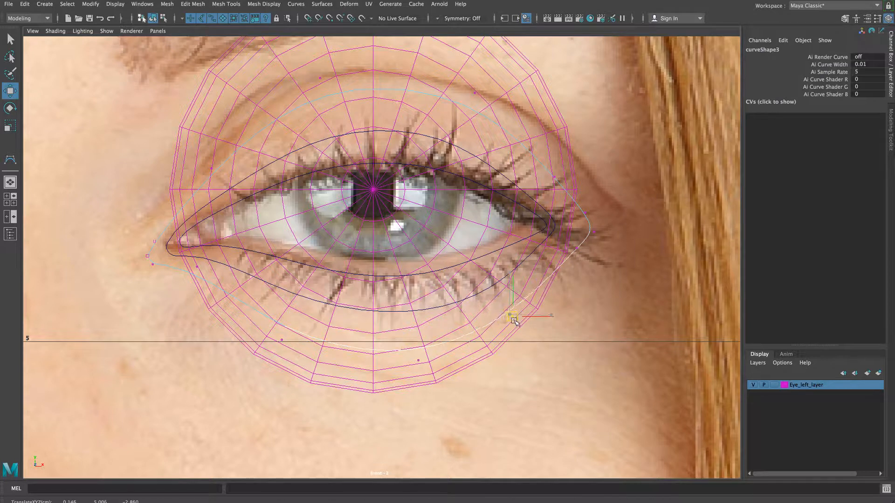
Step: Push the outermost curve's outer-corner vertices back along Z in perspective so they follow the eye sphere
key("space")
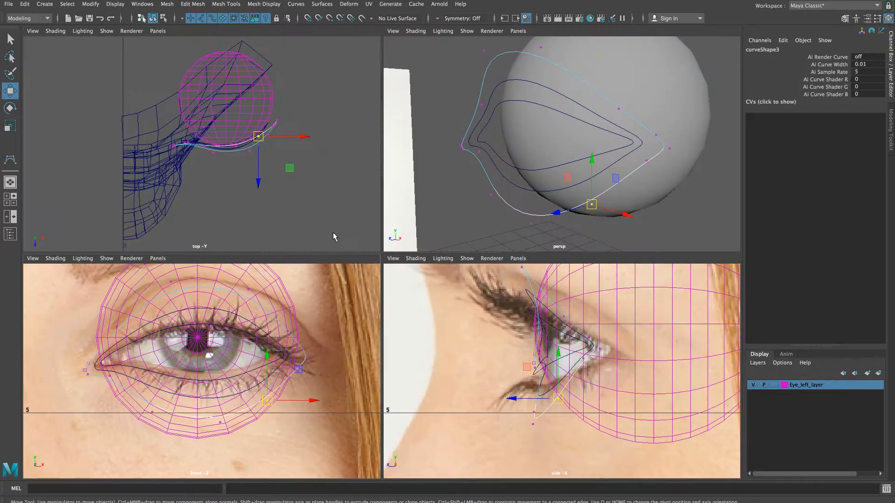
key("space")
left_click_drag(487, 210, 552, 293, "alt")
left_click_drag(562, 312, 499, 327, "alt")
left_click_drag(496, 267, 522, 267)
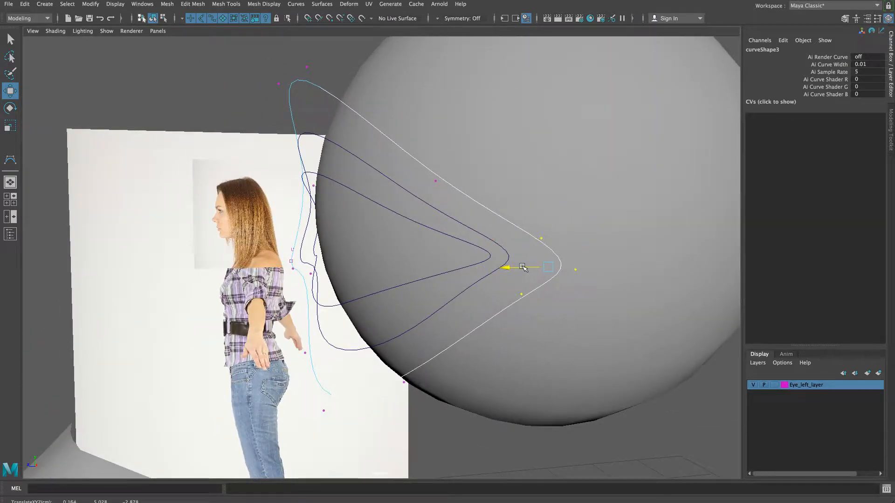
left_click_drag(445, 282, 517, 279, "alt")
left_click_drag(617, 253, 456, 302, "alt")
Step: In the side view, move the outermost curve's two middle upper-lid vertices back along Z toward the eye sphere
key("space")
key("space")
middle_click_drag(375, 253, 409, 311, "alt")
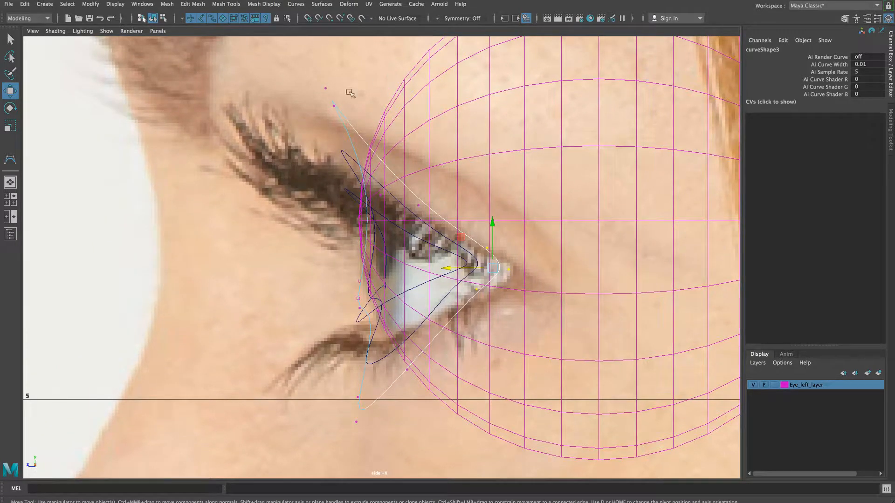
left_click_drag(267, 143, 344, 103)
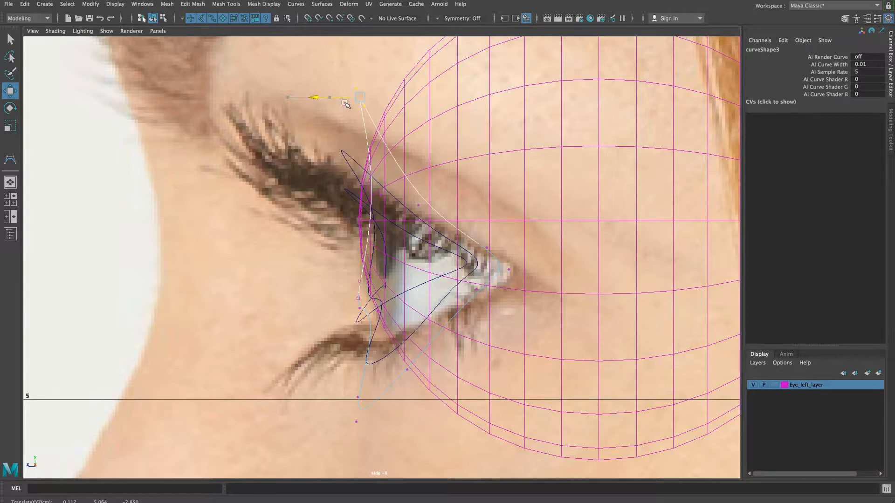
left_click_drag(345, 103, 347, 107)
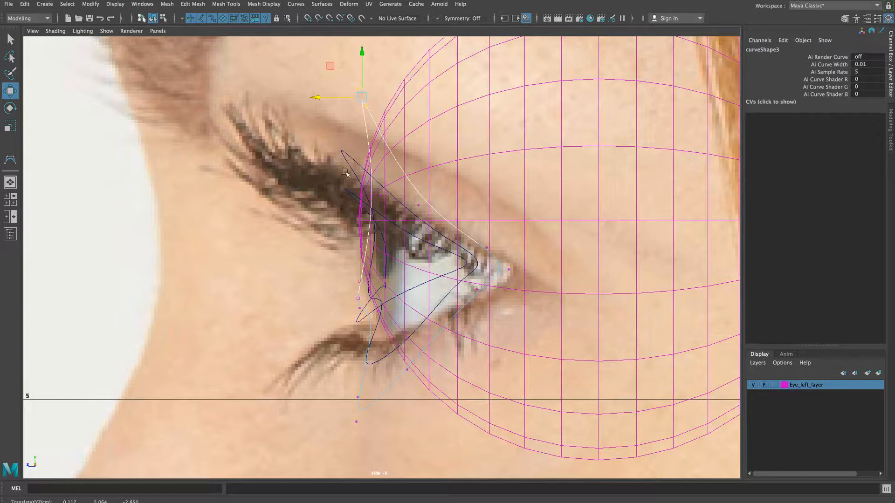
left_click_drag(362, 101, 363, 100)
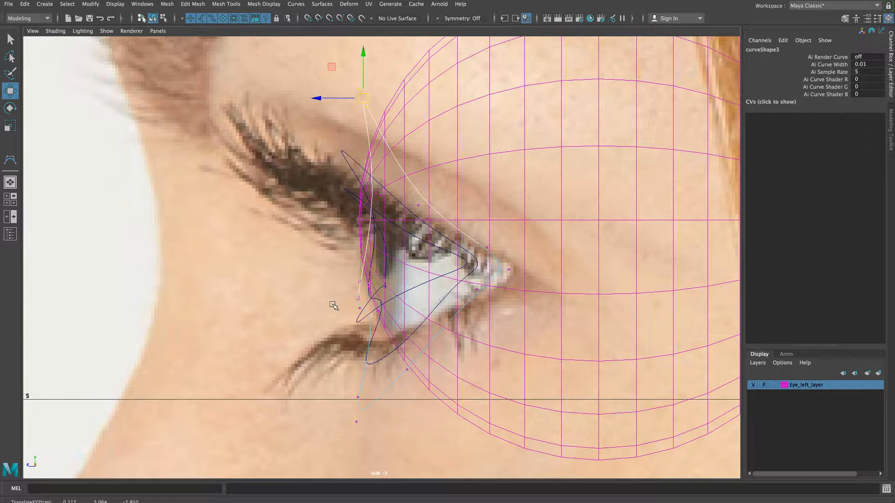
Step: Move the outermost curve's middle lower-lid vertices back toward the eye sphere in the side view
middle_click_drag(389, 394, 396, 352, "alt")
left_click_drag(392, 339, 333, 393)
left_click_drag(374, 364, 387, 366)
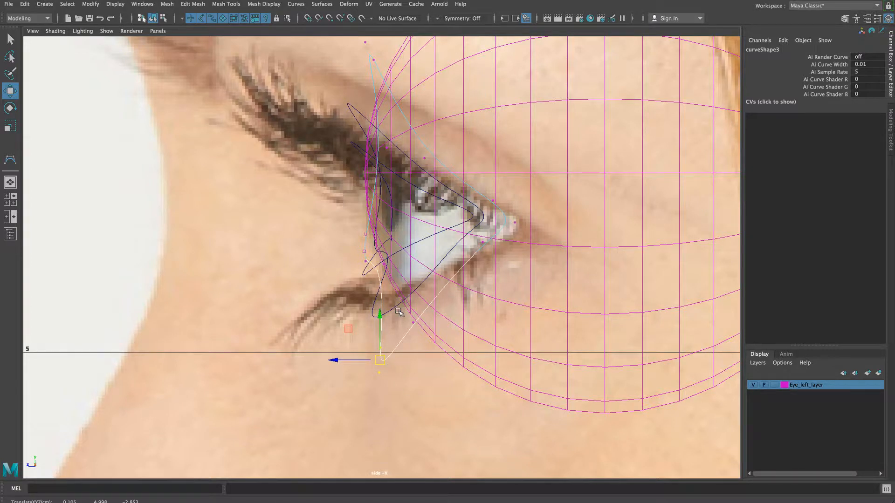
Step: Check the outermost curve in perspective, return it to object mode and save the scene
key("space")
key("space")
left_click_drag(443, 245, 524, 242, "alt")
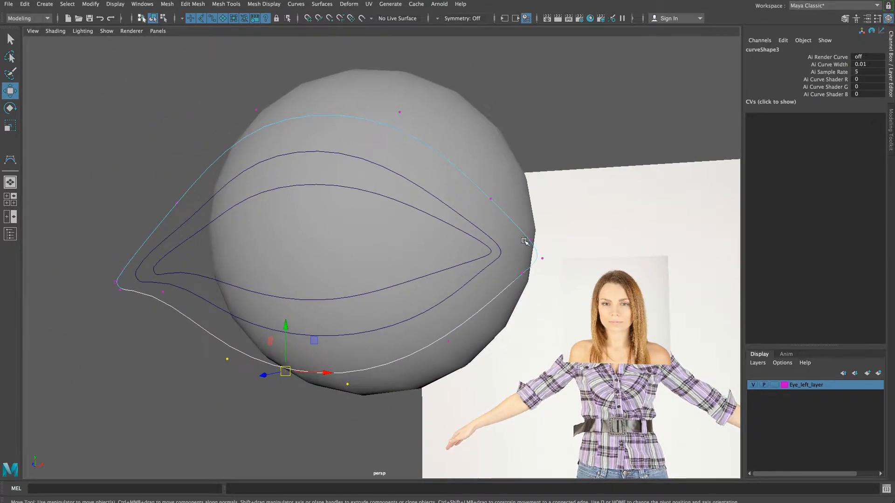
right_click_drag(197, 179, 208, 175)
key("super+s")
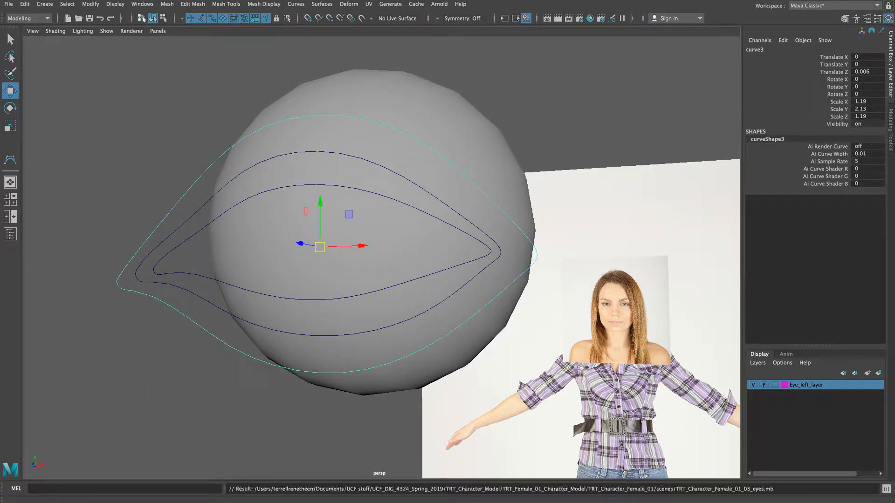
Step: Duplicate the outermost curve, scale the copy to 1.528 in X and Z and 2.734 in Y, and compare it with the front reference
left_click_drag(356, 324, 363, 322, "alt")
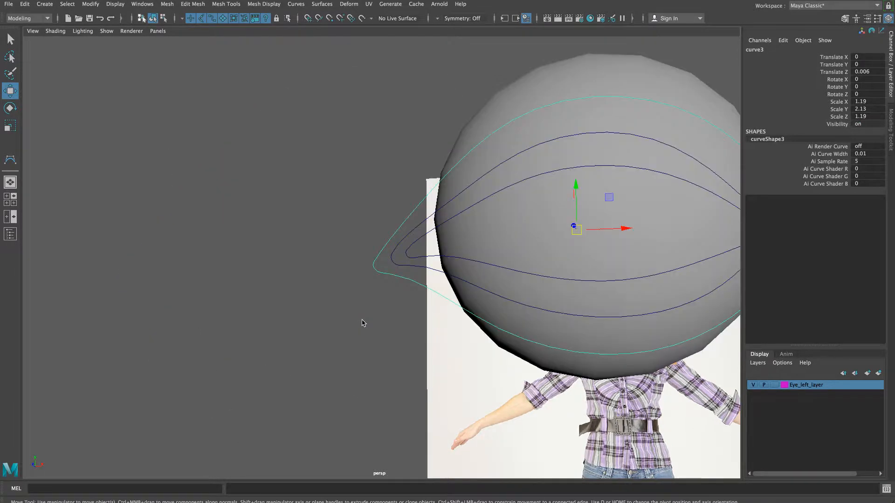
left_click_drag(487, 293, 448, 301, "alt")
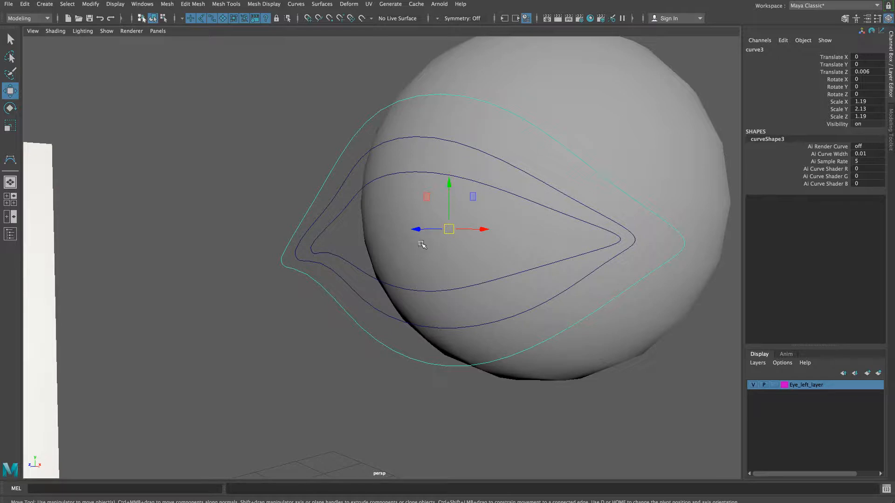
key("ctrl+d")
key("r")
left_click_drag(449, 229, 505, 230)
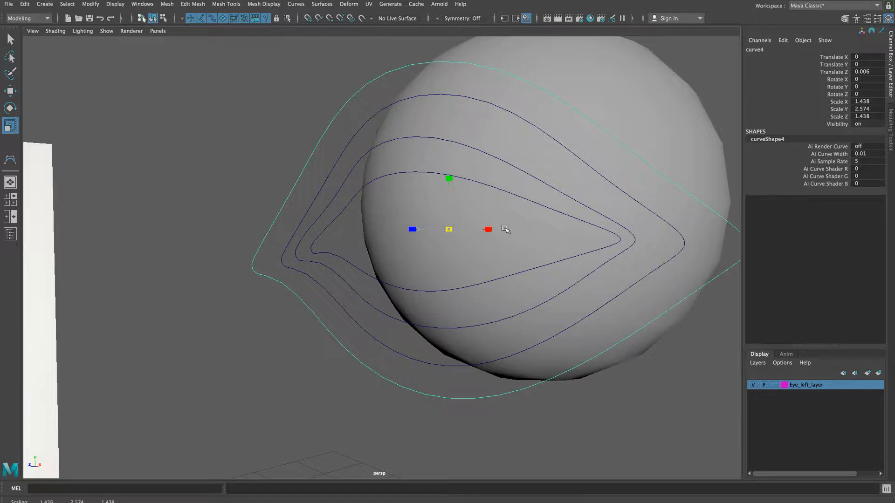
left_click_drag(505, 230, 526, 222)
right_click_drag(501, 285, 486, 274, "alt")
key("space")
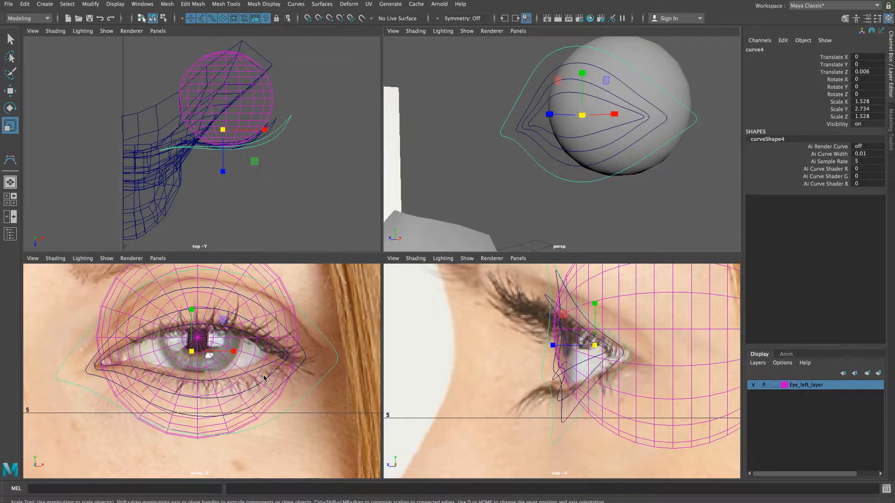
key("space")
scroll(321, 378, "down", 10)
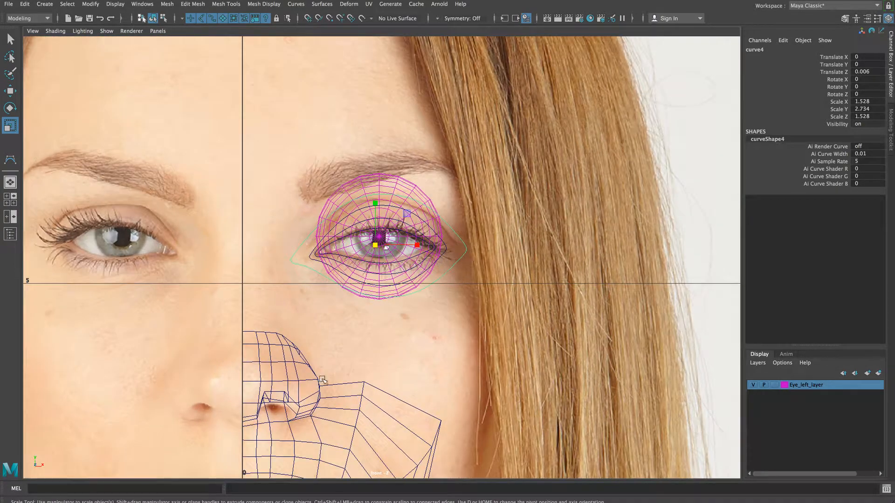
middle_click_drag(322, 380, 347, 343, "alt")
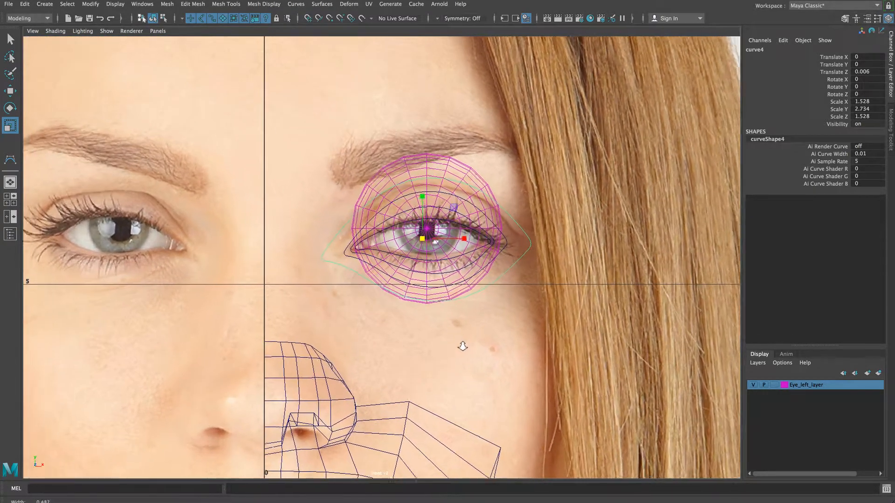
right_click_drag(462, 347, 464, 334, "alt")
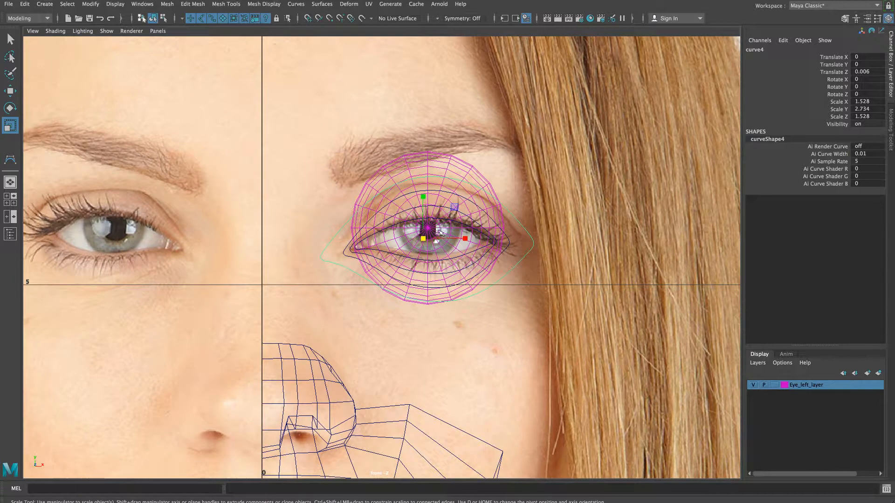
Step: Enlarge the outermost curve to scale 1.875 in X and Z and 3.356 in Y, and display its control vertices
left_click_drag(422, 239, 452, 242)
right_click_drag(337, 214, 284, 212)
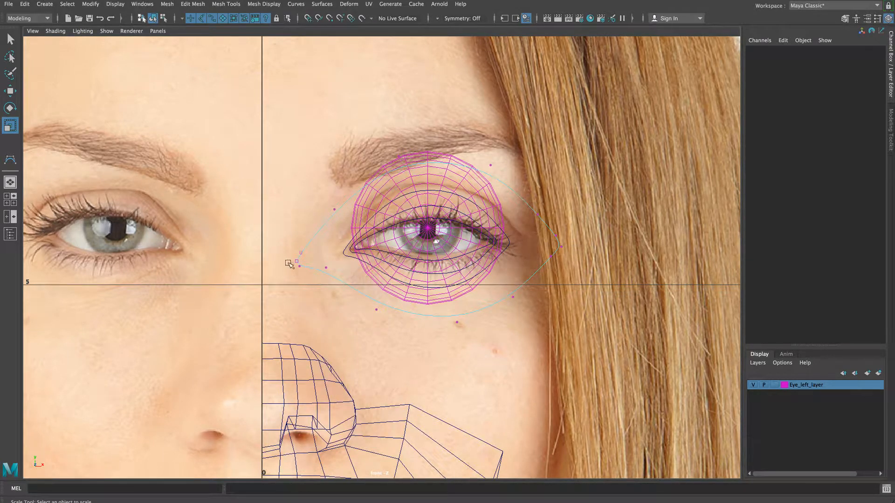
Step: Spread the outermost curve's inner-corner vertices apart vertically in the front view to round its nose-side end
left_click_drag(294, 263, 293, 254)
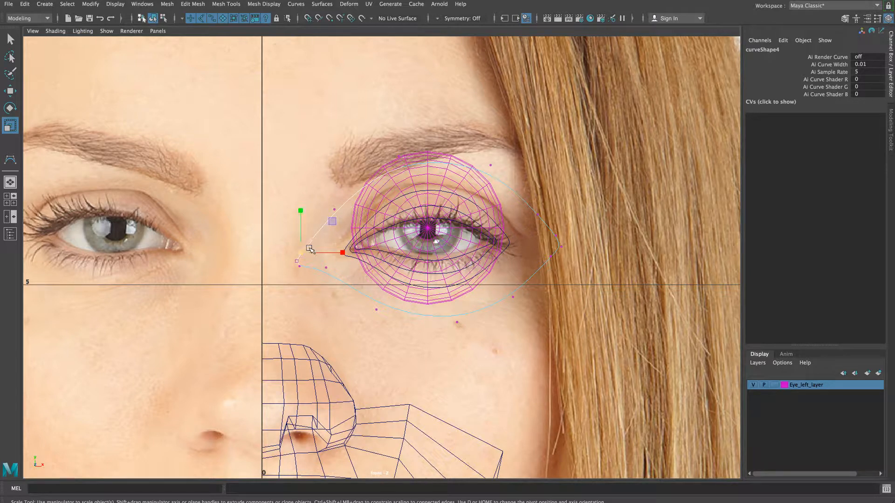
key("w")
left_click_drag(309, 249, 301, 289)
left_click(296, 264)
left_click(300, 267)
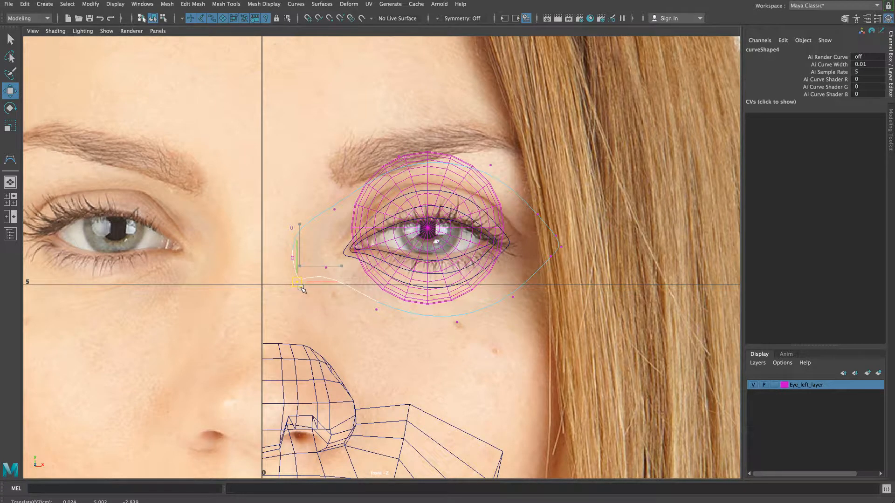
left_click_drag(301, 287, 326, 310)
left_click(327, 272)
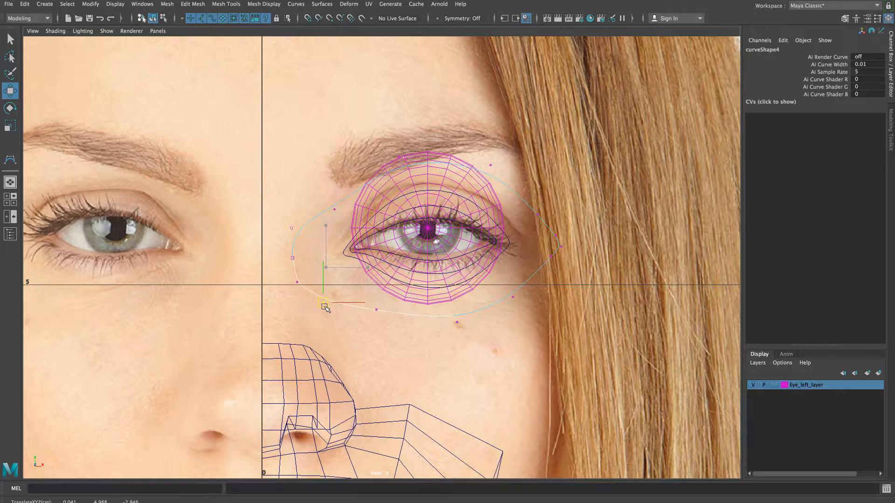
left_click_drag(325, 306, 325, 312)
mouse_move(303, 277)
left_mouse_down()
mouse_move(292, 288)
mouse_move(301, 283)
left_mouse_up()
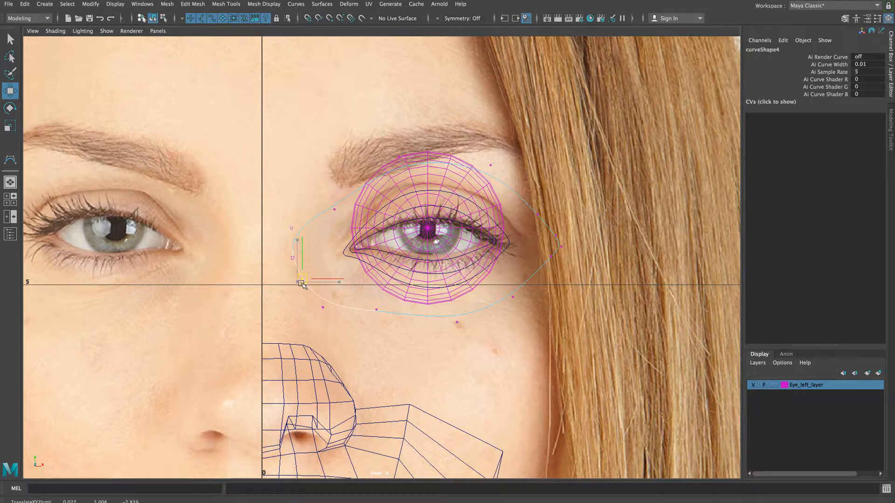
Step: Lower the curve's bottom vertices below the lower lid and space them outward into an even arc
left_click(376, 310)
left_click_drag(380, 314, 388, 331)
left_click(457, 322)
left_click_drag(457, 323, 473, 341)
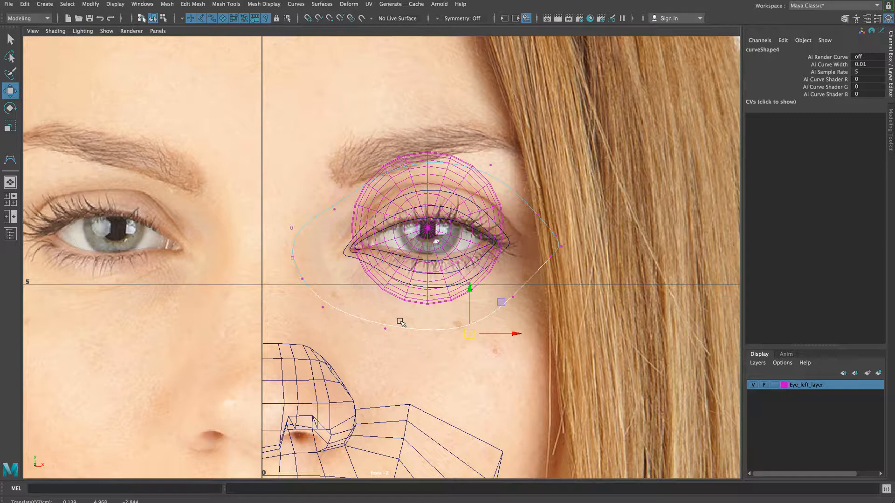
left_click(323, 307)
left_click_drag(329, 315, 337, 319)
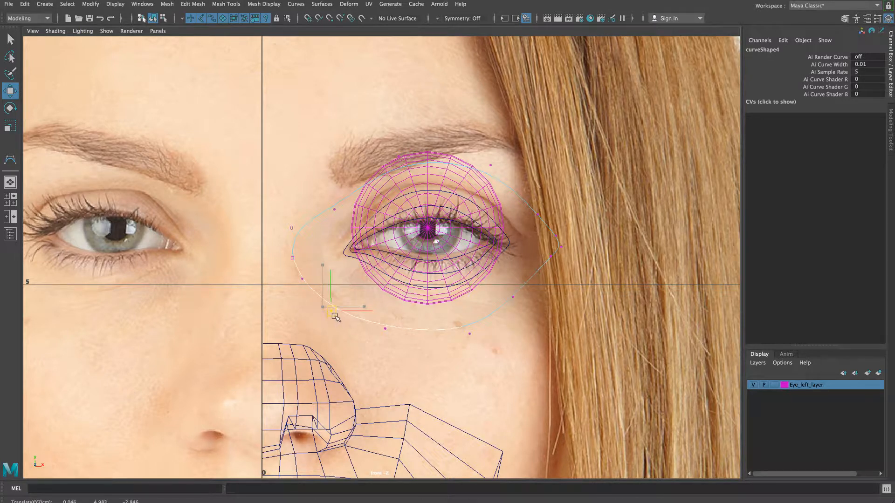
left_click(386, 330)
left_click_drag(388, 333, 397, 337)
left_click(471, 334)
left_click_drag(479, 336, 486, 335)
Step: Reposition the two lower outer vertices to smooth the curve between the bottom arc and the outer corner
mouse_move(523, 288)
left_mouse_down()
mouse_move(502, 306)
mouse_move(521, 302)
left_mouse_up()
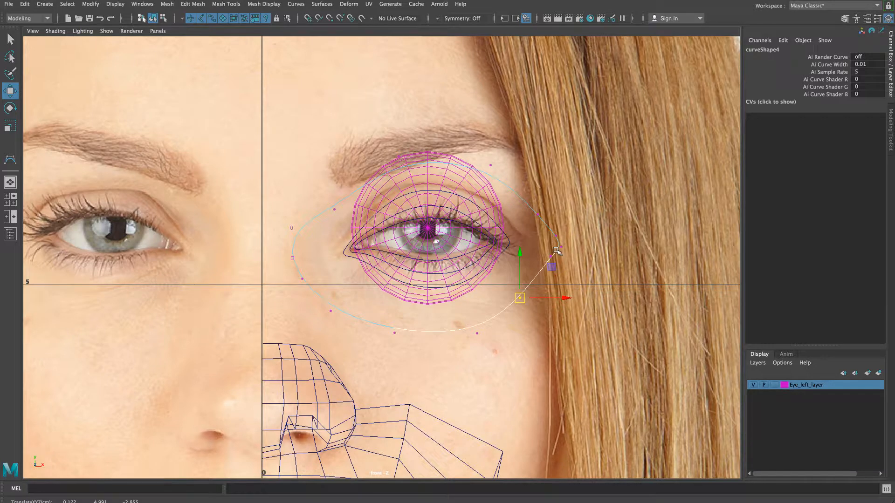
left_click(549, 269)
left_click_drag(549, 272, 543, 272)
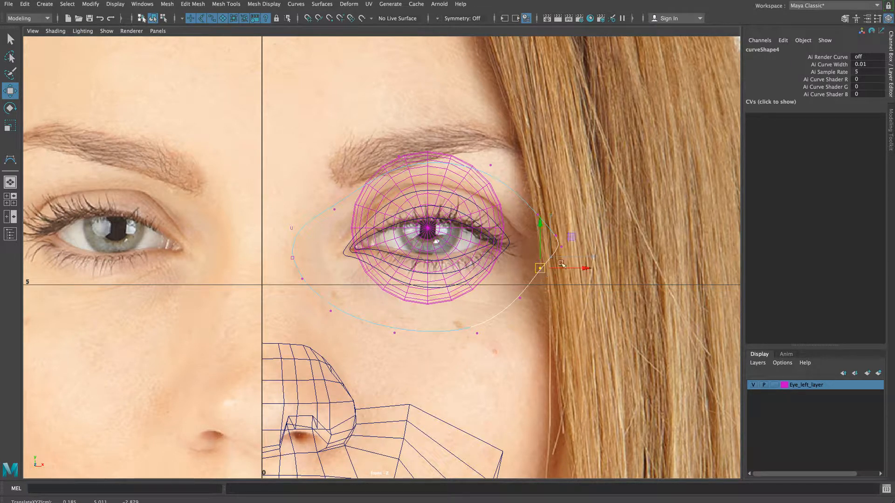
left_click(556, 235)
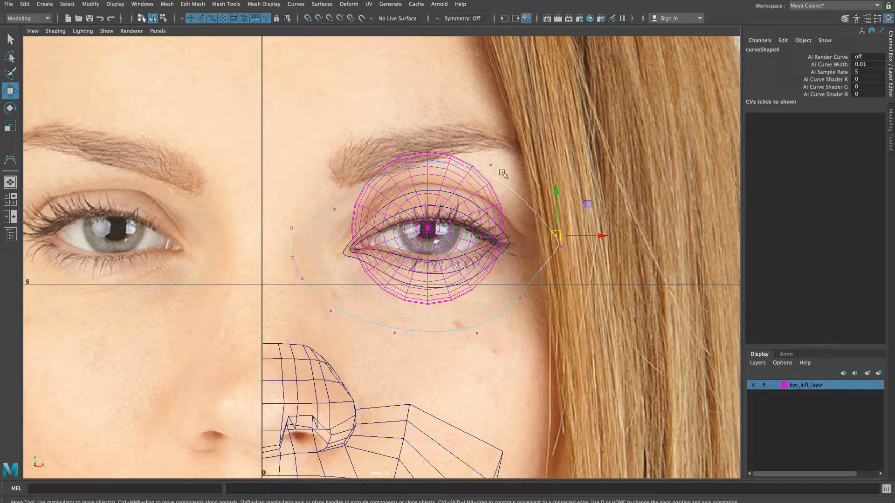
Step: Raise the curve's upper vertices toward the eyebrow, moving the inner one toward the nose as well
left_click_drag(342, 198, 308, 189)
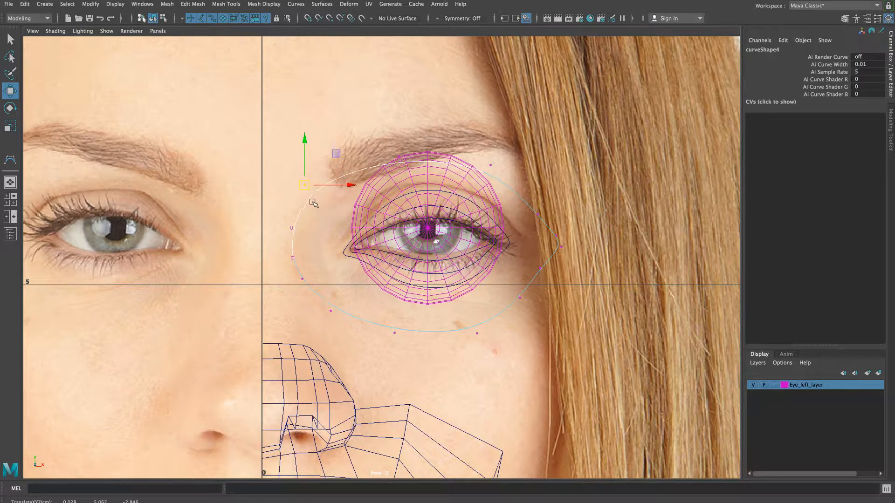
left_click_drag(422, 143, 385, 153)
left_click(491, 165)
left_click_drag(488, 172, 489, 159)
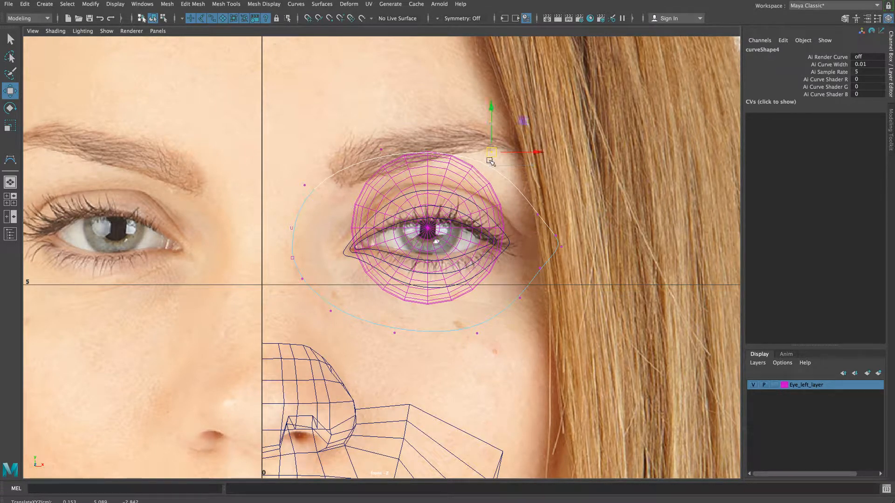
Step: Pull the outer-corner vertices inward and space them vertically to round the hair-side end, then return to object mode
left_click(538, 214)
left_click_drag(538, 214, 534, 278)
left_click(533, 210)
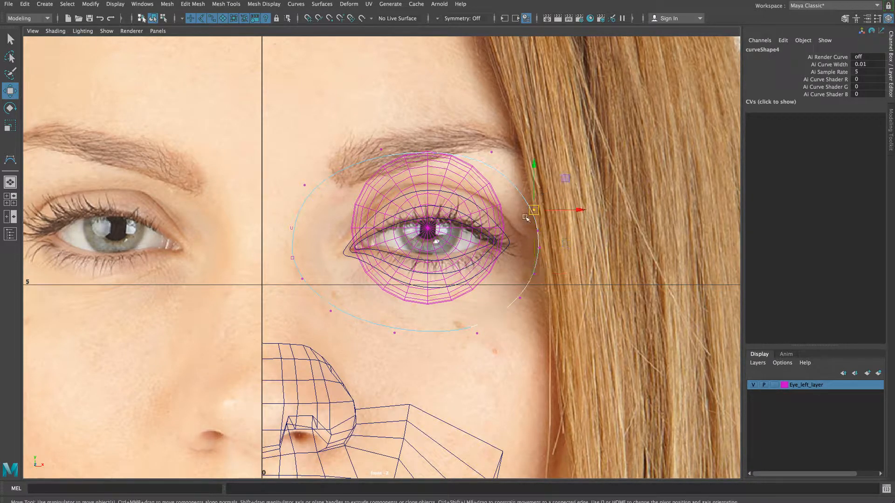
left_click_drag(530, 215, 530, 211)
left_click(520, 299)
left_click(536, 275)
left_click_drag(531, 275, 529, 280)
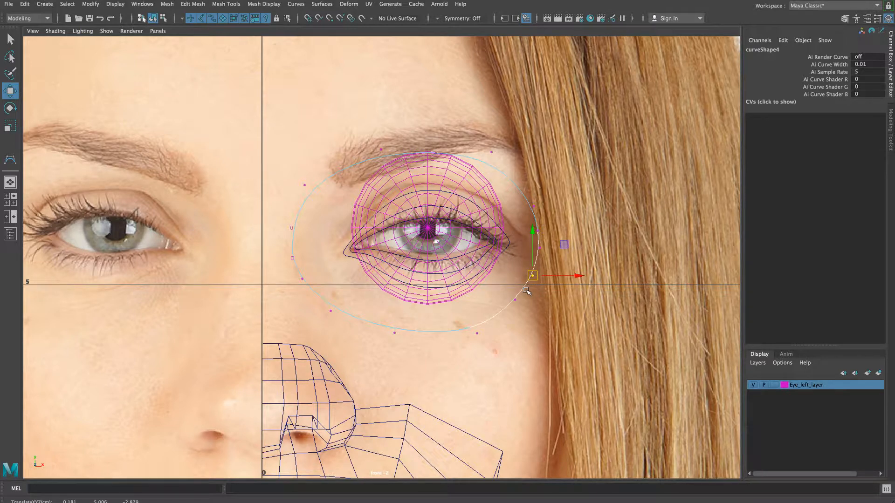
right_click_drag(343, 170, 334, 178)
Step: In the side view, move the outermost curve's upper vertices forward along Z to the brow
key("space")
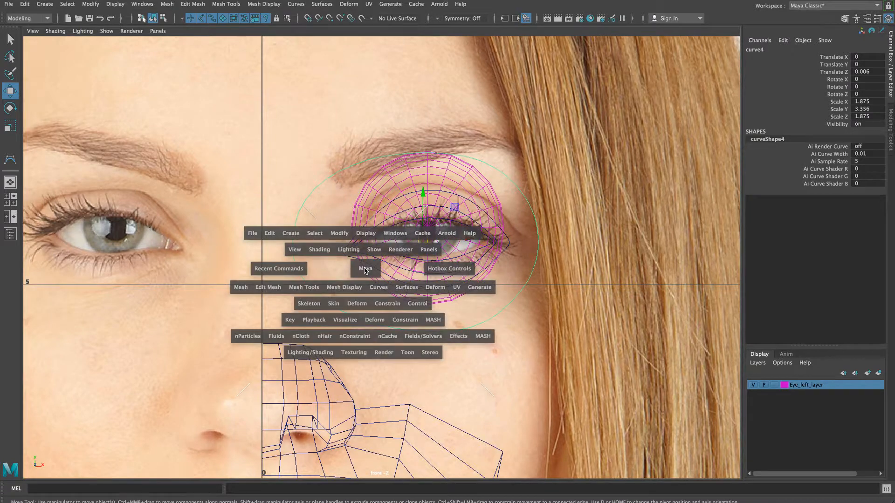
key("space")
left_click_drag(480, 214, 437, 212, "alt")
key("space")
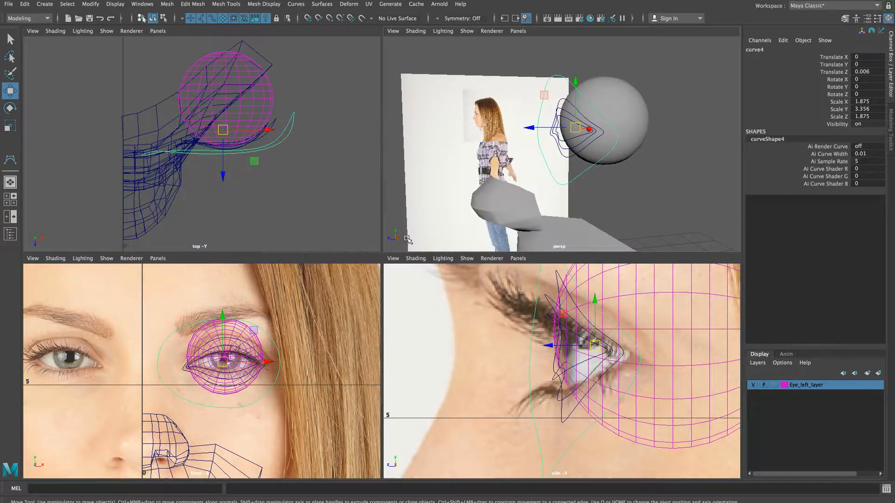
key("space")
middle_click_drag(447, 291, 443, 303, "alt")
scroll(442, 304, "down", 5)
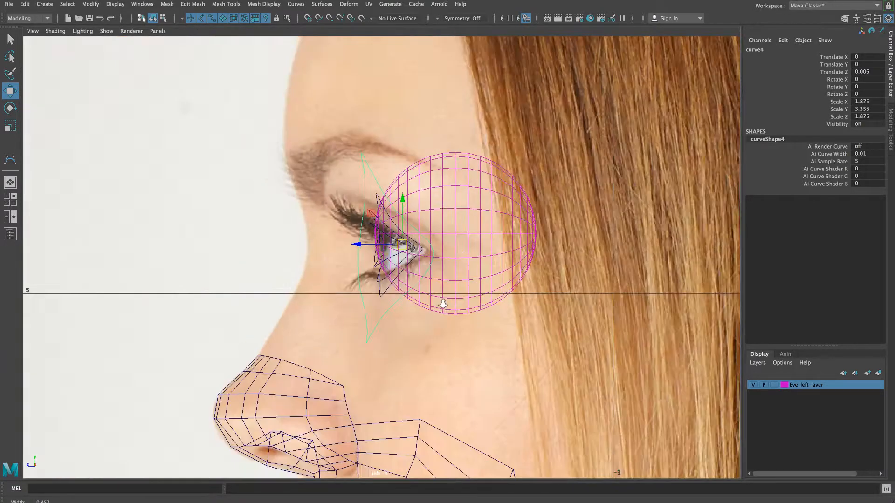
scroll(444, 304, "up", 3)
scroll(444, 304, "down", 3)
scroll(444, 304, "up", 3)
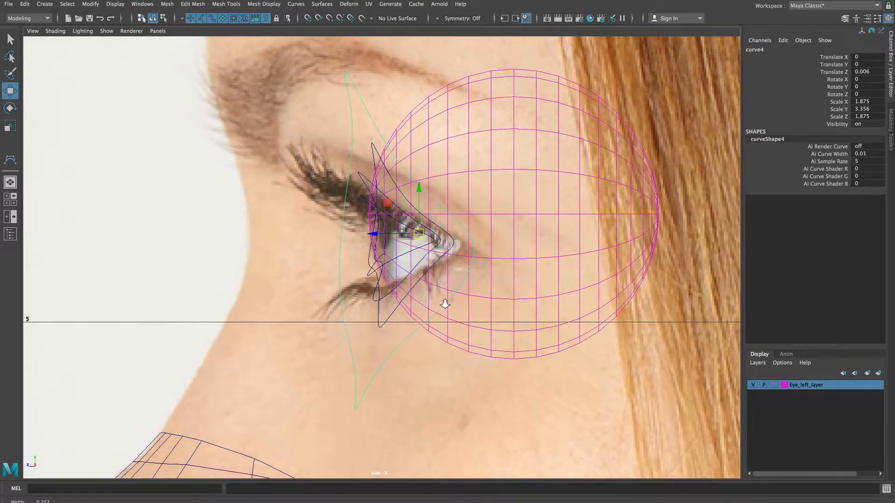
middle_click_drag(444, 279, 444, 280, "alt")
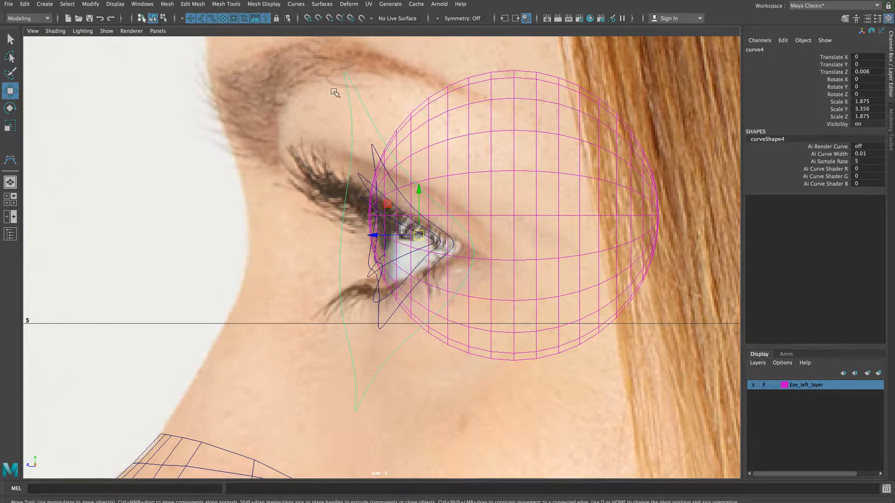
right_click_drag(344, 75, 303, 79)
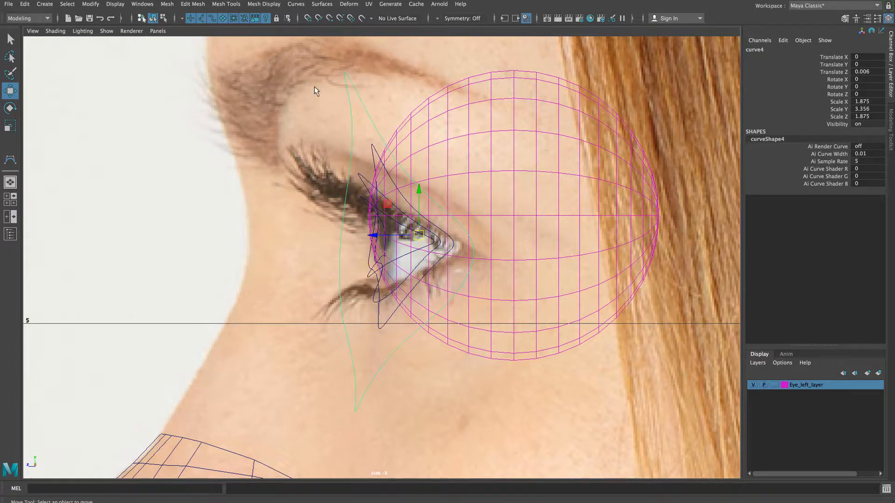
left_click_drag(378, 57, 308, 148)
left_click_drag(333, 102, 251, 125)
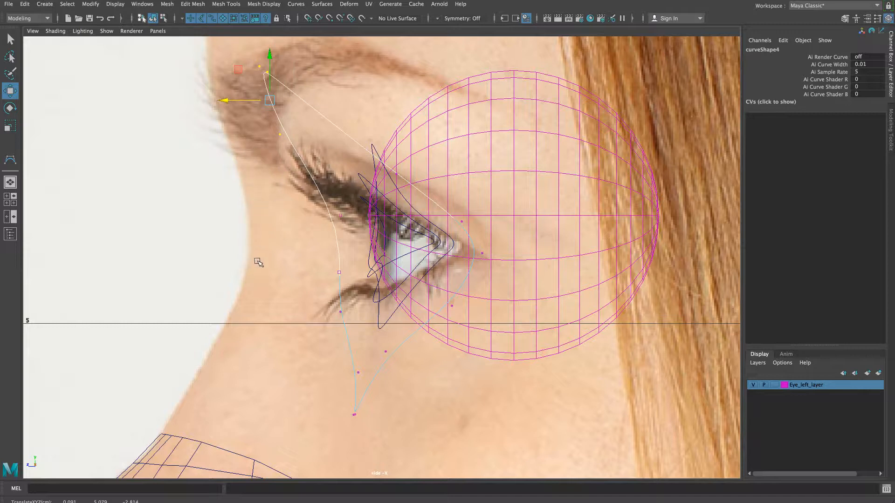
Step: Move the three inner-corner vertices forward along Z in the side view, toward the nose bridge profile
left_click(341, 216)
left_click_drag(332, 217, 312, 218)
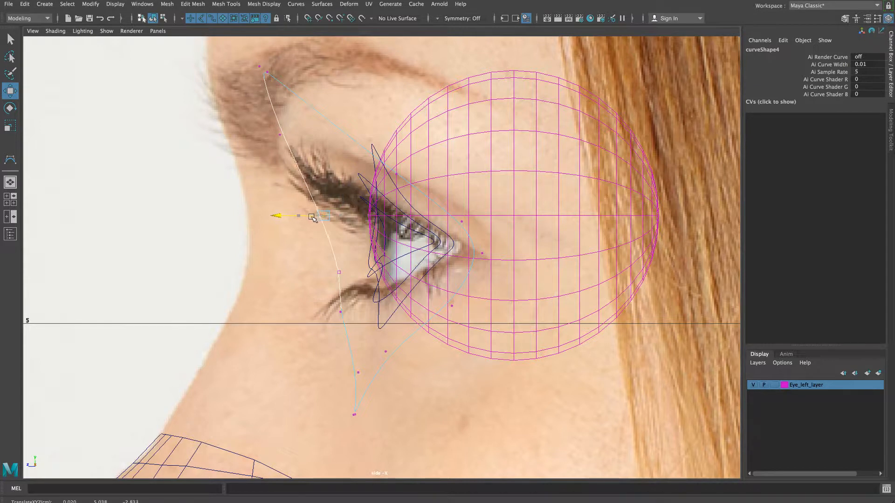
left_click(340, 273)
left_click_drag(319, 276, 302, 281)
left_click(341, 311)
left_click_drag(312, 317, 294, 317)
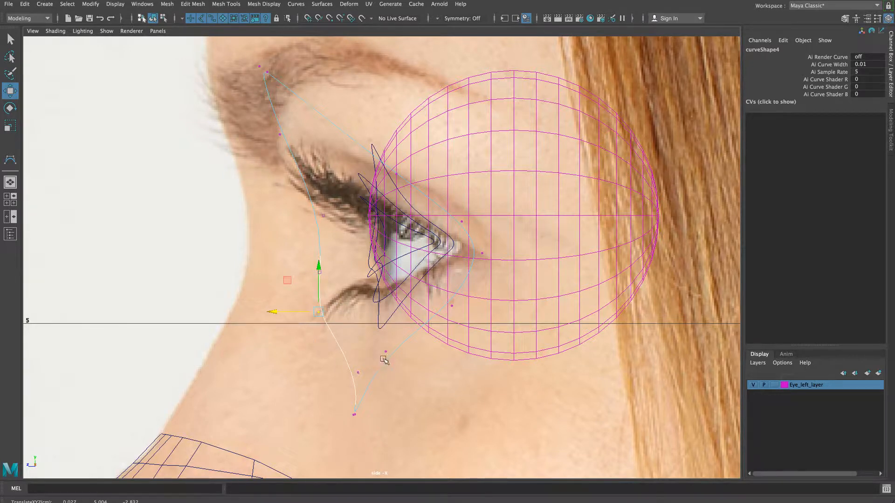
Step: Pick the lower vertex next to the inner corner in the front view and move it forward along Z
key("space")
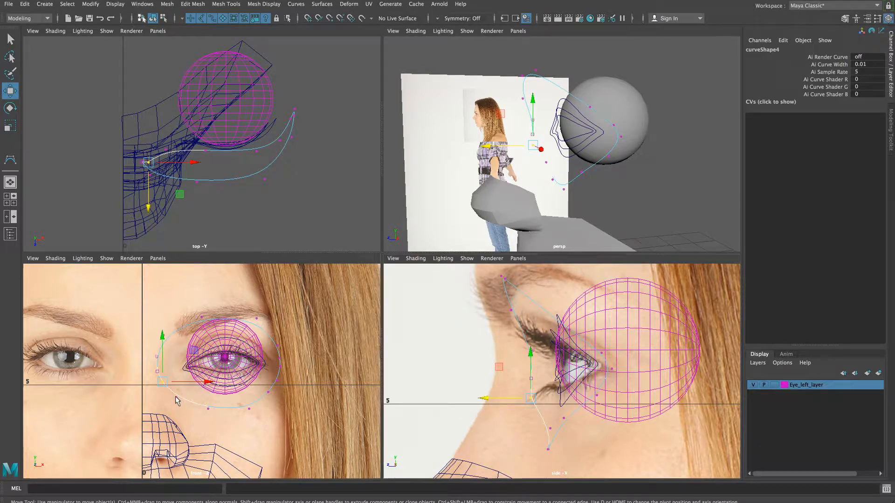
middle_click_drag(177, 401, 199, 416)
key("space")
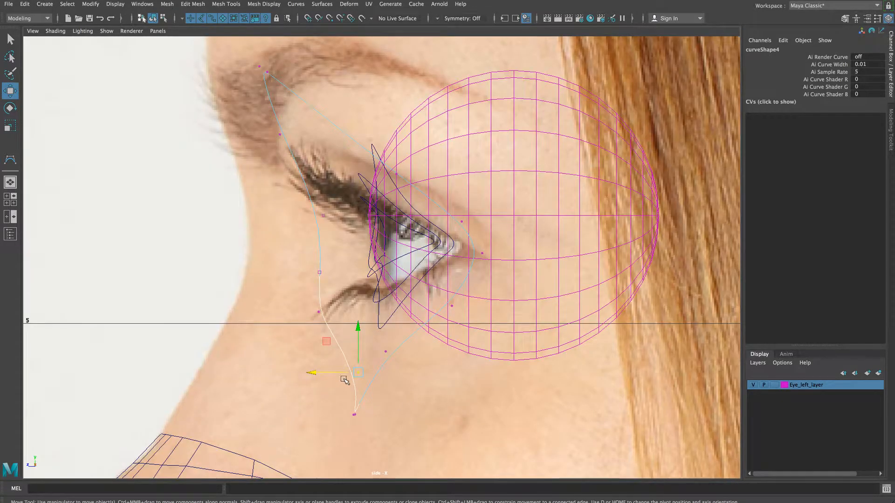
left_click_drag(338, 374, 314, 376)
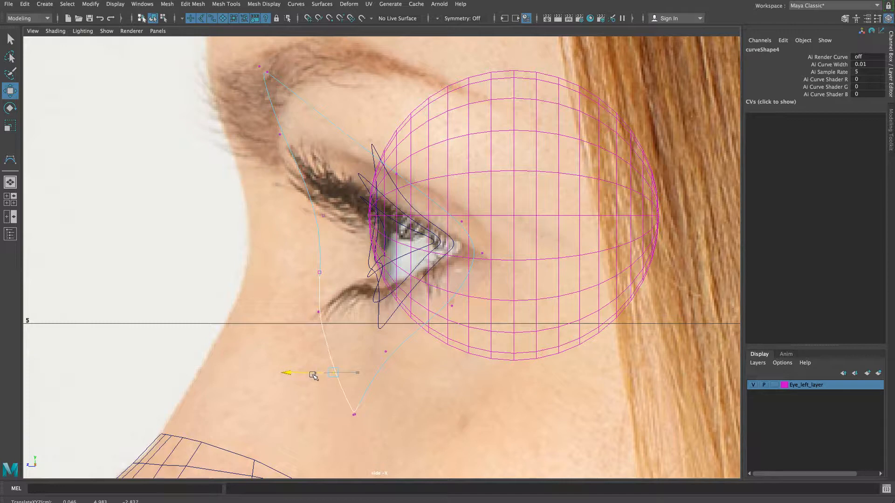
Step: Adjust the curve's two lowest vertices along Z in the side view so they sit slightly apart
scroll(312, 377, "down", 5)
key("space")
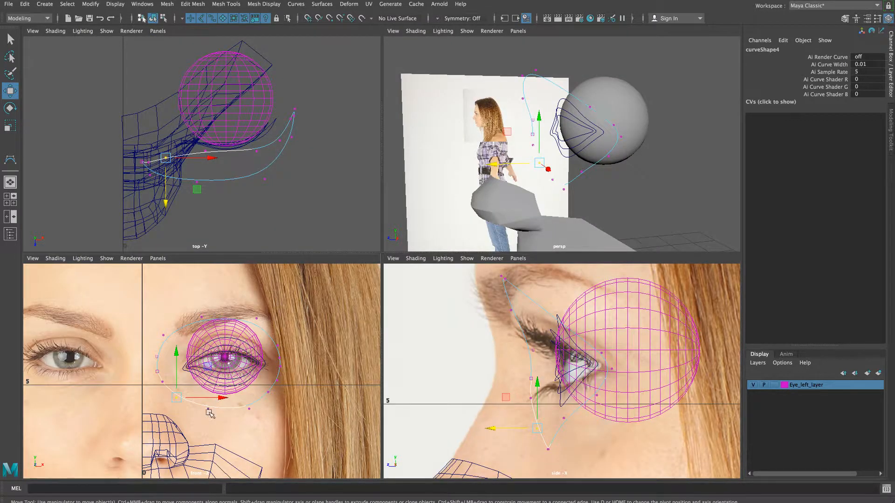
key("space")
left_click_drag(350, 416, 332, 416)
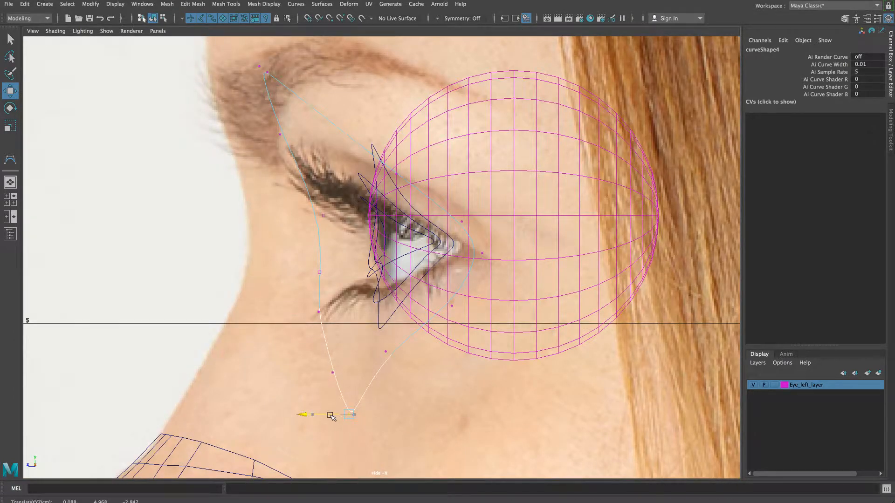
left_click(354, 414)
left_click_drag(338, 414, 340, 415)
Step: Move the lower outer and outer-corner vertices back along Z around the eye sphere, and fine-tune the upper outer vertex
left_click(385, 352)
left_click_drag(368, 355, 397, 363)
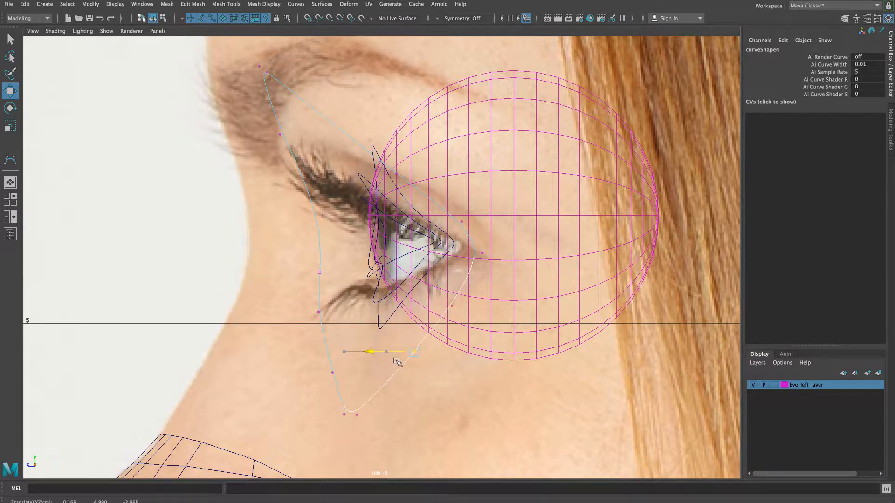
left_click(450, 306)
left_click_drag(433, 306, 435, 305)
left_click(463, 222)
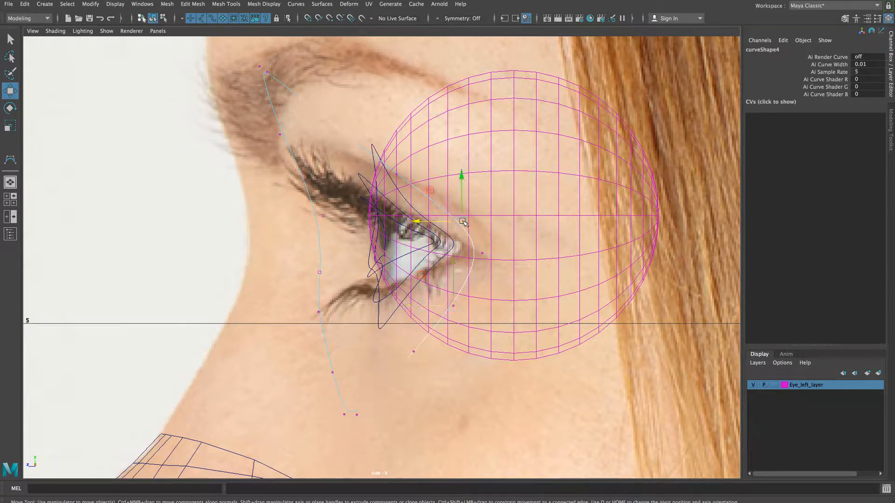
left_click_drag(446, 221, 467, 222)
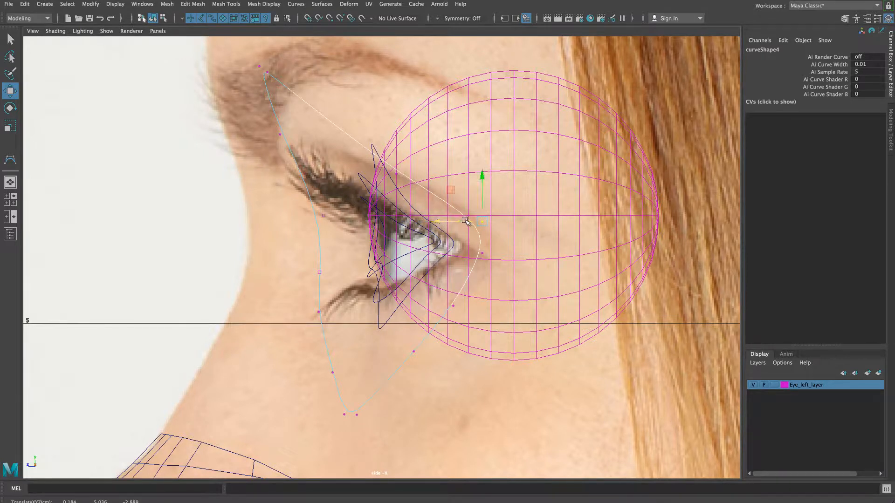
left_click(396, 174)
left_click_drag(385, 175, 381, 175)
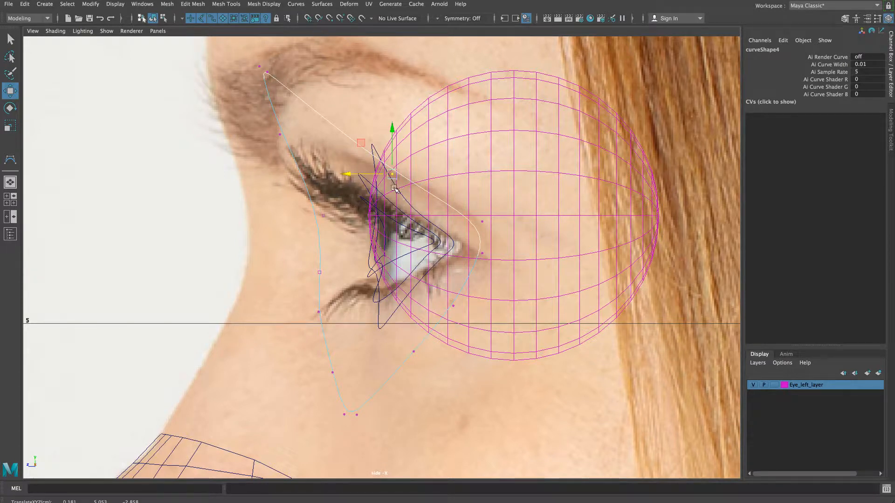
Step: Return the outermost curve to object mode and inspect all the eyelid curves around the eye sphere in perspective
key("space")
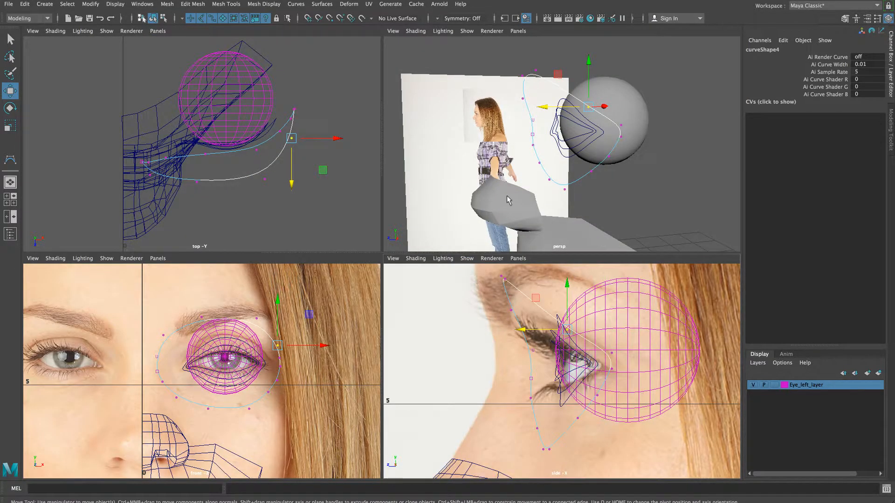
key("space")
mouse_move(504, 202)
left_mouse_down("alt")
mouse_move(442, 210)
mouse_move(577, 205)
mouse_move(513, 208)
left_mouse_up("alt")
right_click(308, 127)
right_click_drag(308, 127, 332, 114)
left_click_drag(325, 223, 289, 205, "alt")
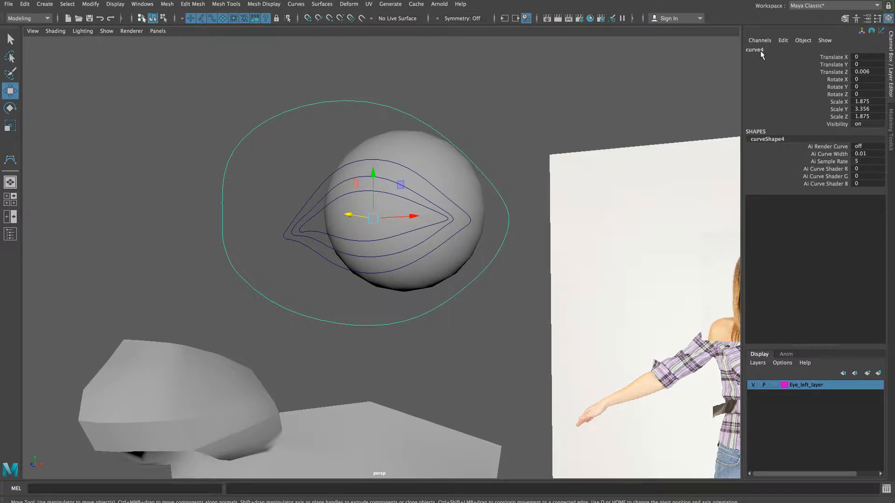
scroll(345, 273, "up", 5)
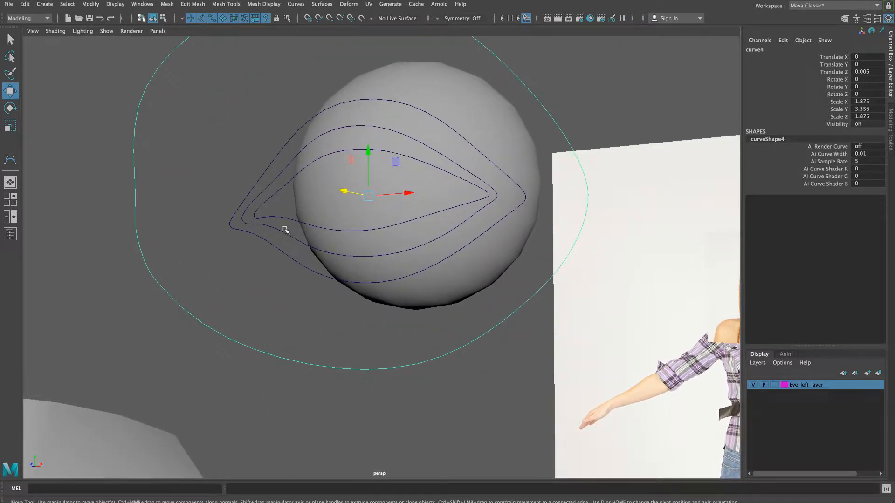
Step: Review the innermost and outermost eyelid curves around the eye sphere in perspective, and save the scene
left_click(277, 215)
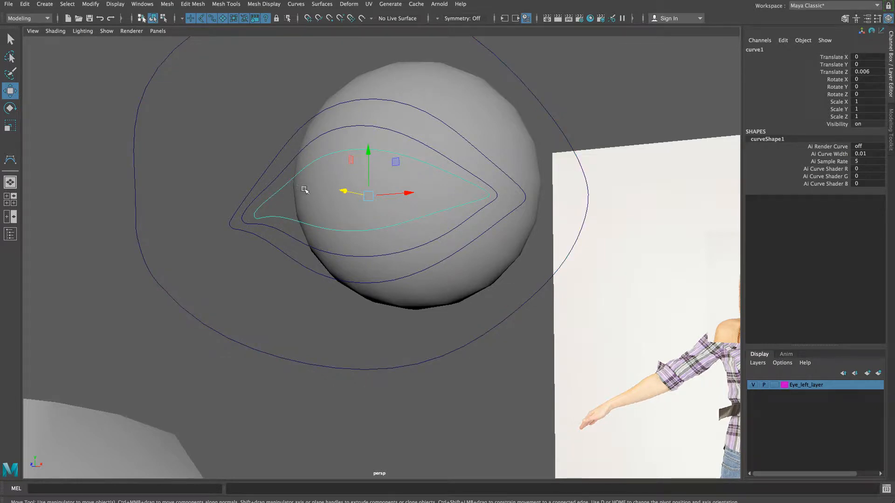
left_click(263, 183)
left_click(259, 180)
left_click(135, 169)
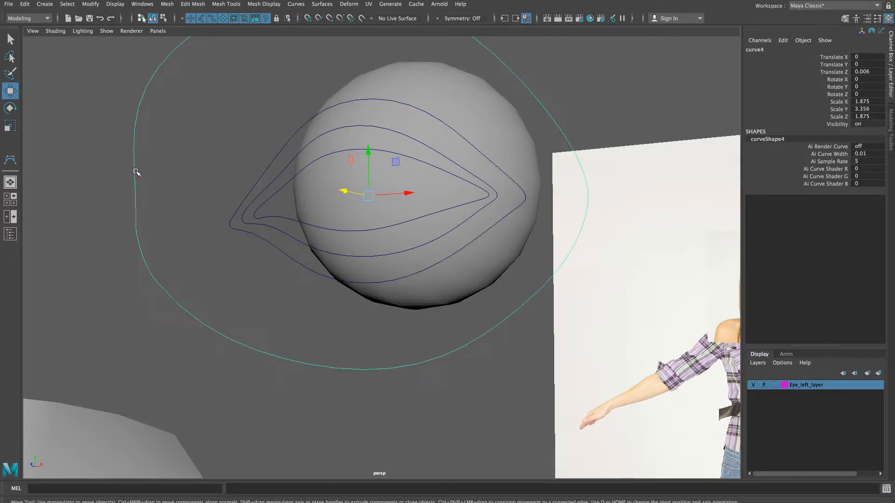
left_click_drag(191, 238, 296, 296, "alt")
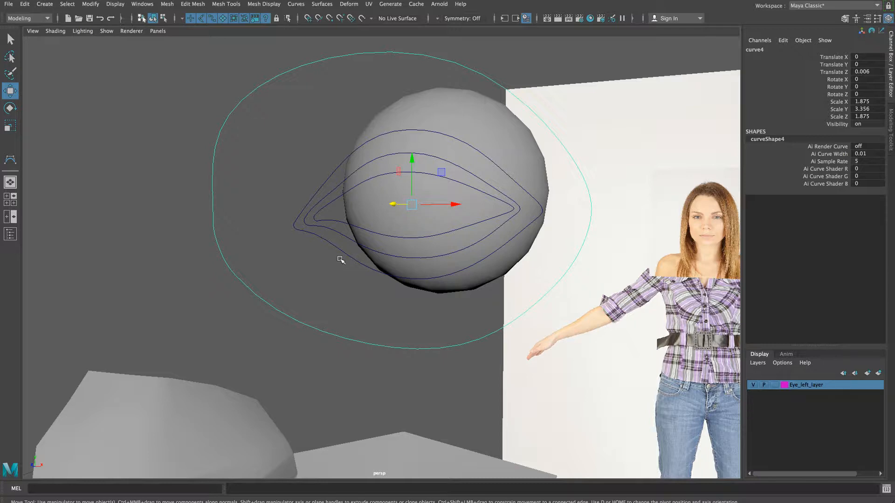
left_click_drag(378, 265, 412, 275, "alt")
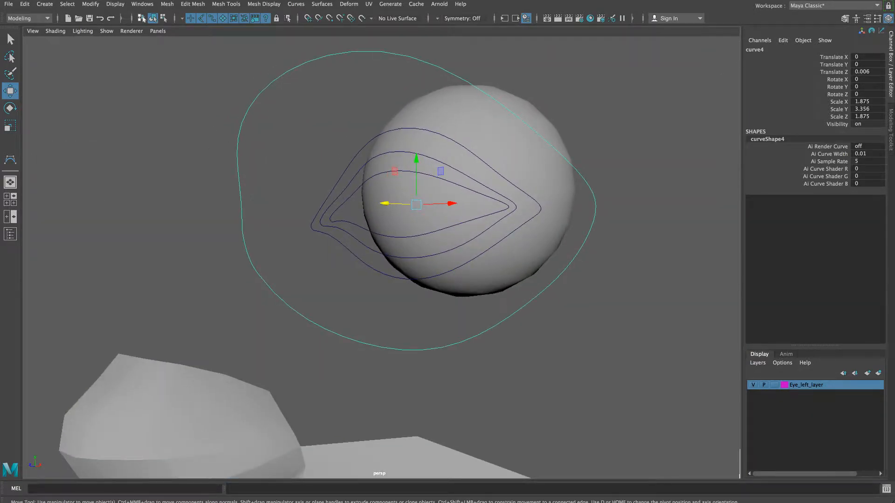
key("ctrl+s")
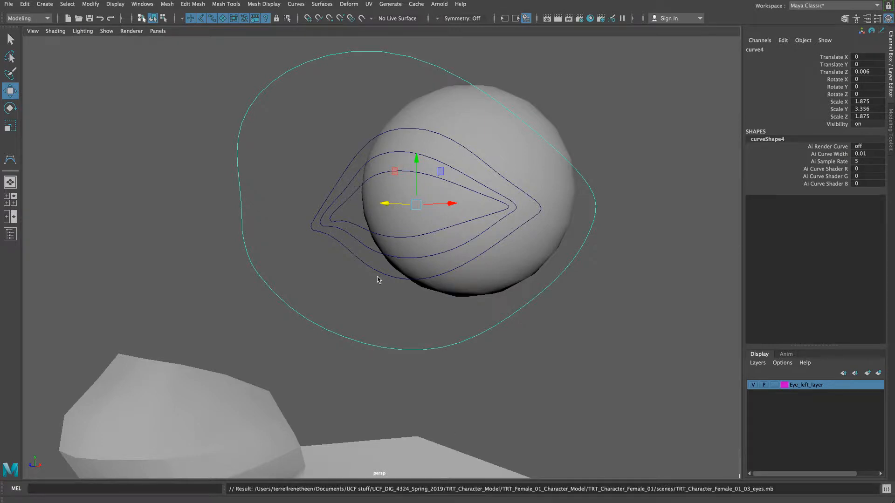
Step: Select the four eyelid curves in order from the innermost to the outermost
mouse_move(373, 285)
left_mouse_down("alt")
mouse_move(384, 285)
mouse_move(326, 290)
mouse_move(388, 287)
mouse_move(379, 286)
left_mouse_up("alt")
left_click(321, 274)
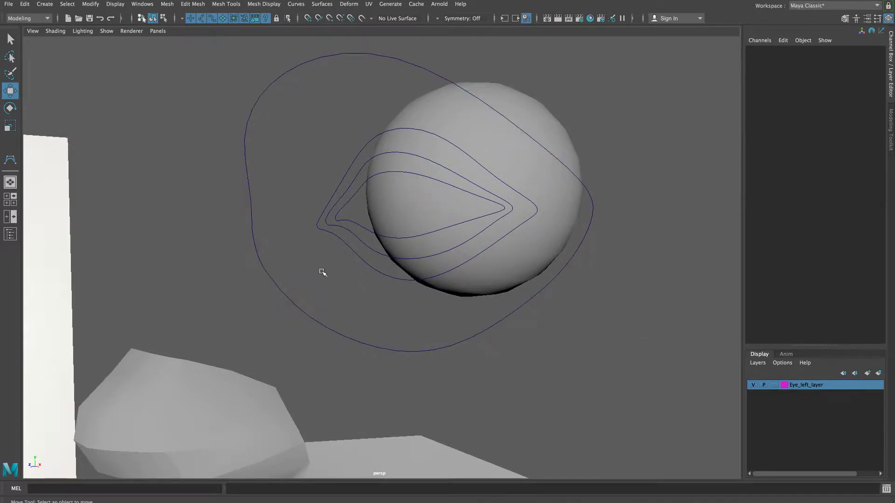
left_click(357, 195)
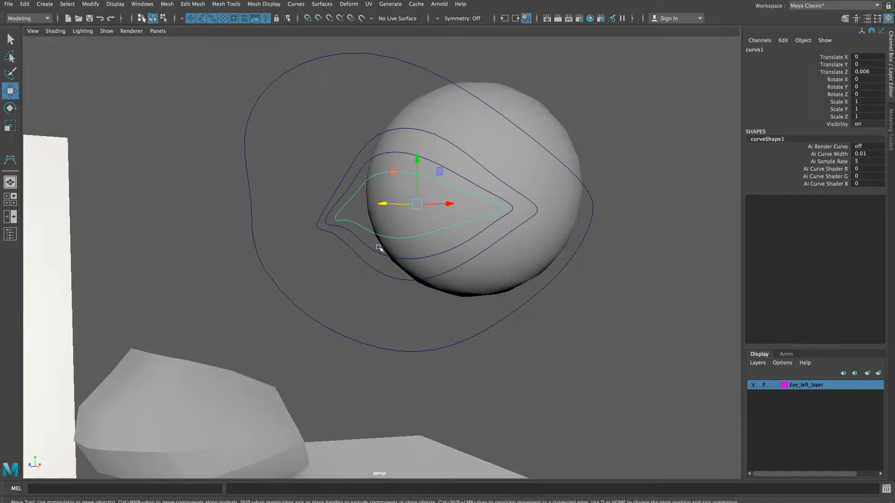
left_click(350, 187, "shift")
left_click(348, 170, "shift")
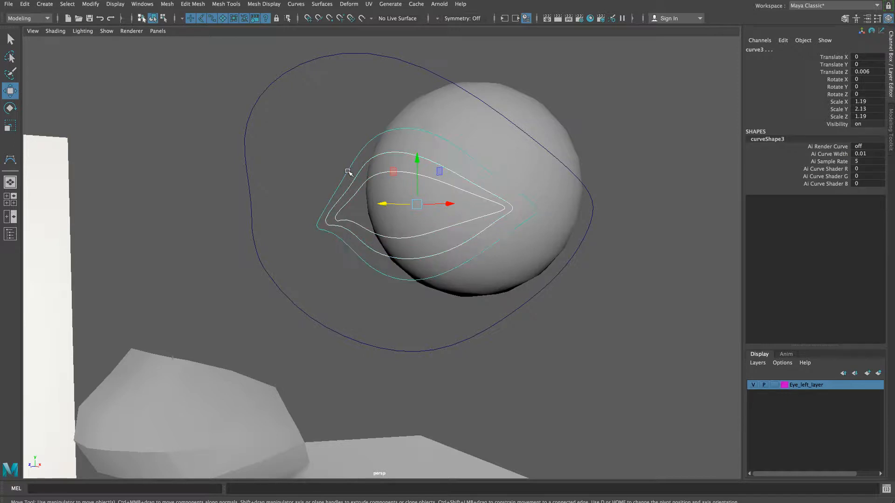
left_click(252, 113, "shift")
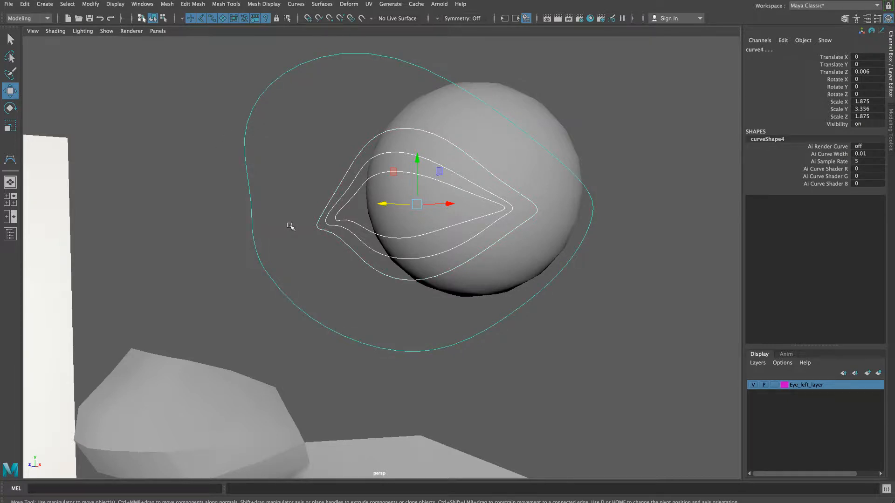
middle_click_drag(346, 164, 311, 172, "alt")
right_click_drag(312, 172, 322, 174, "alt")
mouse_move(321, 174)
left_mouse_down("alt")
mouse_move(350, 174)
mouse_move(328, 167)
left_mouse_up("alt")
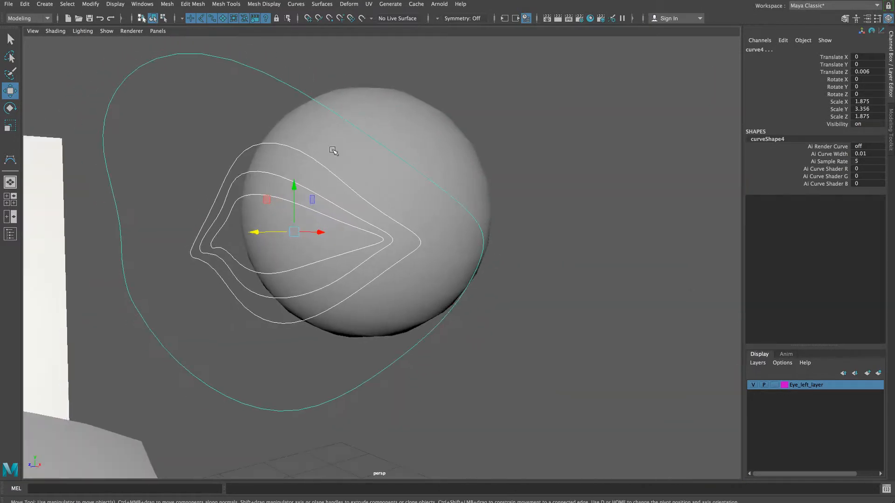
left_click_drag(299, 60, 290, 64, "alt")
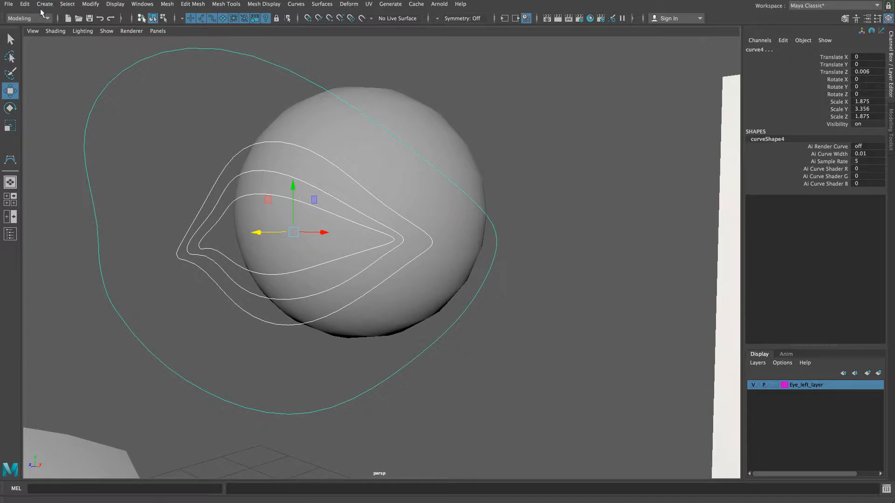
Step: Loft the selected curves into a NURBS surface, with the loft options reset to their defaults
left_click(323, 4)
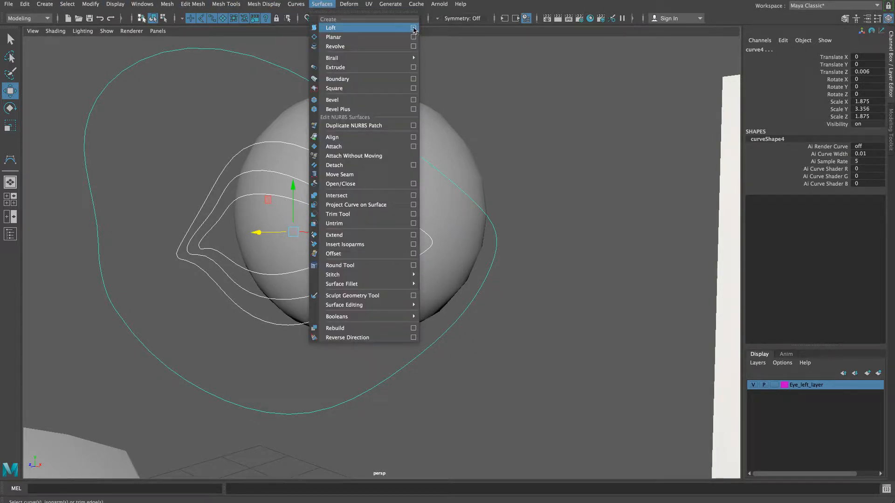
left_click(414, 29)
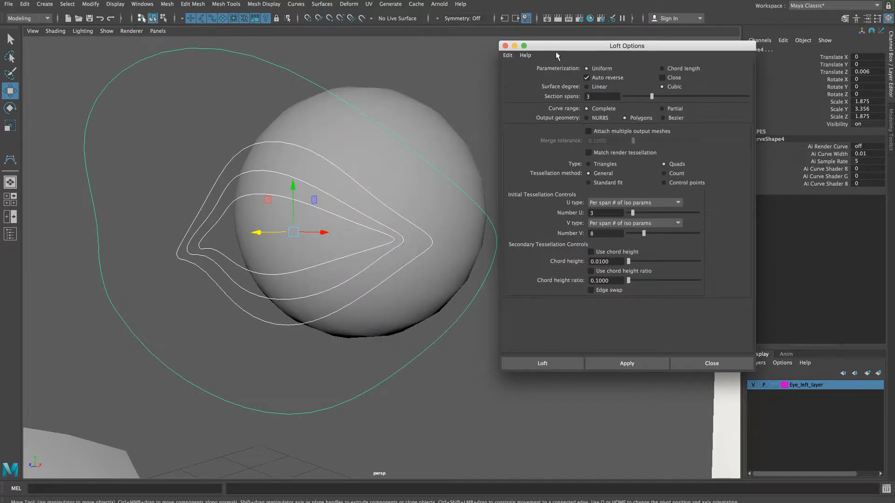
left_click_drag(559, 50, 533, 59)
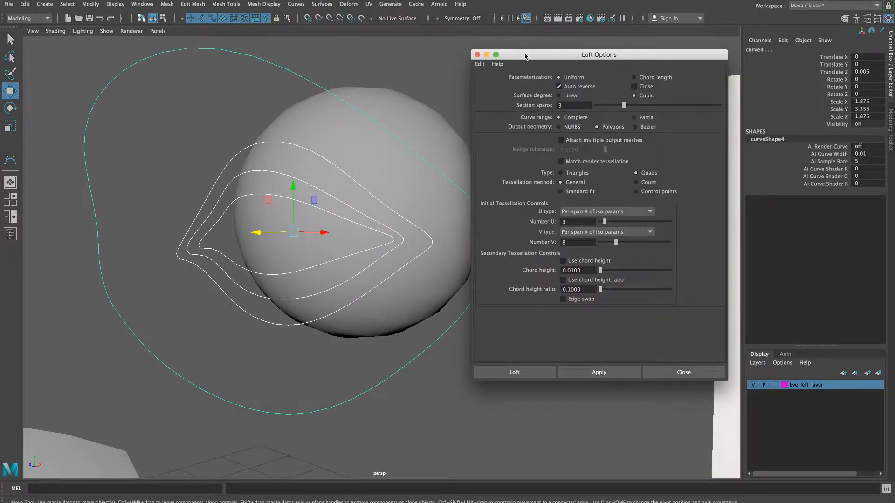
left_click_drag(525, 55, 523, 55)
left_click(479, 64)
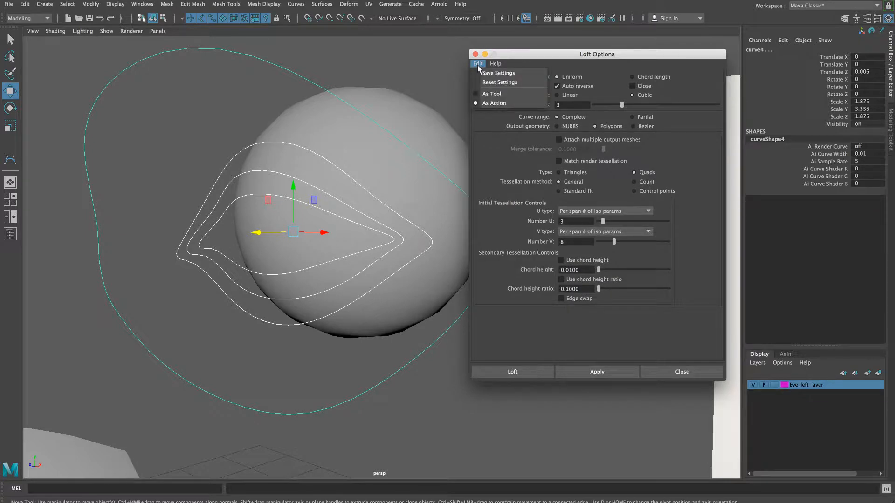
left_click(503, 83)
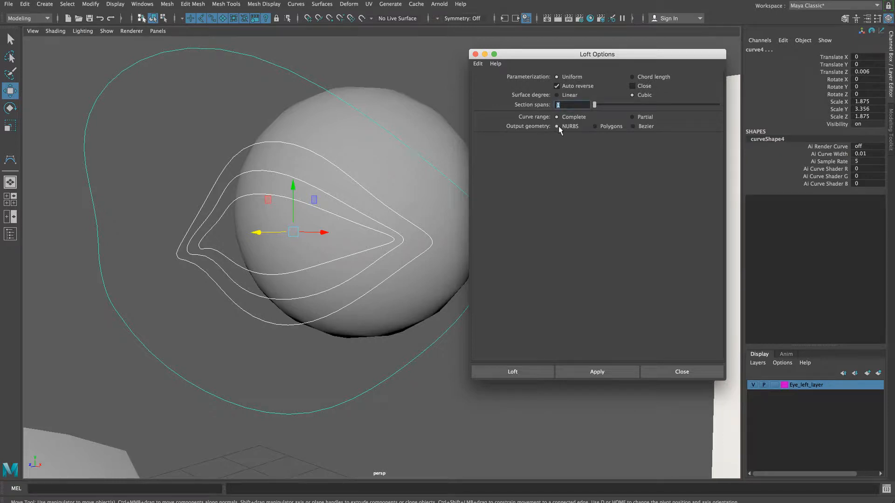
left_click(516, 372)
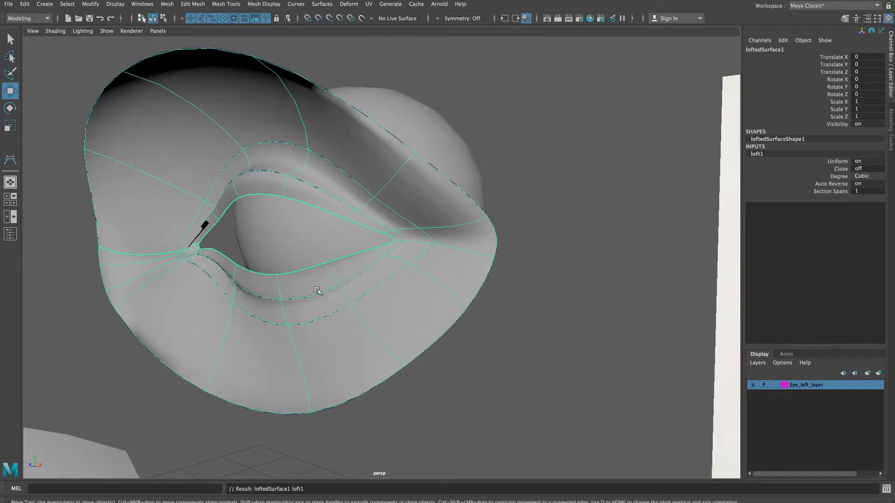
Step: Examine the lofted eyelid surface from several angles, with attention to the inner eye corner and the lid folds
mouse_move(297, 268)
left_mouse_down("alt")
mouse_move(396, 262)
mouse_move(294, 260)
mouse_move(362, 261)
mouse_move(321, 260)
mouse_move(331, 276)
mouse_move(227, 280)
mouse_move(319, 252)
mouse_move(329, 274)
mouse_move(354, 275)
mouse_move(259, 261)
mouse_move(216, 278)
mouse_move(312, 274)
mouse_move(287, 279)
left_mouse_up("alt")
left_click(266, 203)
left_click(171, 150)
left_click(280, 219)
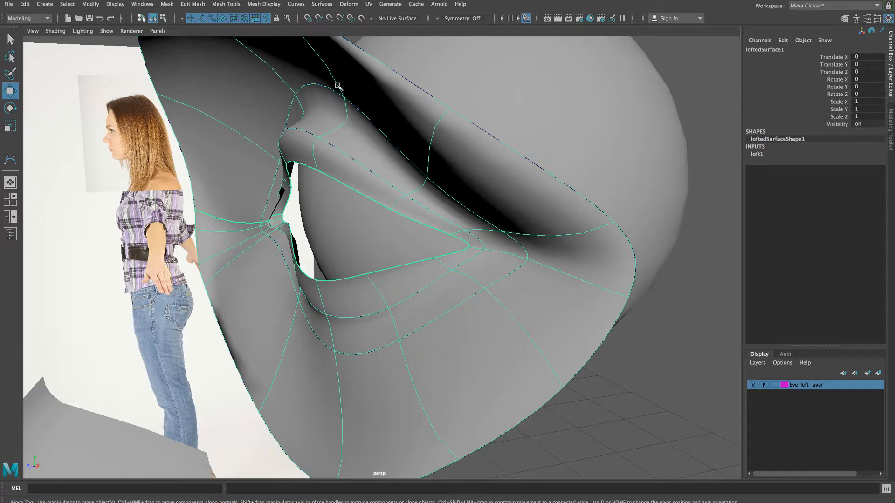
left_click_drag(344, 260, 410, 181, "alt")
middle_click_drag(411, 181, 457, 182, "alt")
right_click_drag(352, 198, 378, 197, "alt")
left_click_drag(379, 197, 357, 195, "alt")
right_click_drag(410, 199, 373, 199, "alt")
left_click_drag(403, 202, 370, 200, "alt")
mouse_move(370, 200)
right_mouse_down("alt")
mouse_move(412, 202)
mouse_move(376, 201)
right_mouse_up("alt")
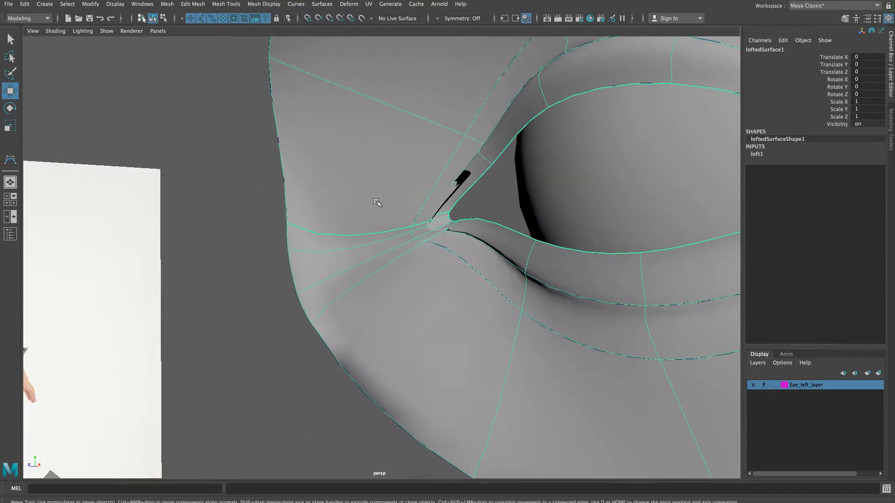
left_click_drag(466, 238, 503, 258, "alt")
right_click_drag(504, 257, 511, 250, "alt")
middle_click_drag(511, 249, 460, 260, "alt")
left_click_drag(460, 259, 480, 262, "alt")
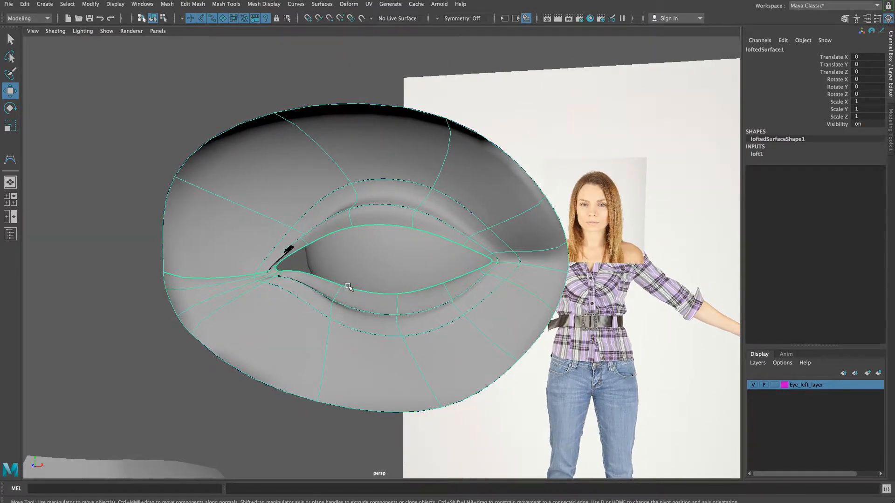
left_click_drag(375, 295, 350, 273, "alt")
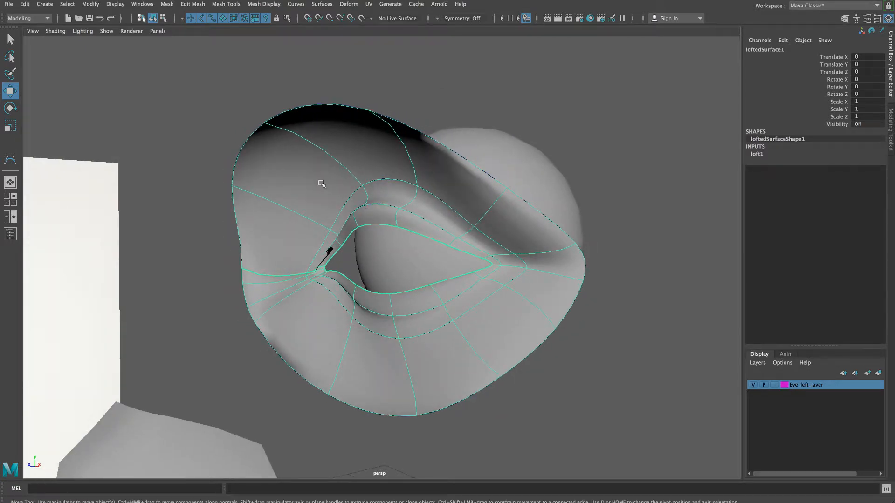
right_click_drag(309, 199, 353, 206, "alt")
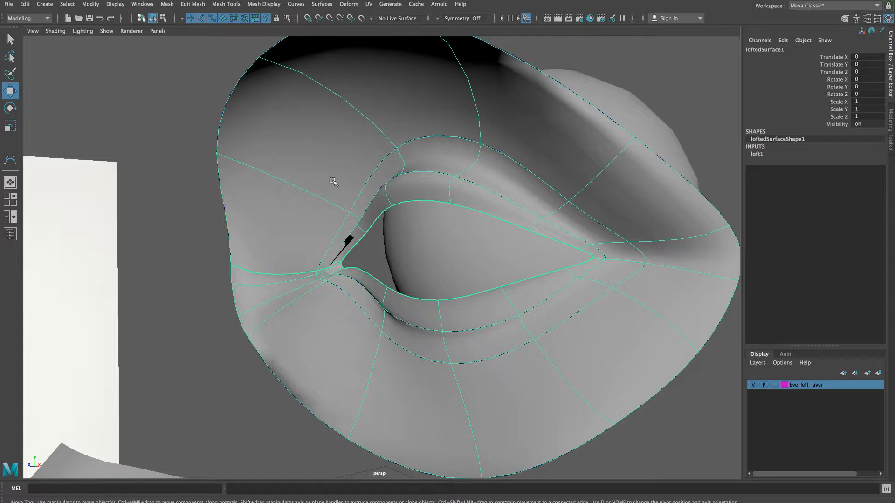
Step: Open the Outliner and identify the individual loft curves by selecting curve1, curve2 and curve4 there
left_click(143, 4)
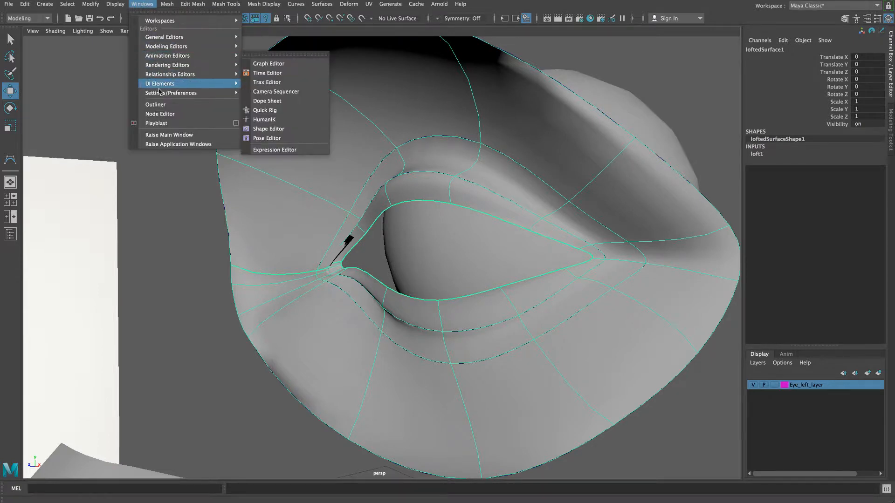
left_click(155, 104)
left_click_drag(66, 24, 128, 14)
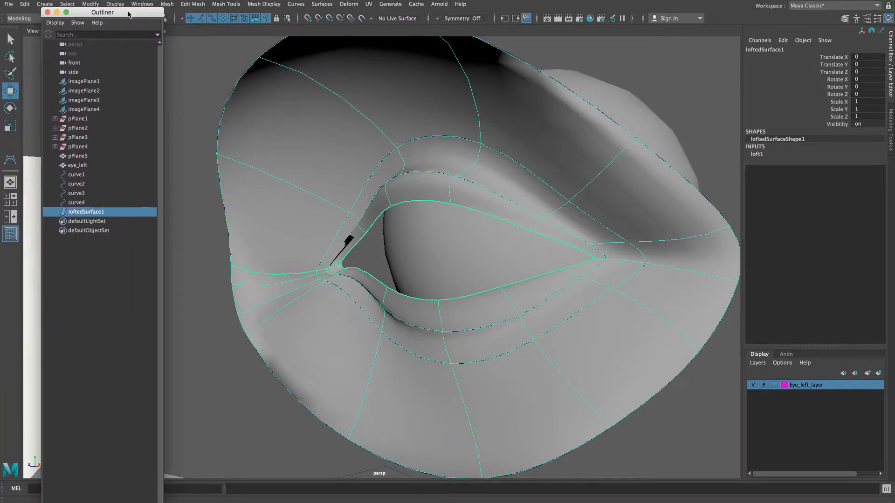
left_click(76, 174)
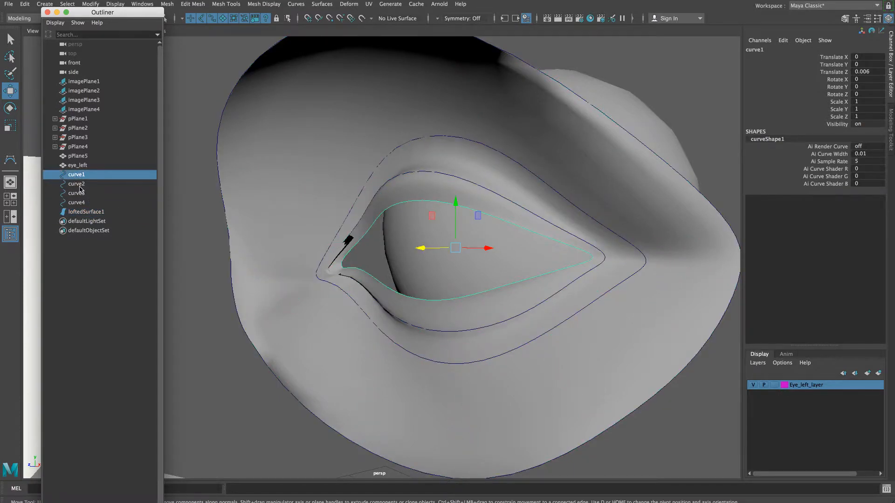
left_click(78, 184)
left_click(80, 203)
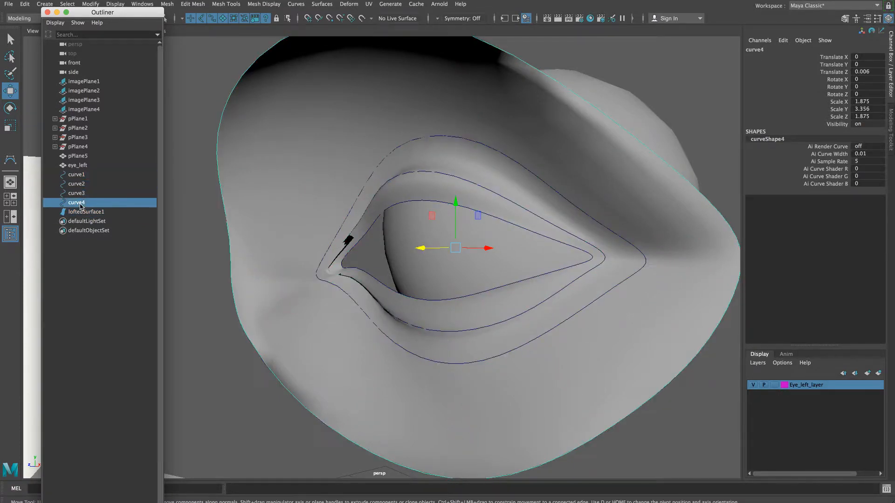
left_click(76, 175)
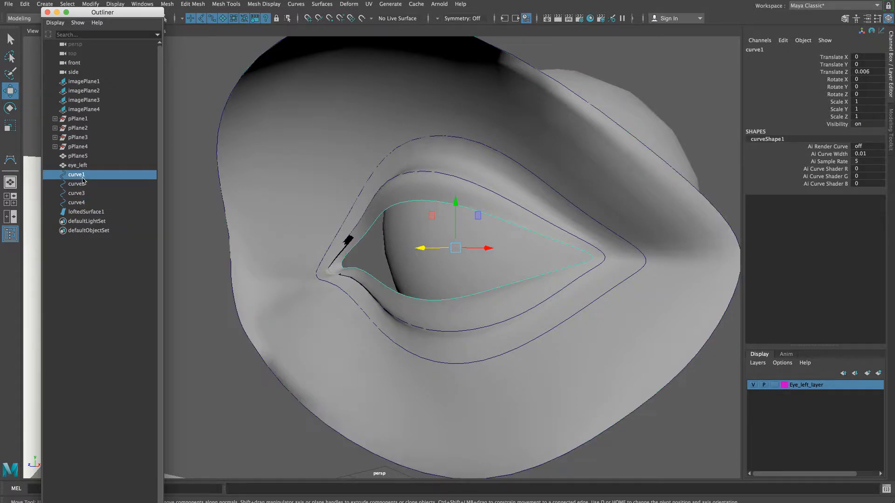
right_click(81, 180)
left_click(74, 177)
mouse_move(403, 257)
left_mouse_down("alt")
mouse_move(379, 256)
mouse_move(409, 262)
left_mouse_up("alt")
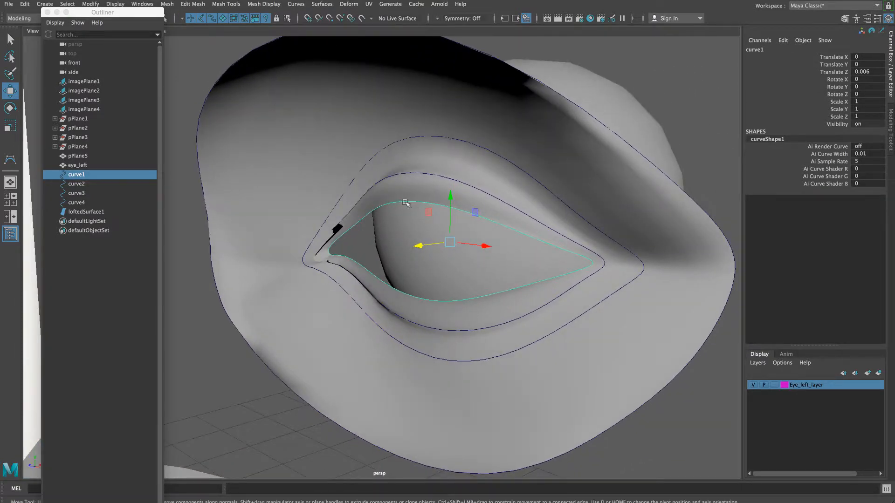
Step: Show the control vertices of curve2 and select the one at the inner eye corner
left_click(73, 189)
left_click_drag(354, 271, 419, 276, "alt")
right_click(436, 293)
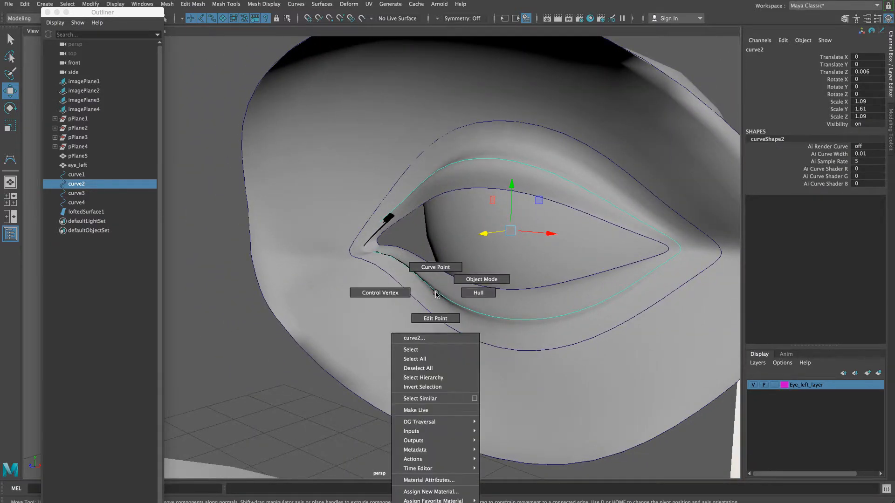
left_click(390, 295)
right_click_drag(359, 285, 394, 287, "alt")
left_click_drag(394, 287, 559, 277, "alt")
right_click_drag(424, 292, 443, 290, "alt")
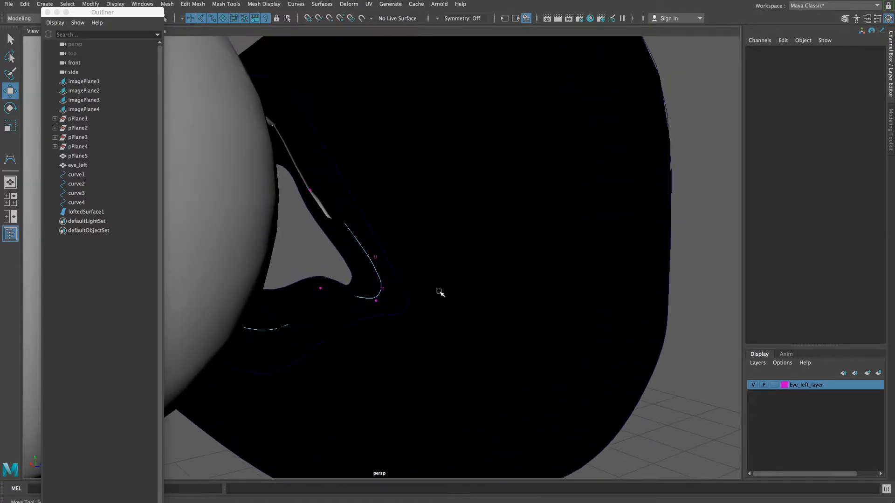
left_click(382, 291)
Step: Try repositioning curve2's inner-corner control vertex against the lofted surface, and undo the last move along Y
left_click_drag(389, 309, 264, 301, "alt")
left_click_drag(345, 264, 345, 286)
right_click_drag(346, 285, 374, 284, "alt")
left_click_drag(374, 284, 448, 276, "alt")
left_click_drag(254, 297, 310, 296)
middle_click_drag(310, 295, 337, 294, "alt")
left_click_drag(337, 293, 406, 307, "alt")
middle_click_drag(406, 307, 384, 298, "alt")
mouse_move(400, 202)
left_mouse_down()
mouse_move(401, 161)
mouse_move(401, 198)
left_mouse_up()
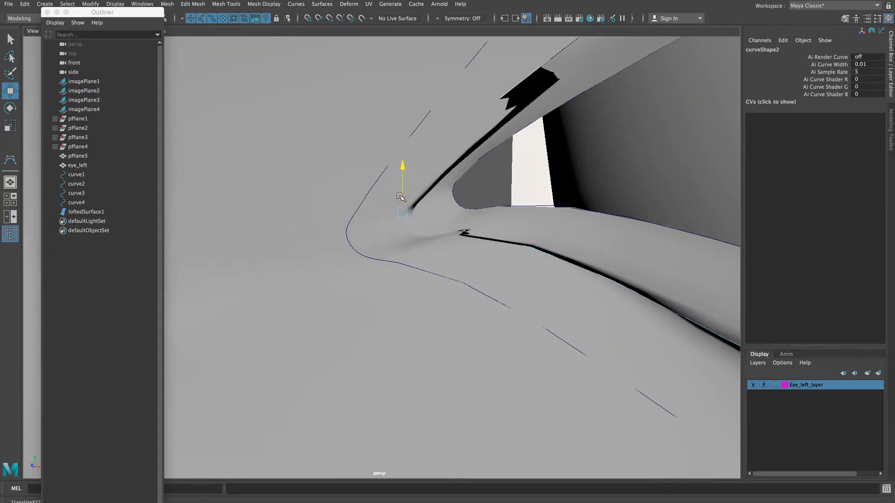
key("z")
Step: Adjust the height of curve2's inner-corner control vertex along Y to clean up the fold in the lofted surface
mouse_move(437, 233)
left_mouse_down("alt")
mouse_move(425, 243)
mouse_move(450, 229)
left_mouse_up("alt")
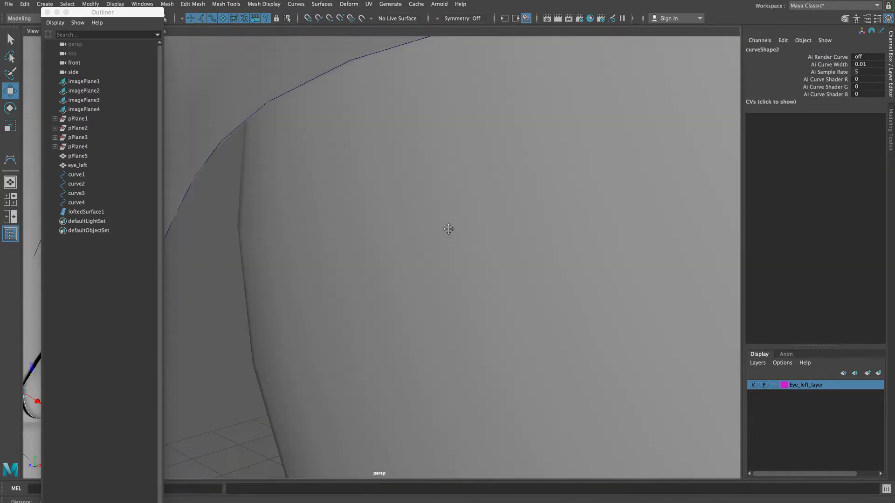
middle_click_drag(450, 230, 462, 226, "alt")
left_click_drag(462, 226, 438, 225, "alt")
left_click_drag(476, 266, 405, 277, "alt")
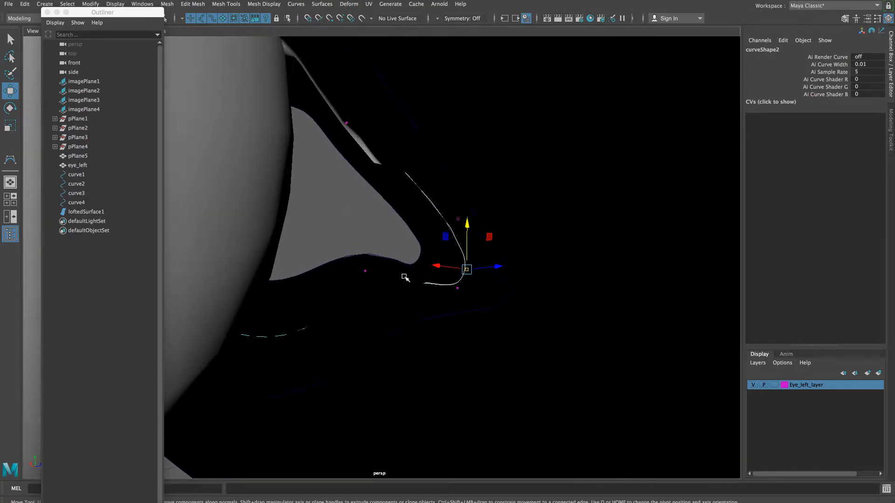
left_click_drag(458, 219, 660, 263, "alt")
left_click_drag(341, 187, 373, 215)
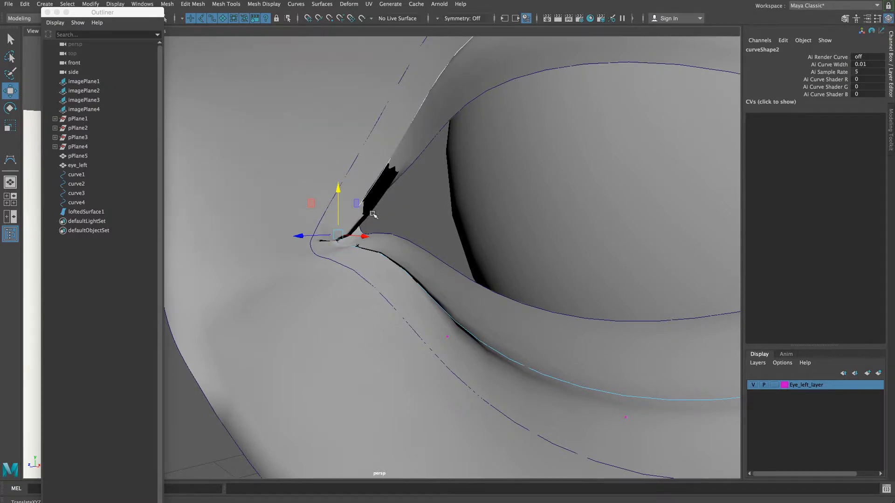
scroll(372, 215, "down", 5)
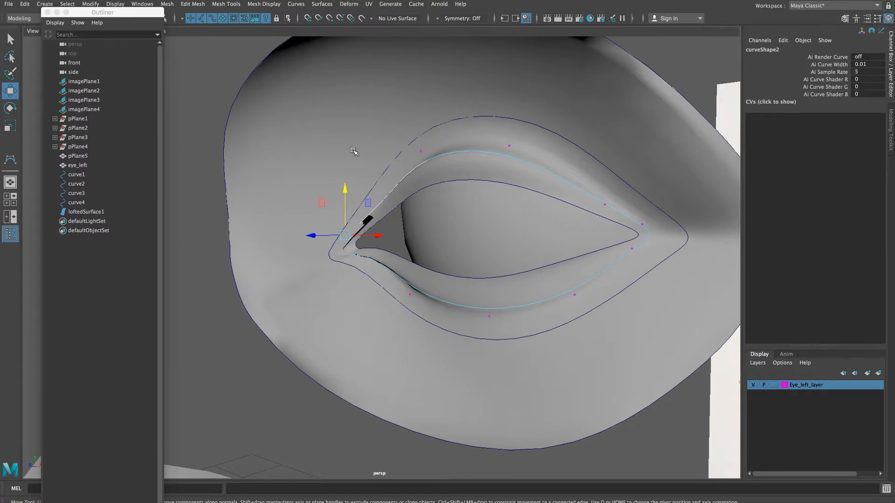
Step: Select the lofted eyelid surface and show its control vertices around the inner eye corner
left_click(350, 150)
right_click(329, 134)
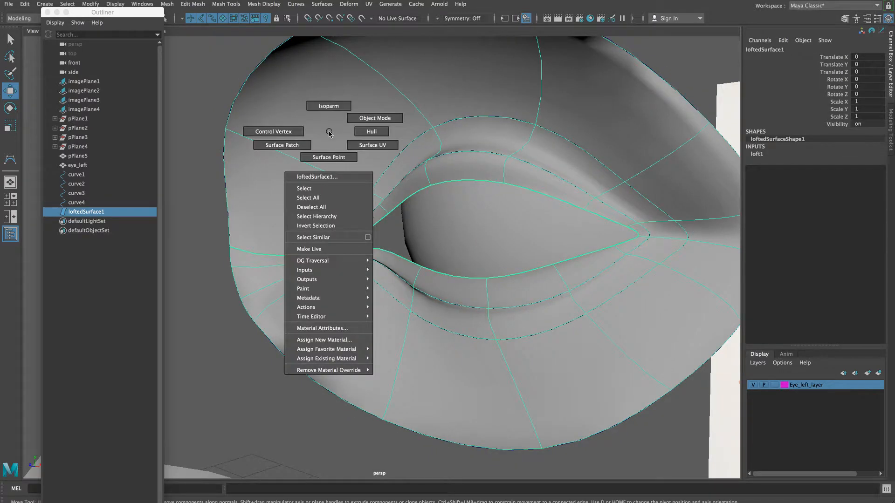
right_click(326, 129)
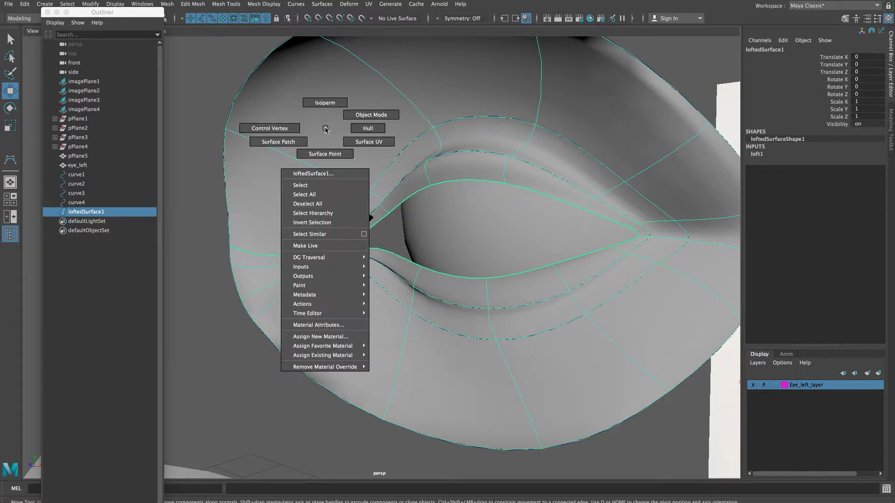
left_click(266, 131)
scroll(306, 266, "up", 10)
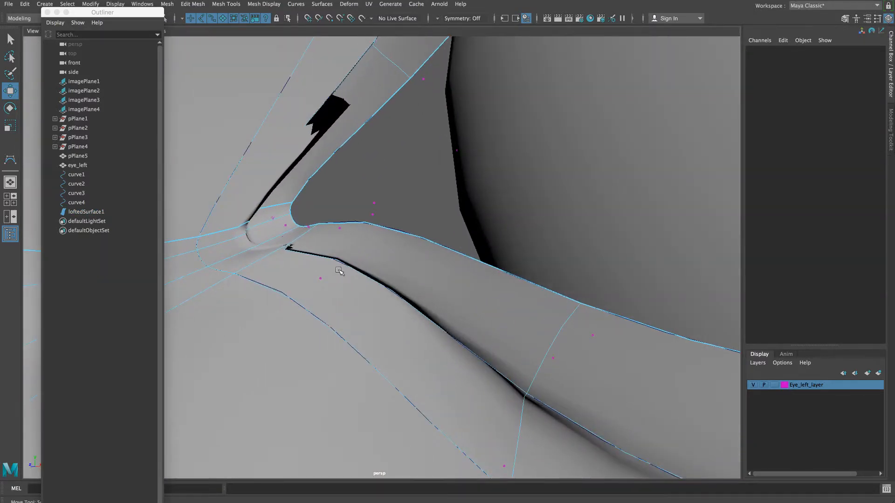
Step: Select the lofted surface's control vertex on the upper lid near the inner eye corner and lower it along Y
mouse_move(340, 271)
left_mouse_down("alt")
mouse_move(357, 268)
mouse_move(334, 271)
left_mouse_up("alt")
middle_click_drag(462, 229, 347, 250, "alt")
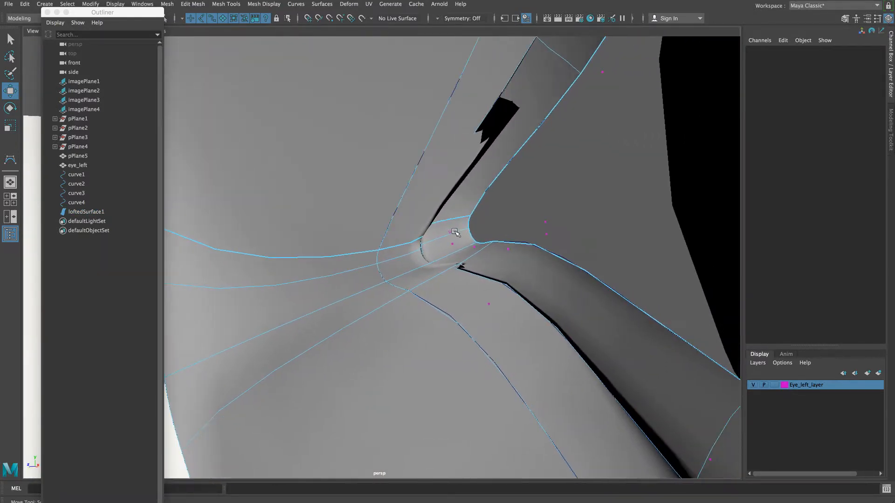
left_click_drag(501, 260, 458, 257, "alt")
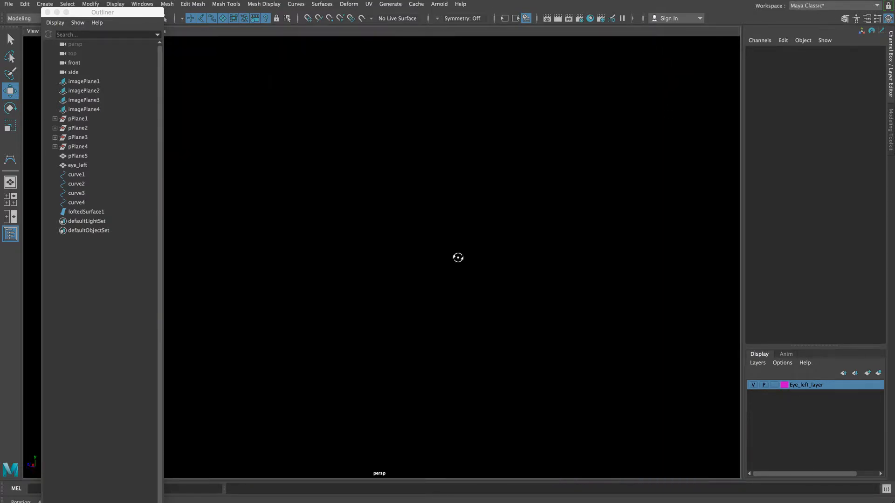
left_click_drag(396, 263, 335, 263, "alt")
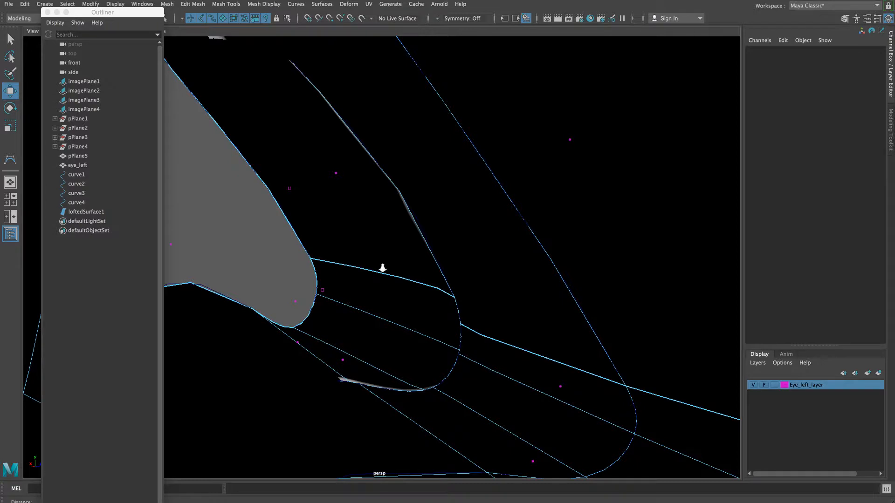
scroll(382, 268, "down", 4)
mouse_move(394, 284)
left_mouse_down("alt")
mouse_move(389, 274)
mouse_move(415, 285)
mouse_move(421, 278)
mouse_move(408, 279)
left_mouse_up("alt")
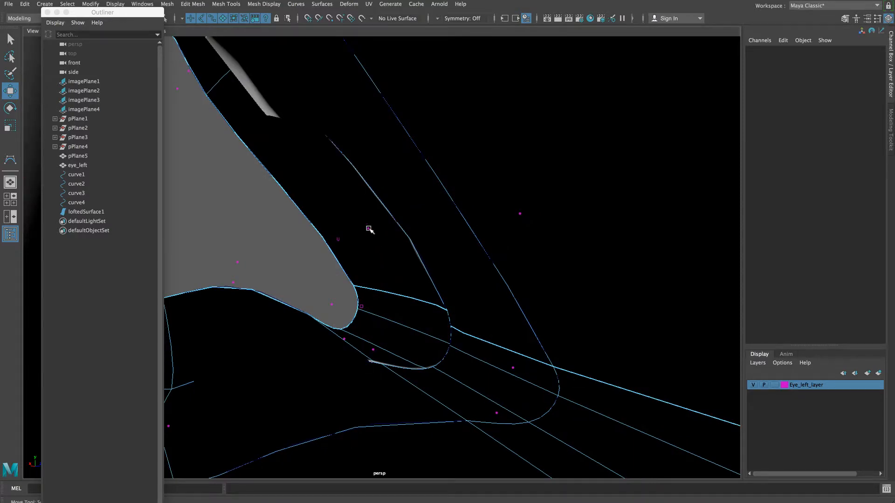
left_click(368, 228)
mouse_move(452, 300)
left_mouse_down("alt")
mouse_move(429, 300)
mouse_move(441, 299)
left_mouse_up("alt")
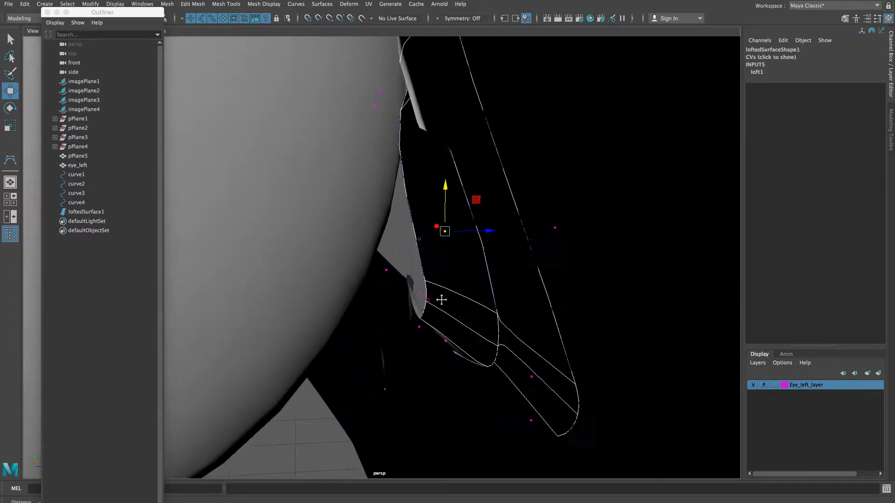
middle_click_drag(442, 300, 498, 304, "alt")
left_click_drag(498, 303, 458, 302, "alt")
right_click_drag(458, 302, 402, 298, "alt")
middle_click_drag(401, 298, 410, 295, "alt")
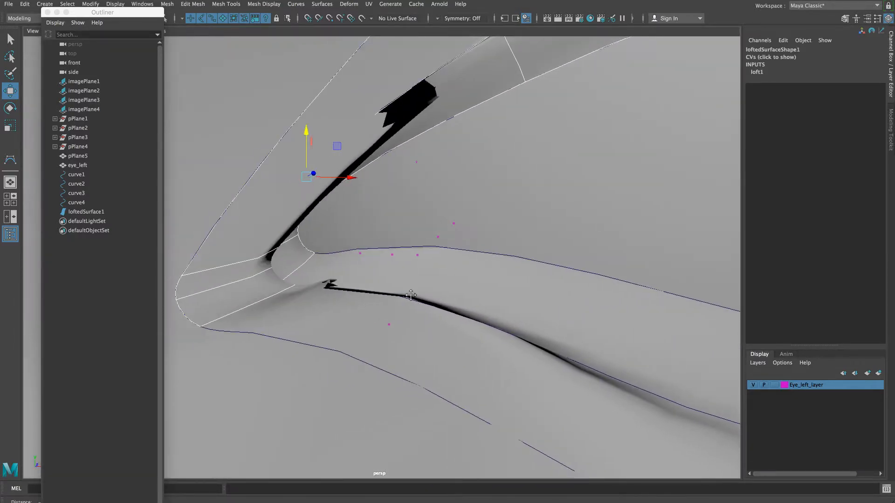
left_click_drag(410, 295, 380, 296, "alt")
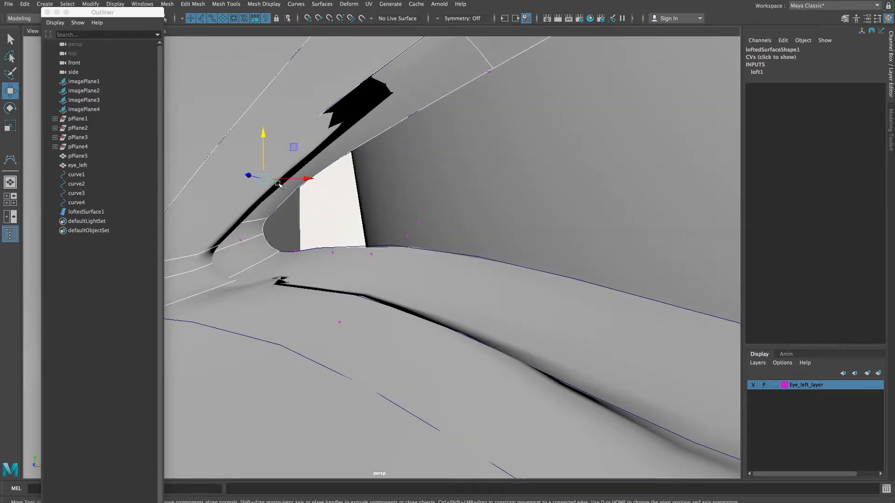
left_click_drag(264, 162, 287, 194)
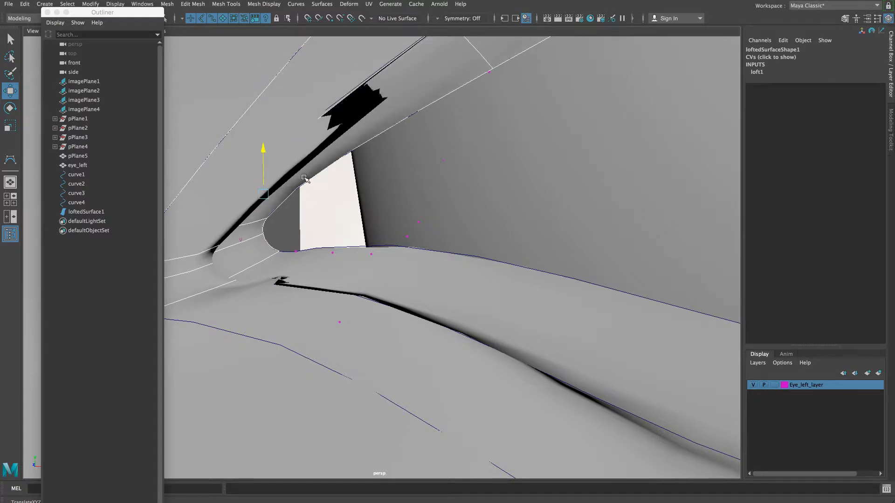
Step: Close the Outliner and examine the folds of the eyelid surface around the inner corner from several angles
left_click_drag(303, 175, 529, 278, "alt")
scroll(418, 236, "down", 3)
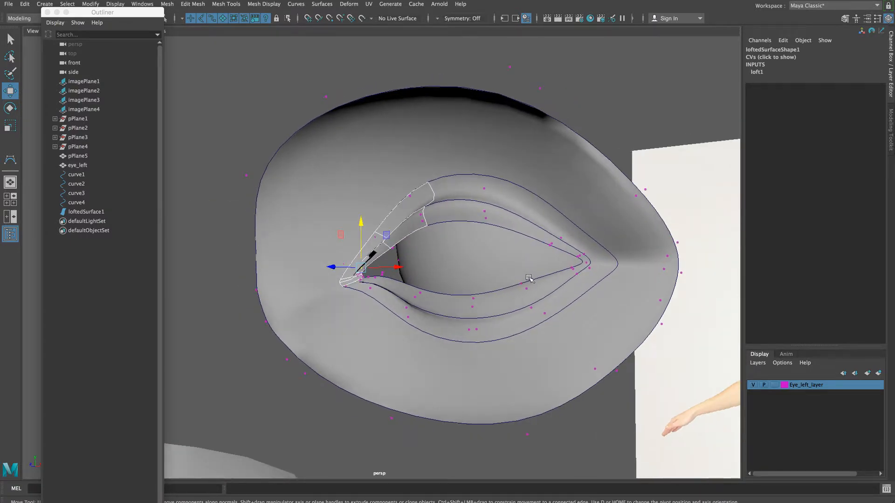
left_click(48, 12)
left_click_drag(401, 280, 602, 290, "alt")
right_click_drag(422, 289, 470, 296, "alt")
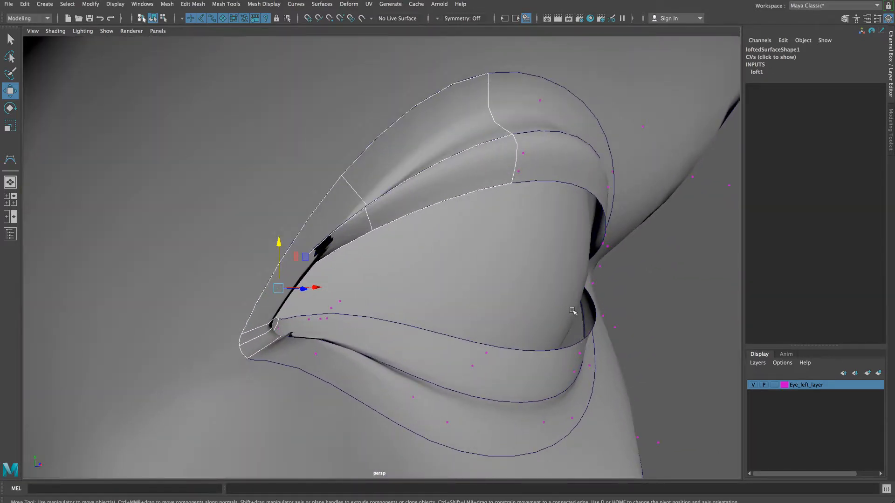
left_click_drag(572, 314, 467, 279, "alt")
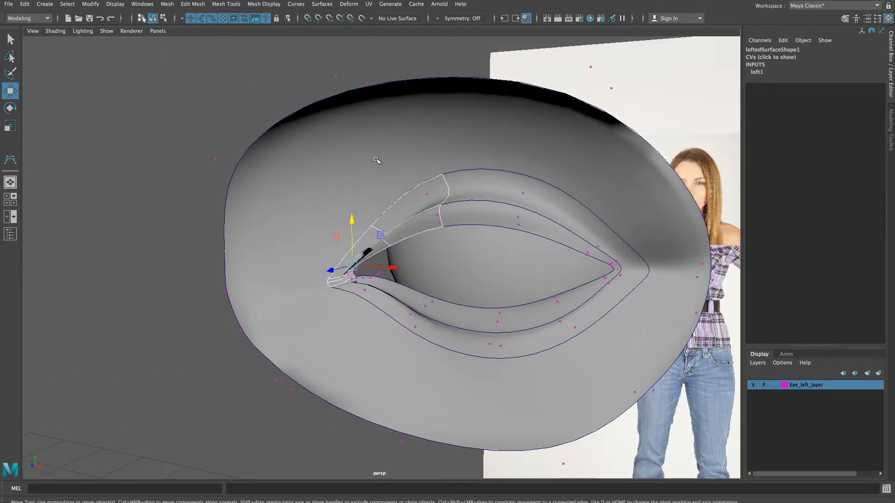
Step: Return the lofted surface to object mode and open an enlarged options window for converting NURBS to polygons
left_click(378, 161)
right_click_drag(389, 160, 432, 144)
left_click_drag(376, 176, 430, 203, "alt")
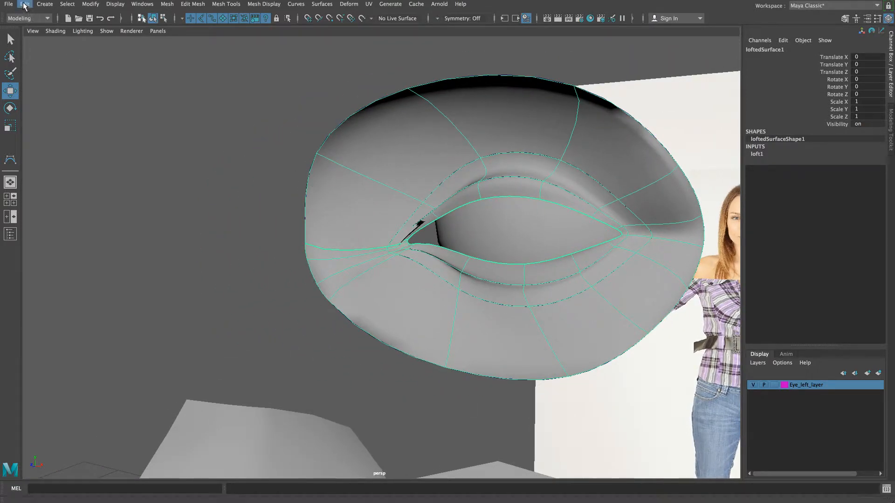
left_click(92, 4)
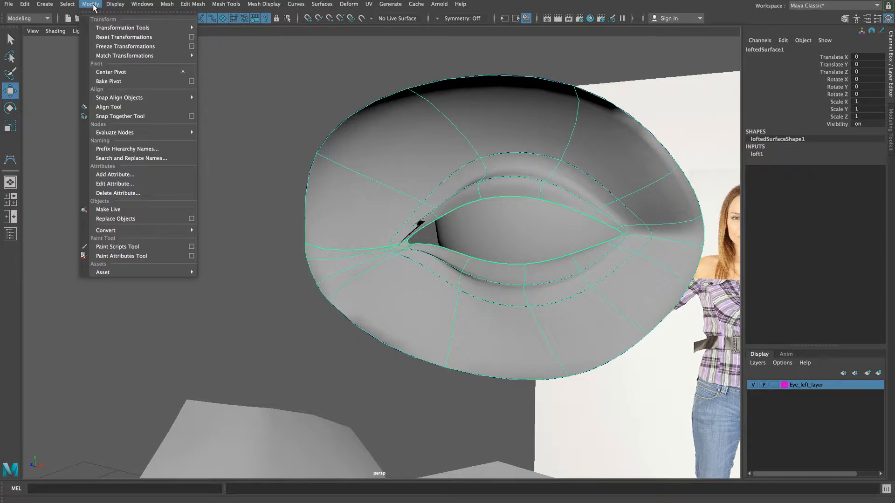
mouse_move(124, 232)
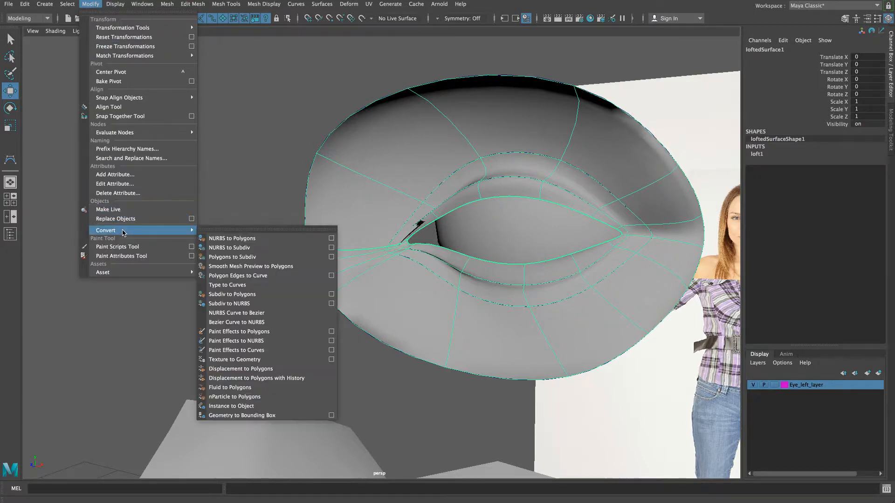
left_click(331, 239)
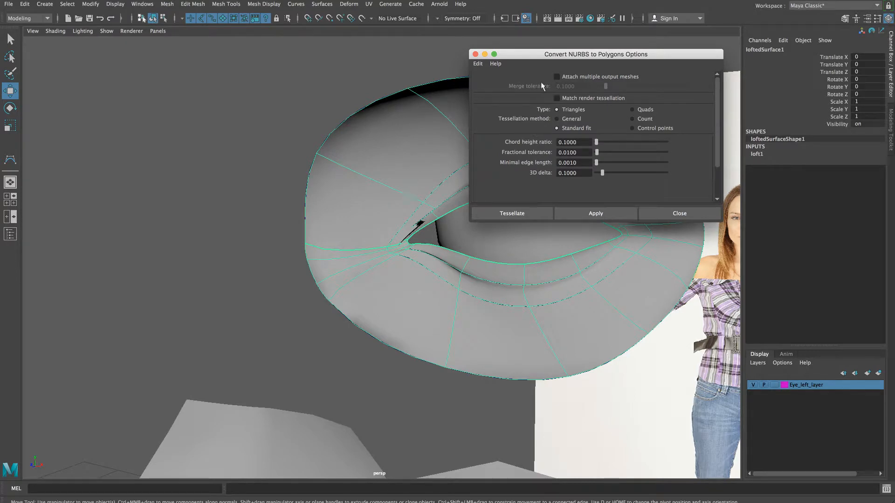
left_click_drag(564, 58, 166, 79)
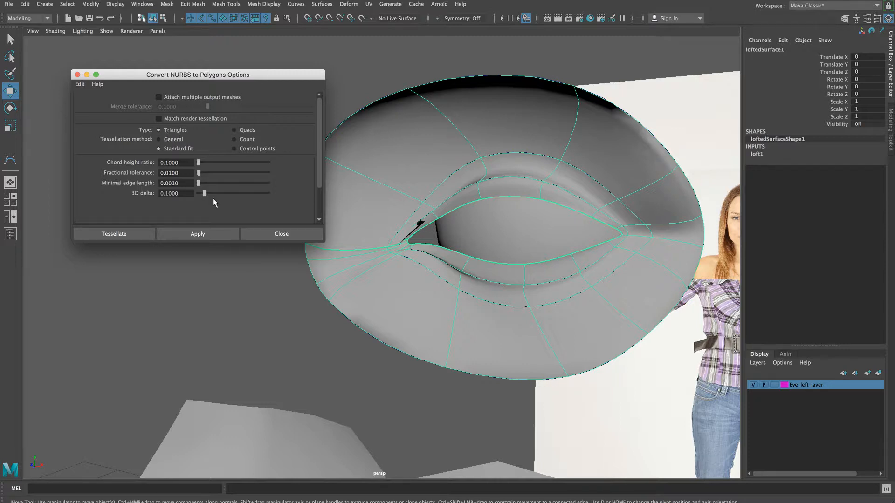
left_click_drag(325, 244, 334, 359)
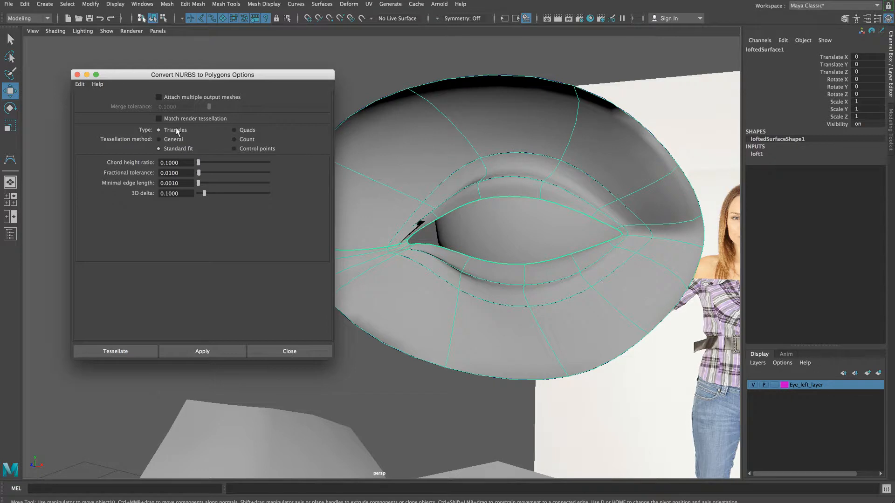
Step: Convert the lofted surface to quads with General tessellation, U and V types Per span # of iso params, and both numbers at 1
left_click(235, 131)
left_click(158, 139)
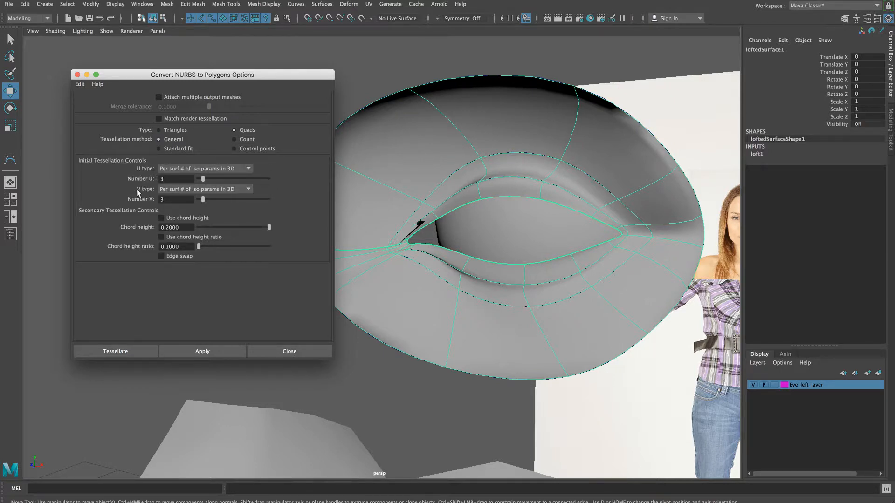
left_click(178, 169)
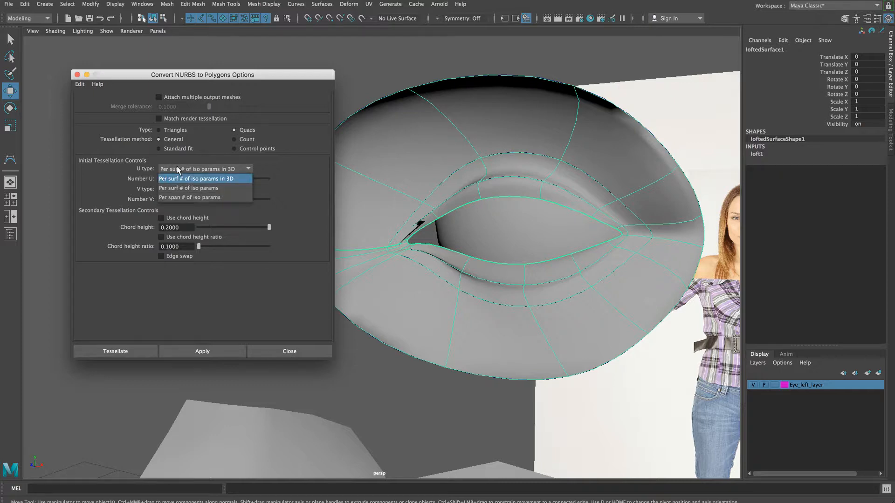
left_click(207, 198)
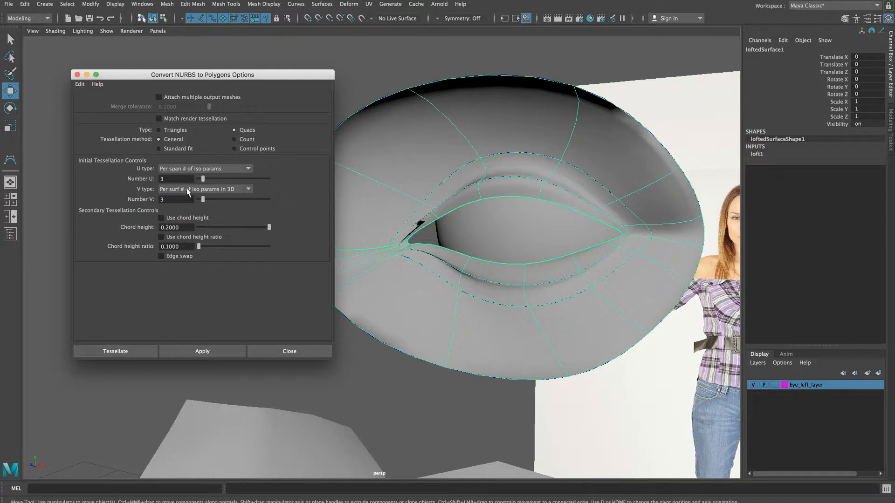
left_click(186, 190)
left_click(186, 217)
left_click(161, 179)
left_click(116, 352)
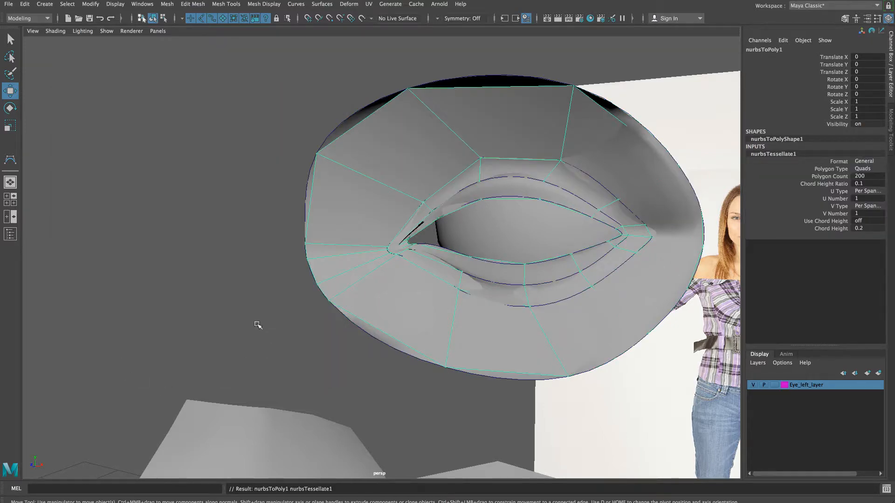
Step: Examine the converted polygon eyelid mesh against the NURBS surface, especially around the inner eye corner
left_click_drag(390, 353, 462, 320, "alt")
right_click_drag(327, 303, 388, 302, "alt")
left_click_drag(478, 303, 460, 309, "alt")
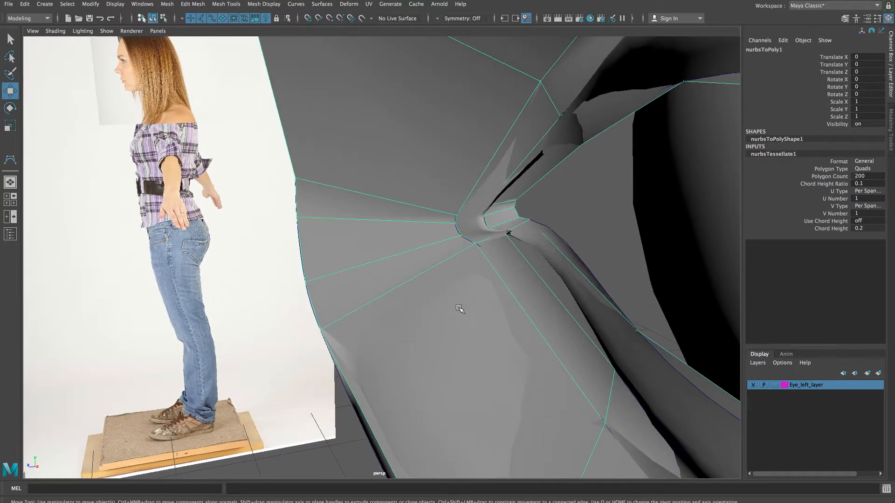
left_click_drag(520, 196, 586, 218, "alt")
right_click_drag(585, 218, 531, 207, "alt")
left_click_drag(527, 209, 549, 213, "alt")
Step: Create a new display layer named Nurbs_eye_lid and give it a yellow color
left_click(513, 149)
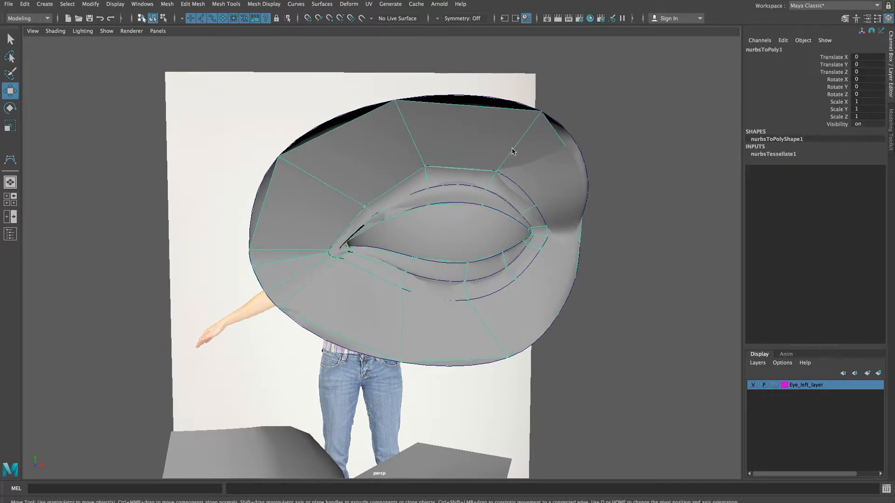
left_click(574, 146)
left_click_drag(571, 191, 531, 261, "alt")
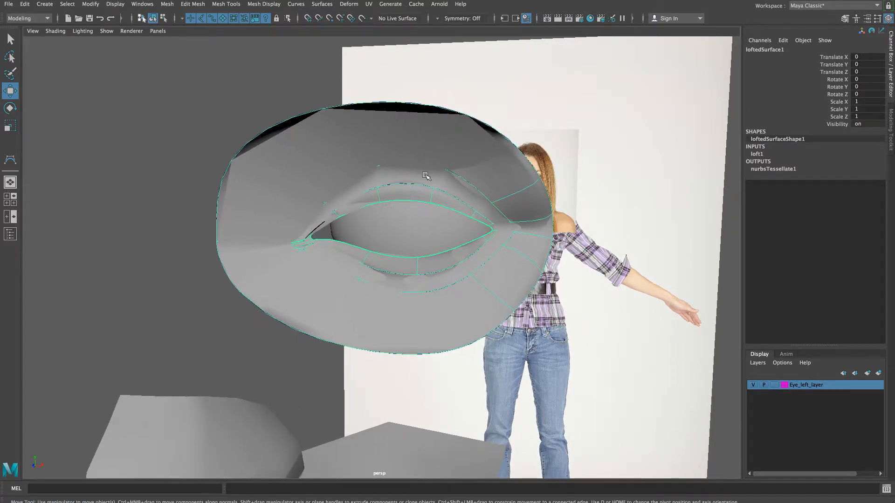
left_click(250, 137)
left_click(257, 139)
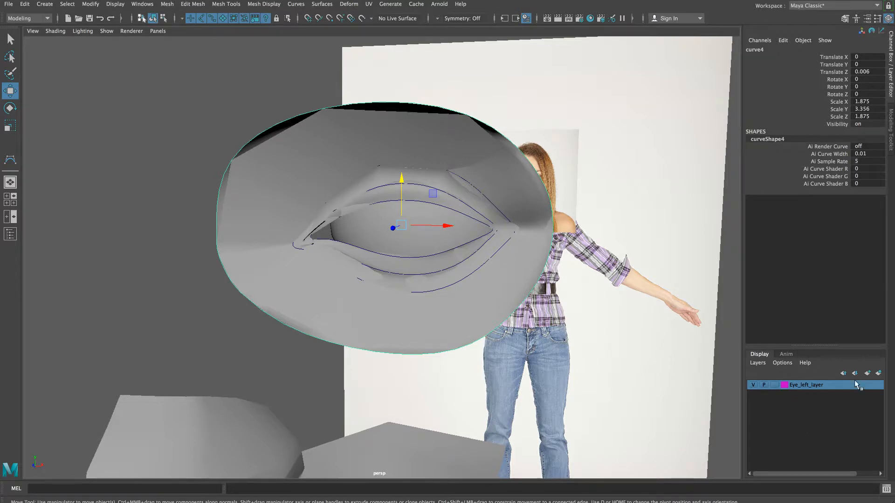
left_click(868, 374)
double_click(797, 385)
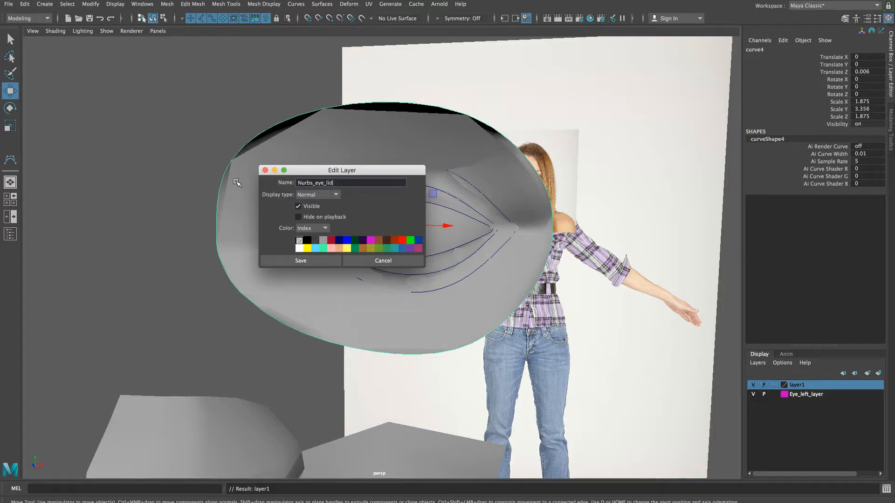
left_click(308, 248)
left_click(300, 261)
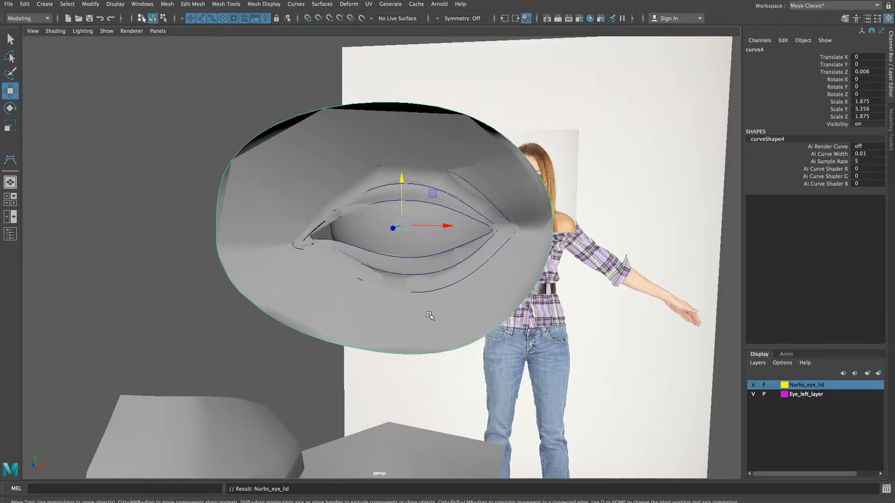
Step: Add the lofted NURBS surface to the Nurbs_eye_lid layer and hide that layer
left_click_drag(439, 304, 474, 303, "alt")
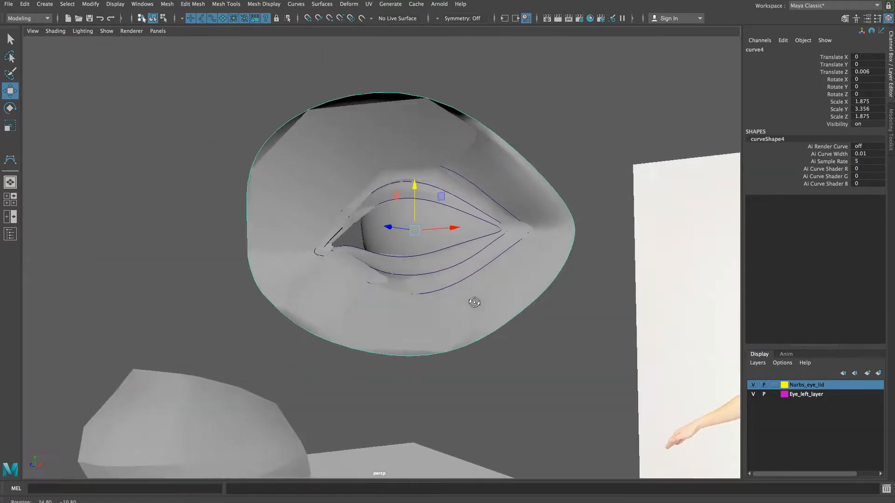
left_click(361, 101)
left_click_drag(382, 158, 425, 287, "alt")
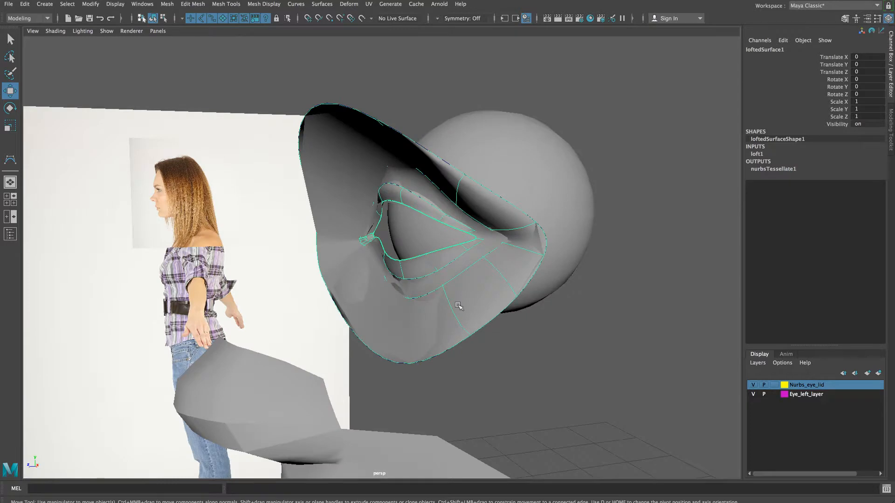
right_click(805, 387)
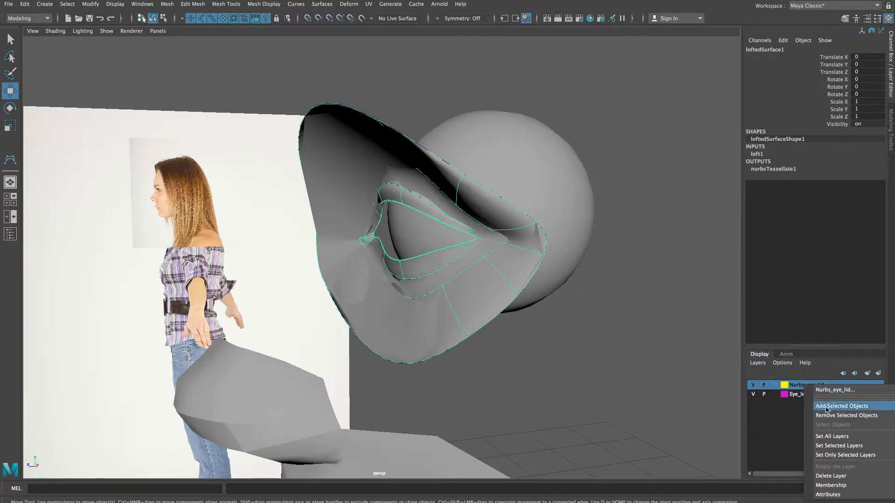
left_click(805, 404)
left_click(754, 385)
Step: Select the polygon eyelid mesh, examine its edge flow from close up and from several angles, and deselect it
left_click_drag(480, 298, 504, 299, "alt")
left_click(323, 190)
right_click_drag(305, 261, 354, 256, "alt")
middle_click_drag(330, 201, 353, 236, "alt")
left_click_drag(353, 235, 464, 274, "alt")
mouse_move(463, 273)
right_mouse_down("alt")
mouse_move(416, 264)
mouse_move(471, 265)
mouse_move(450, 266)
right_mouse_up("alt")
left_click_drag(450, 266, 413, 262, "alt")
right_click_drag(431, 264, 381, 252, "alt")
left_click_drag(390, 219, 342, 242, "alt")
right_click_drag(365, 250, 303, 240, "alt")
mouse_move(353, 240)
left_mouse_down("alt")
mouse_move(377, 222)
mouse_move(352, 226)
left_mouse_up("alt")
right_click_drag(352, 226, 440, 222, "alt")
middle_click_drag(431, 199, 434, 267, "alt")
mouse_move(441, 245)
left_mouse_down("alt")
mouse_move(335, 247)
mouse_move(433, 242)
left_mouse_up("alt")
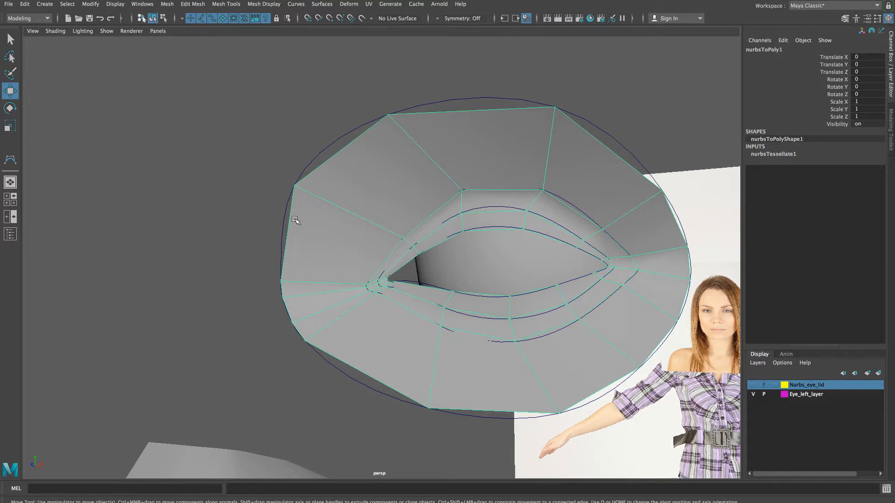
left_click(282, 222)
mouse_move(520, 248)
left_mouse_down("alt")
mouse_move(501, 259)
mouse_move(515, 253)
left_mouse_up("alt")
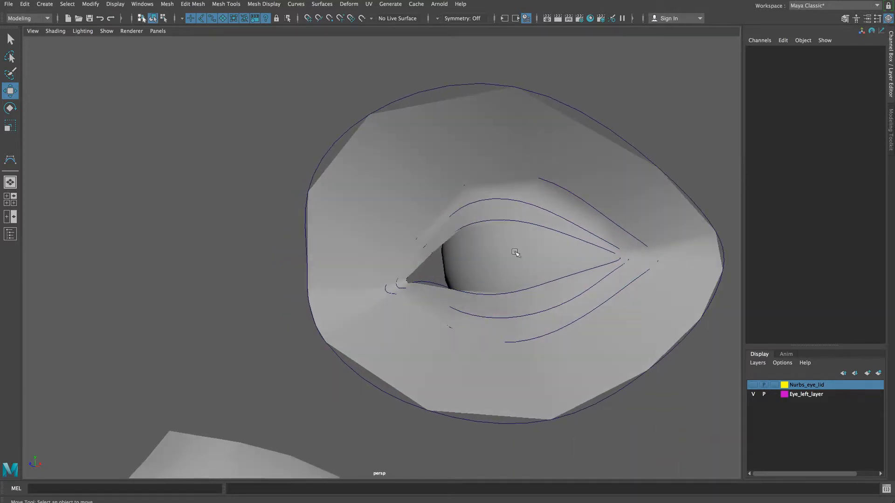
Step: Select the curves around the left eye, including the outermost one, and add them to the Nurbs_eye_lid layer
left_click(530, 223)
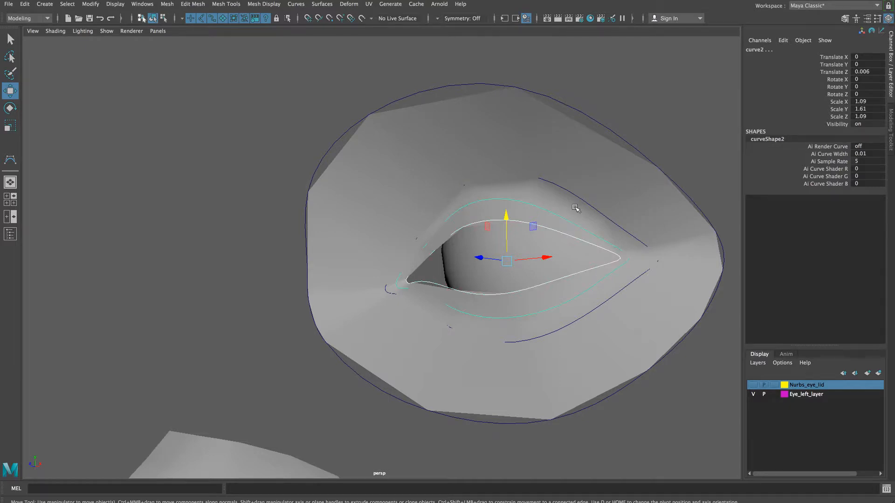
left_click(606, 128)
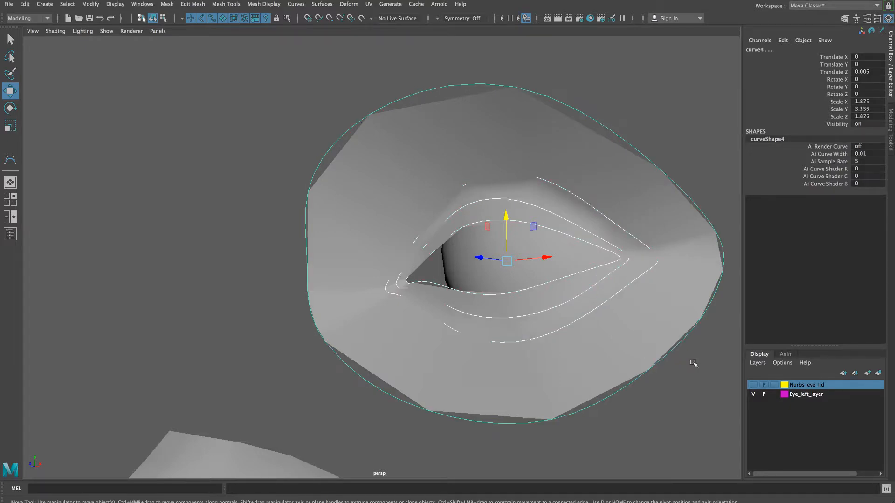
right_click(808, 386)
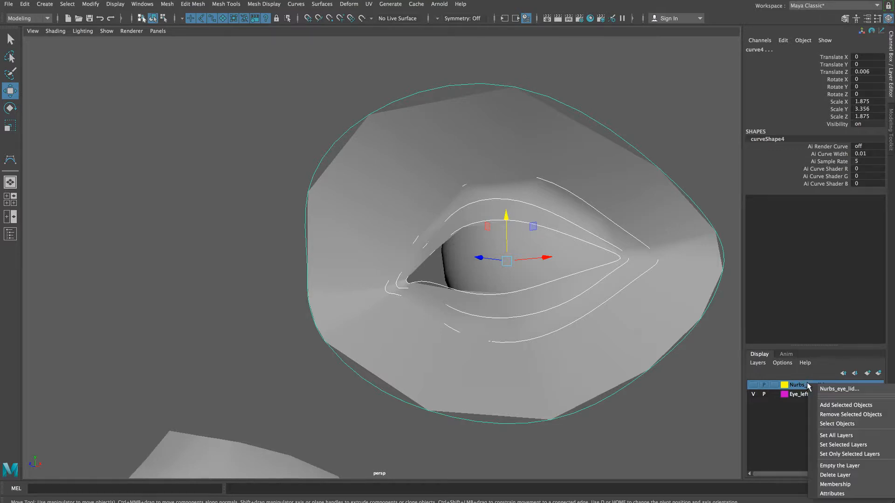
left_click(831, 406)
Step: Select the polygon eyelid mesh and save the scene
left_click_drag(530, 308, 566, 314, "alt")
right_click_drag(566, 315, 469, 287, "alt")
middle_click_drag(469, 287, 499, 199, "alt")
left_click_drag(491, 271, 497, 273, "alt")
left_click(395, 141)
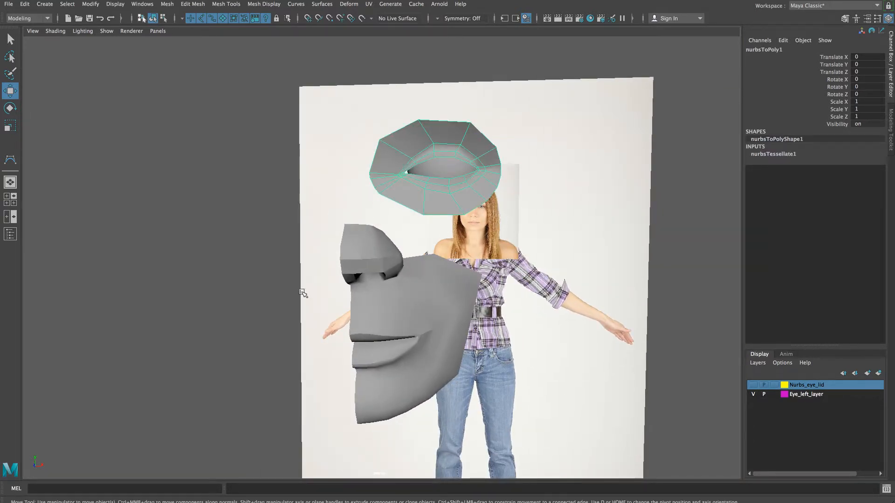
key("super+s")
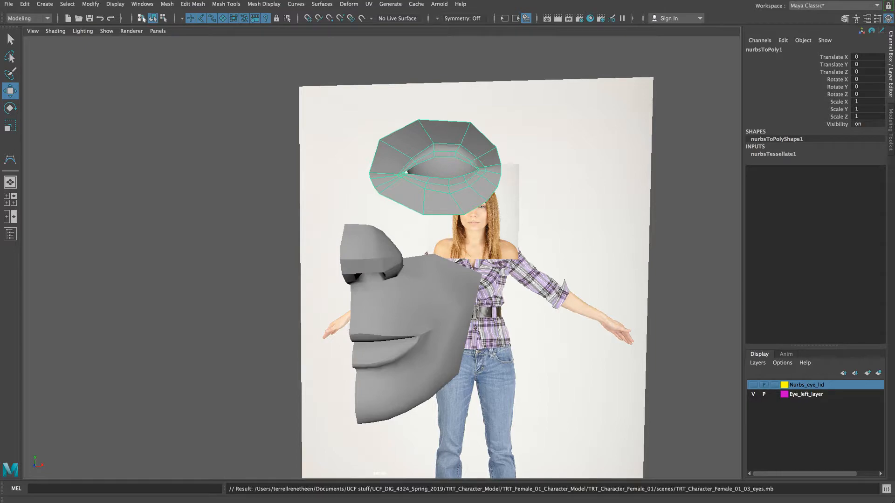
Step: Compare the polygon eyelid mesh with the nose and mouth mesh from the front, side and below, selecting each in turn
left_click_drag(372, 304, 280, 302, "alt")
left_click_drag(429, 309, 485, 288, "alt")
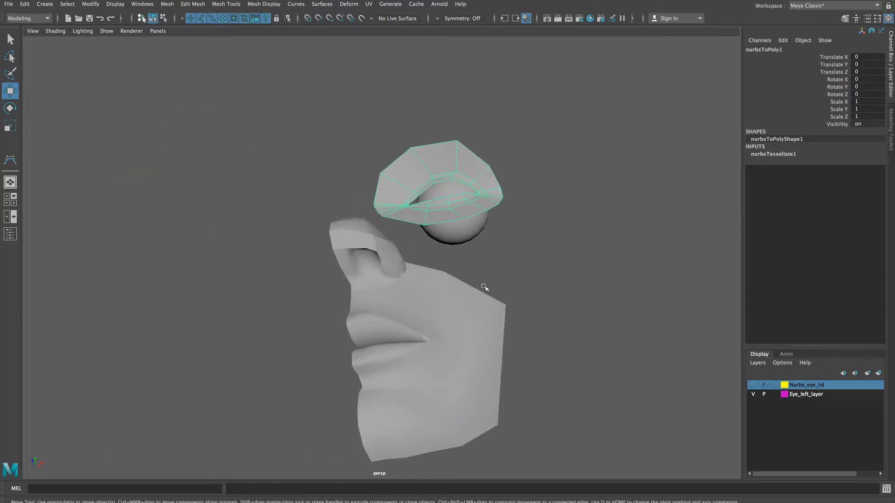
left_click_drag(439, 222, 454, 196, "alt")
left_click_drag(478, 283, 531, 277, "alt")
left_click(442, 324)
left_click_drag(491, 224, 473, 214, "alt")
left_click_drag(438, 173, 417, 248, "alt")
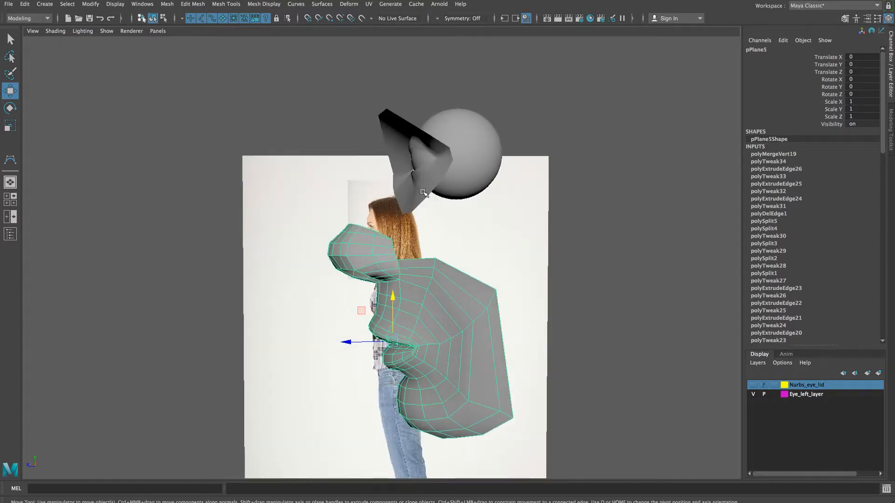
left_click(416, 213)
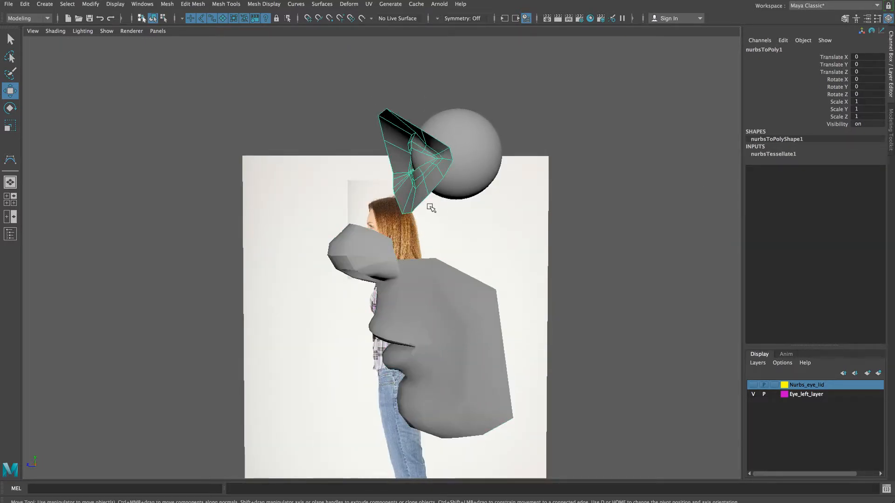
left_click_drag(444, 299, 437, 247, "alt")
left_click(448, 212)
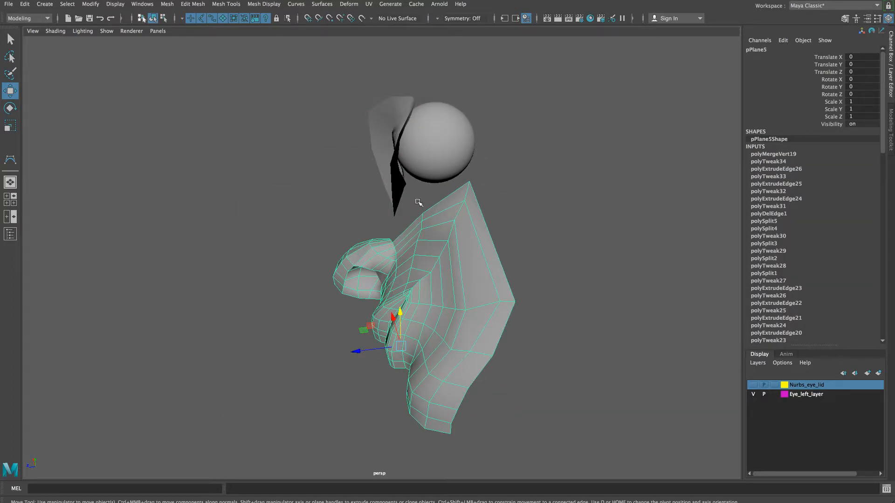
left_click_drag(399, 179, 444, 284, "alt")
left_click(420, 170)
left_click_drag(374, 240, 436, 235, "alt")
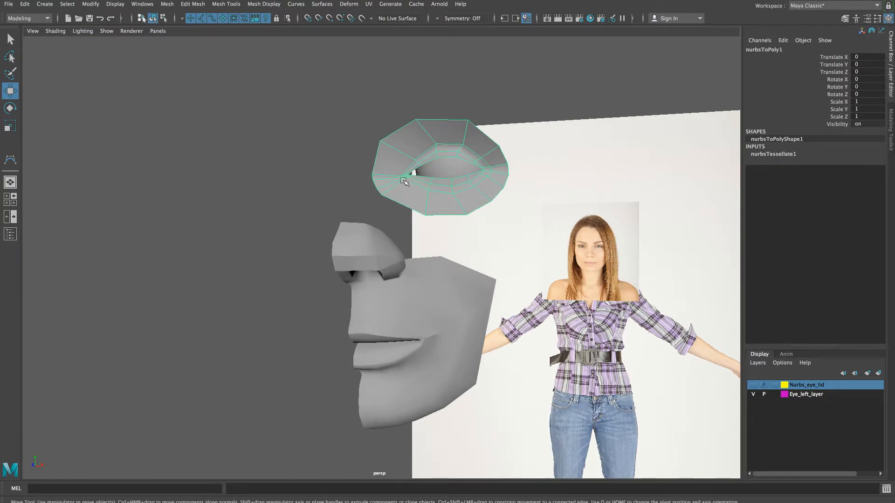
left_click_drag(368, 169, 322, 206, "alt")
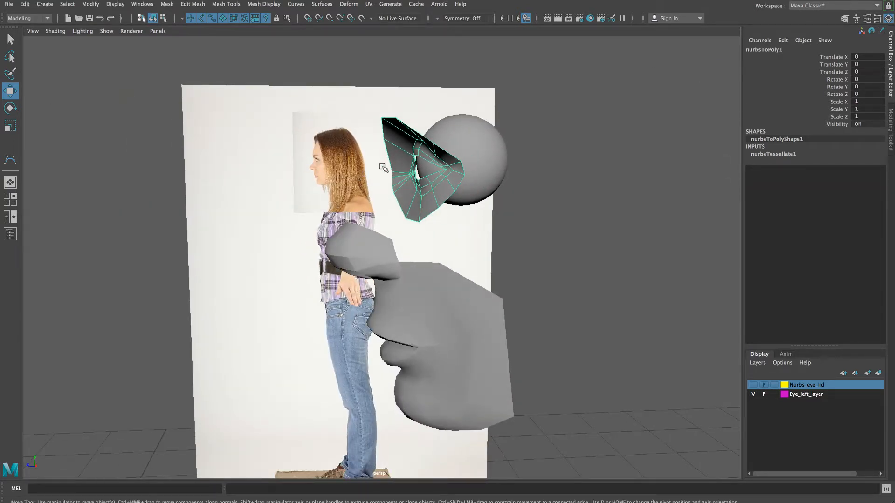
Step: Hide the Eye_left_layer and select the border edge loop around the eye opening on the polygon eyelid mesh
left_click_drag(397, 226, 419, 206, "alt")
right_click_drag(420, 206, 502, 196, "alt")
middle_click_drag(501, 163, 487, 199, "alt")
right_click_drag(487, 199, 518, 193, "alt")
mouse_move(518, 194)
left_mouse_down("alt")
mouse_move(452, 201)
mouse_move(525, 188)
left_mouse_up("alt")
right_click_drag(525, 188, 475, 175, "alt")
middle_click_drag(475, 175, 467, 163, "alt")
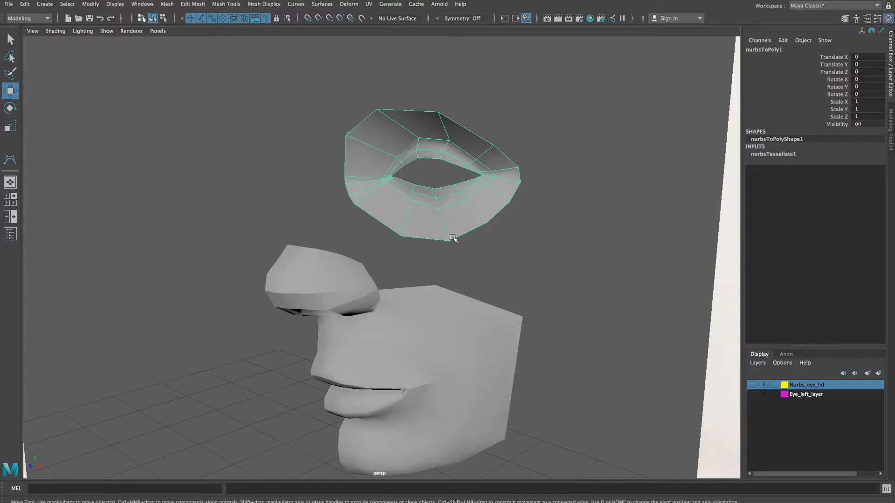
key("f")
left_click_drag(481, 253, 366, 252, "alt")
right_click_drag(366, 251, 405, 253, "alt")
left_click_drag(405, 254, 361, 234, "alt")
right_click_drag(351, 174, 348, 150)
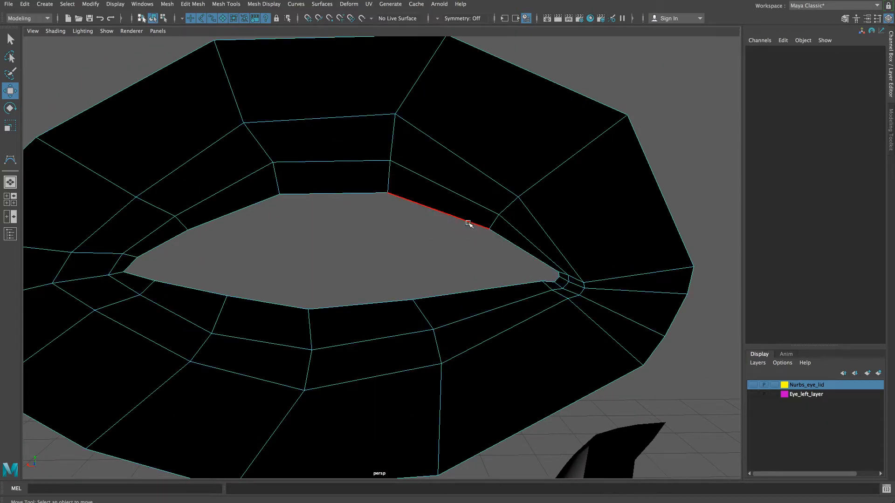
double_click(468, 223)
Step: Extrude the eye-opening border edges inward with a Local Translate Z of about -0.004 to give the lid thickness
mouse_move(395, 290)
left_mouse_down("alt")
mouse_move(575, 279)
mouse_move(575, 238)
left_mouse_up("alt")
left_click_drag(498, 273, 239, 164, "alt")
left_click(187, 6)
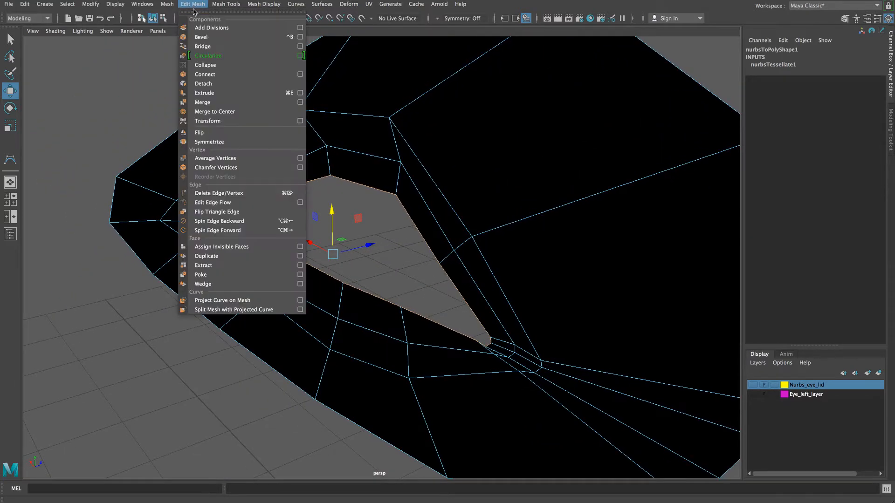
left_click(206, 93)
left_click_drag(401, 299, 334, 304, "alt")
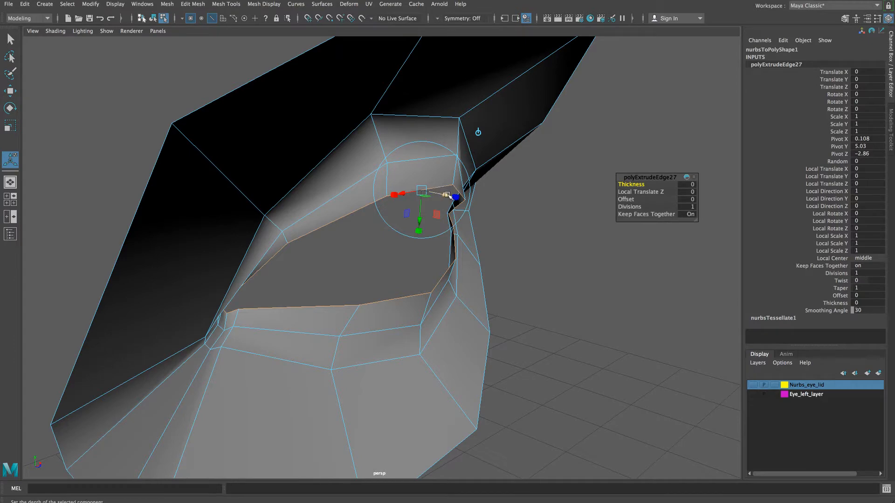
left_click_drag(506, 308, 344, 293, "alt")
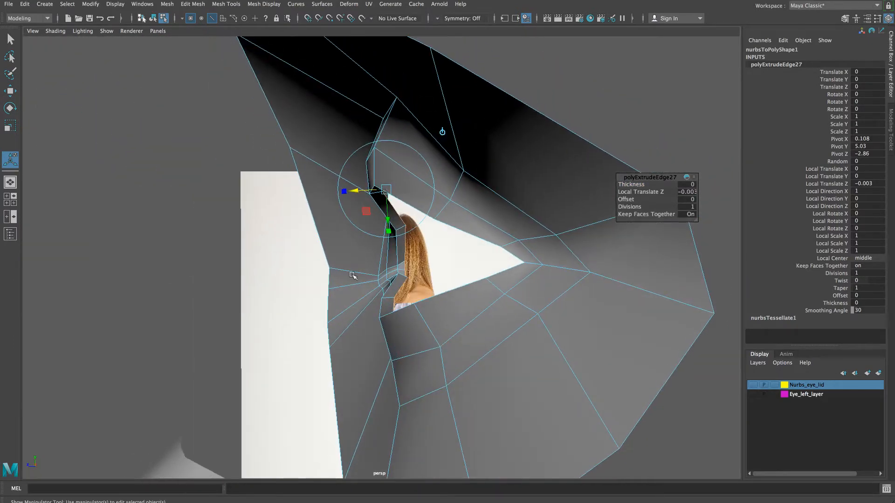
left_click_drag(368, 191, 525, 273)
mouse_move(451, 278)
left_mouse_down("alt")
mouse_move(481, 279)
mouse_move(464, 281)
left_mouse_up("alt")
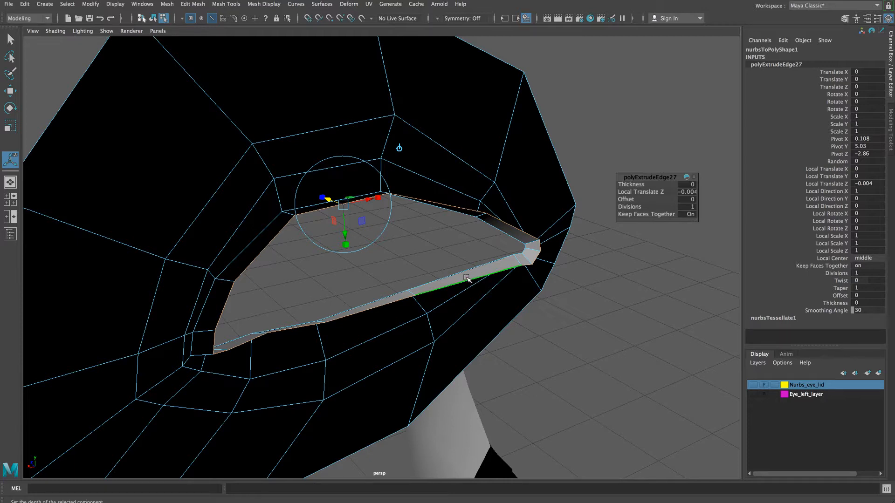
Step: Extrude the lid's inner border edges a second time with a Local Translate Z of about -0.003
key("ctrl+e")
left_click_drag(347, 228, 191, 250)
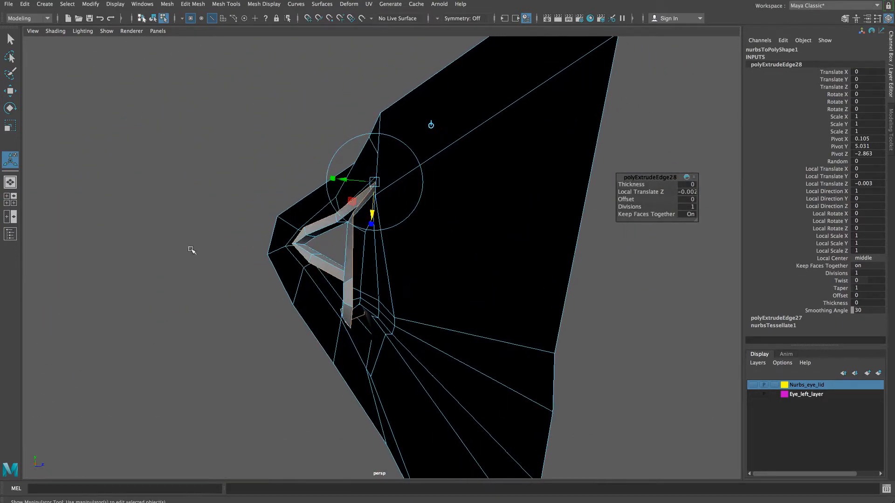
right_click_drag(192, 250, 205, 253, "alt")
left_click_drag(206, 253, 223, 250, "alt")
Step: Switch to vertex editing and move individual vertices of the newly extruded lid rim along Z, snapping them to neighbouring vertices
right_click_drag(342, 231, 315, 254)
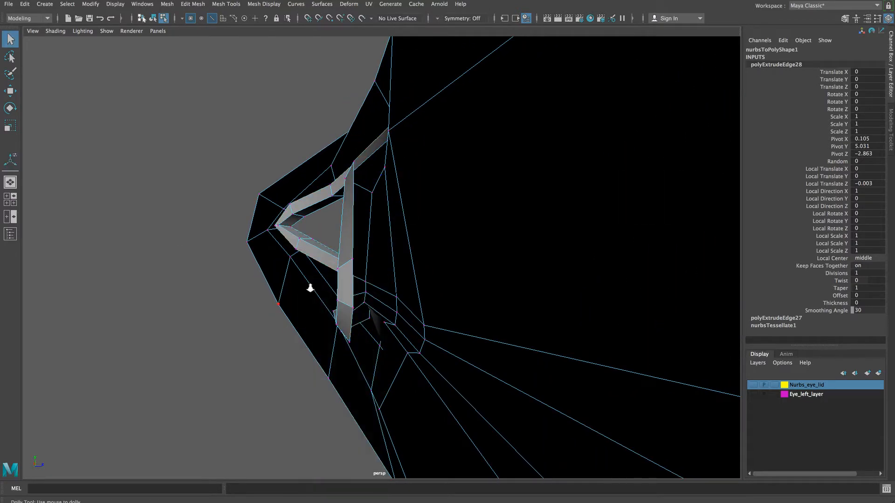
scroll(310, 283, "up", 2)
left_click(344, 260)
left_click_drag(333, 272, 325, 275, "alt")
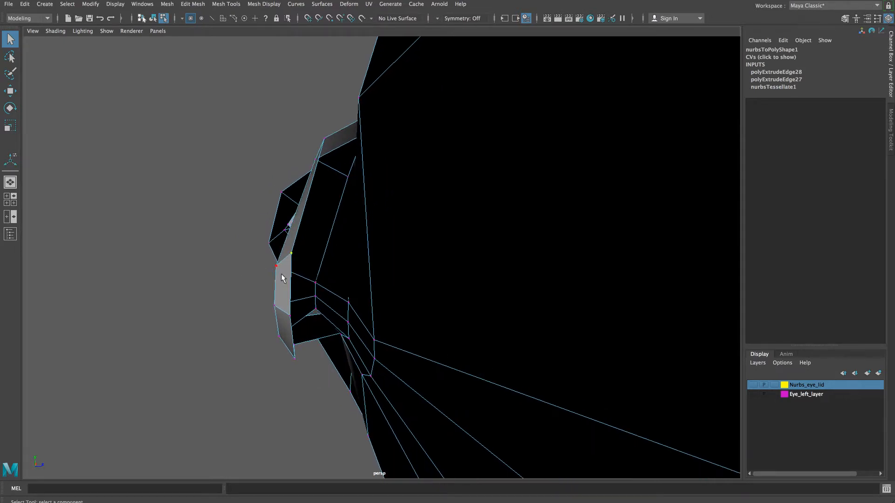
key("w")
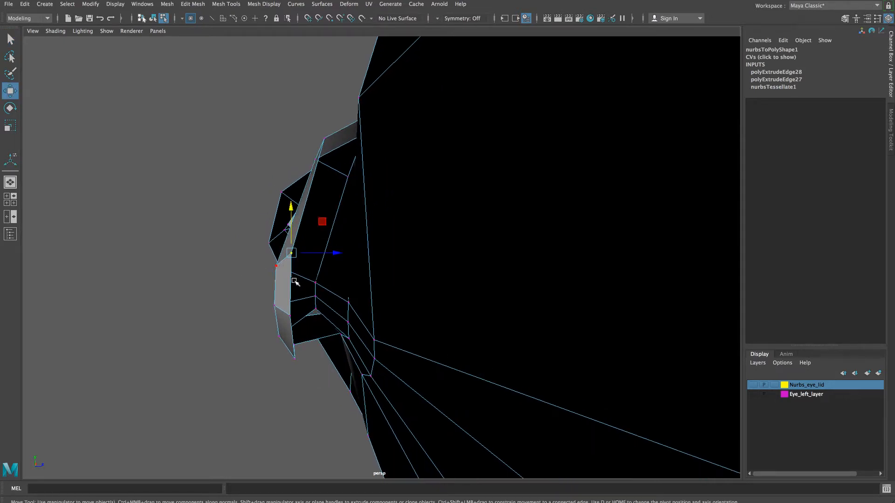
left_click_drag(320, 254, 280, 269)
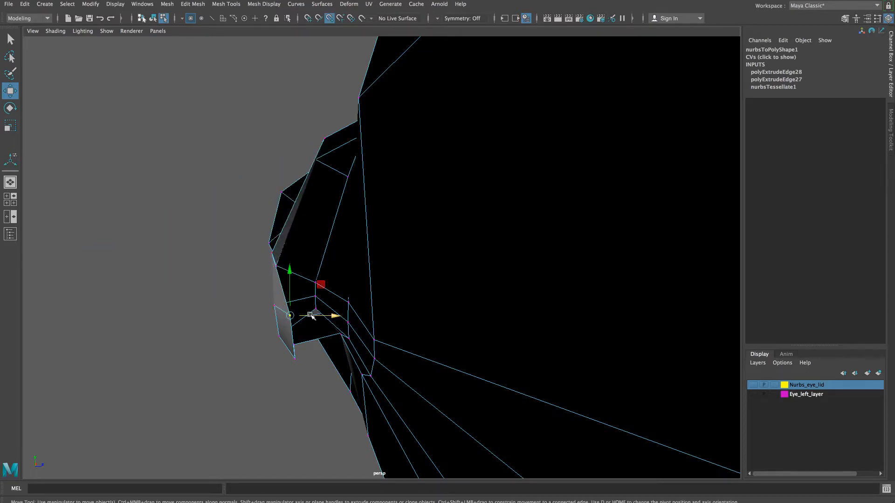
left_click_drag(311, 316, 282, 311)
left_click(295, 360)
middle_click_drag(296, 360, 279, 349)
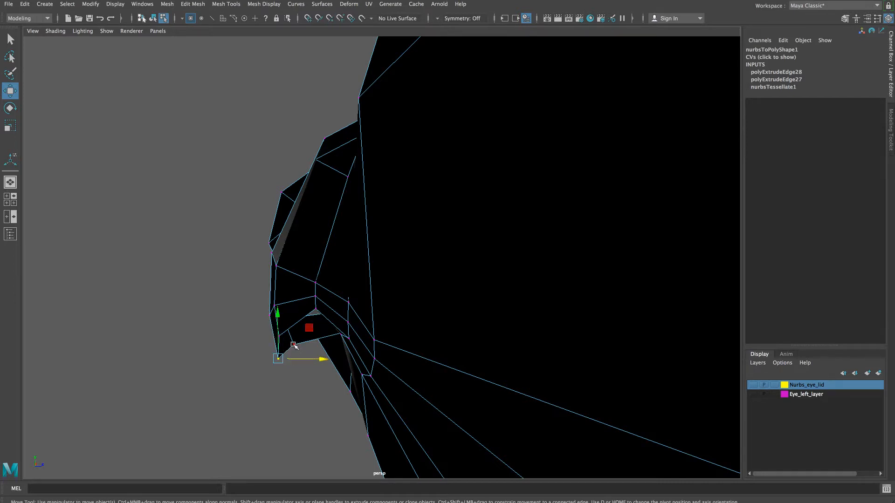
left_click_drag(310, 345, 336, 345)
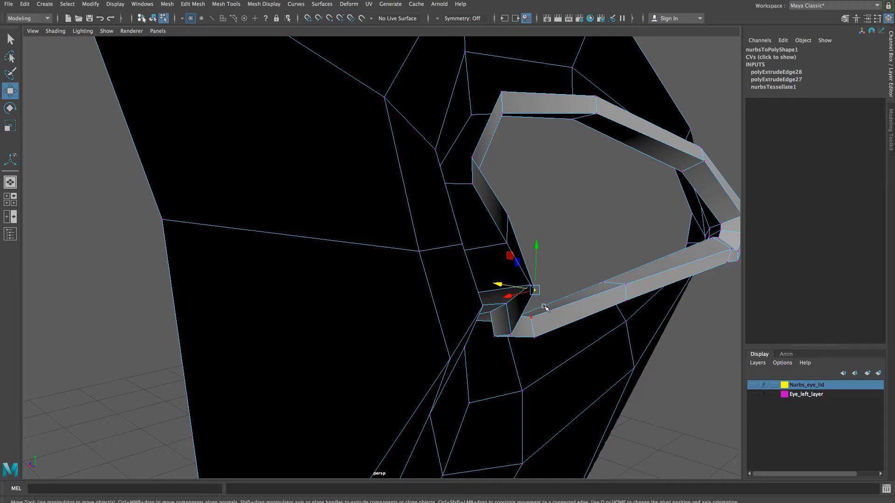
Step: Adjust the depth of the extruded rim vertices near the outer eye corner along Z with point snapping
left_click_drag(514, 287, 532, 288)
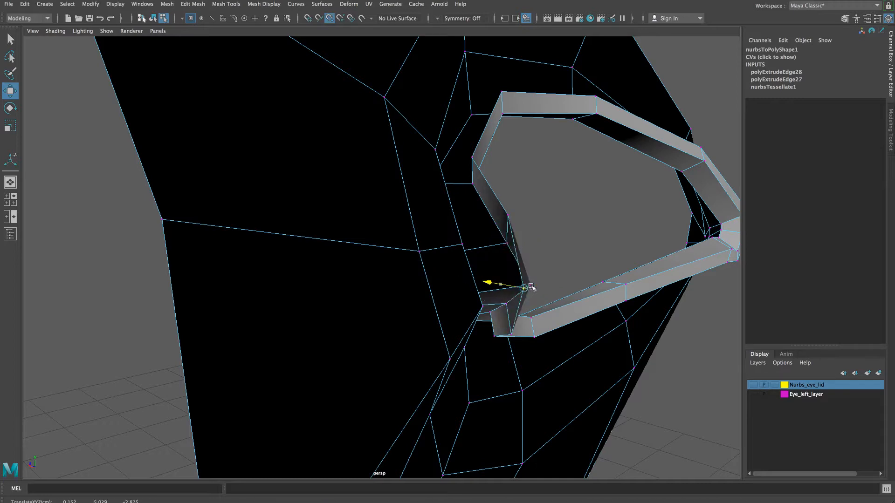
left_click(508, 214)
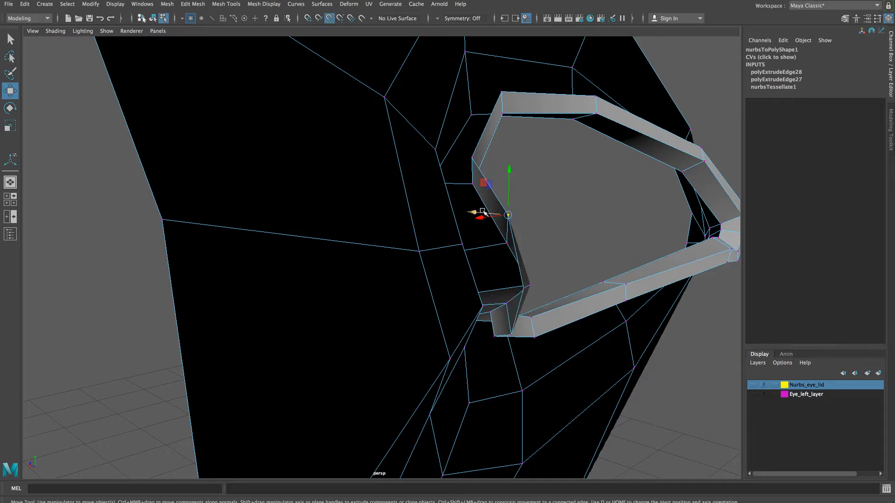
left_click_drag(477, 212, 504, 242)
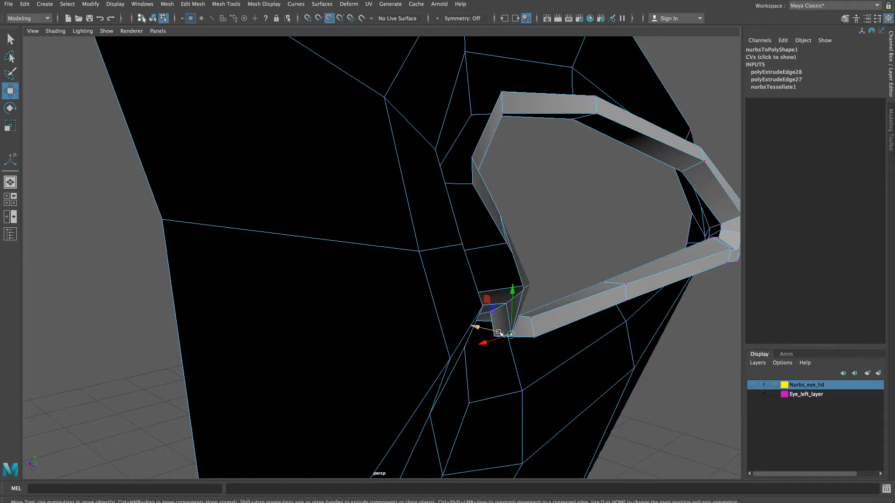
left_click_drag(499, 332, 497, 331)
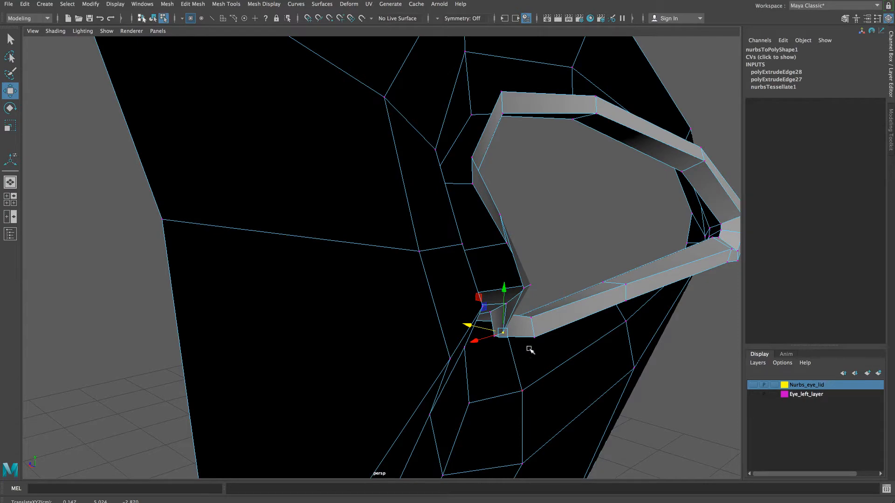
scroll(527, 350, "down", 5)
left_click_drag(527, 346, 403, 344, "alt")
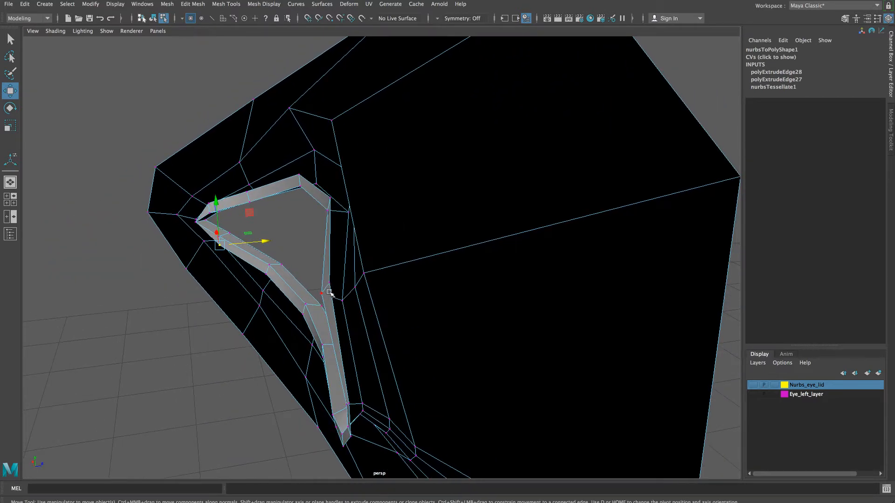
left_click_drag(350, 282, 379, 321)
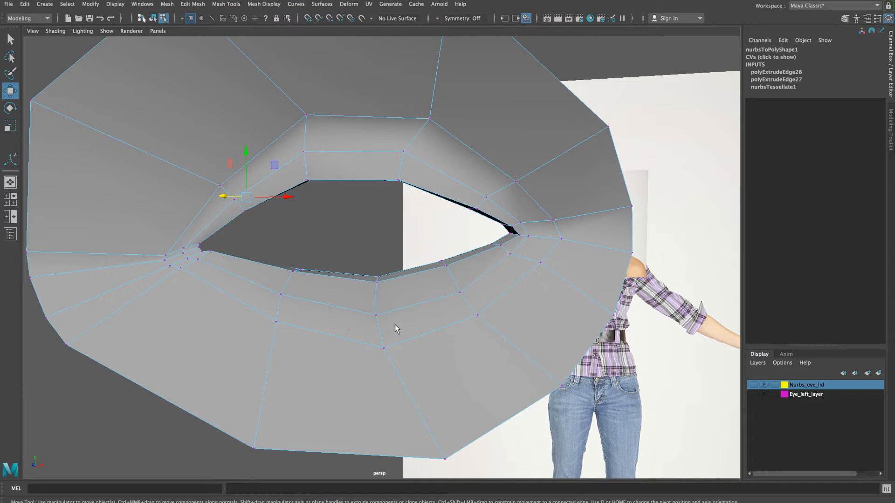
Step: Return the eyelid mesh to object mode and show the Eye_left_layer
right_click_drag(412, 290, 452, 276)
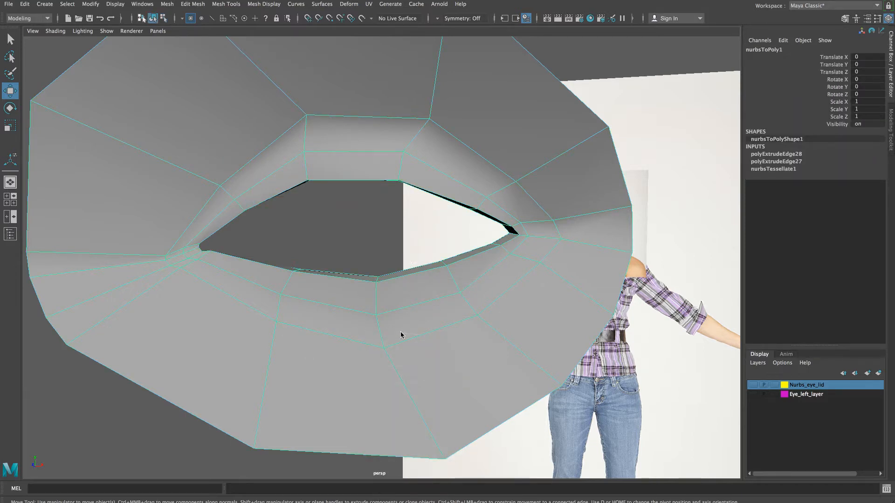
right_click_drag(442, 337, 475, 303, "ctrl")
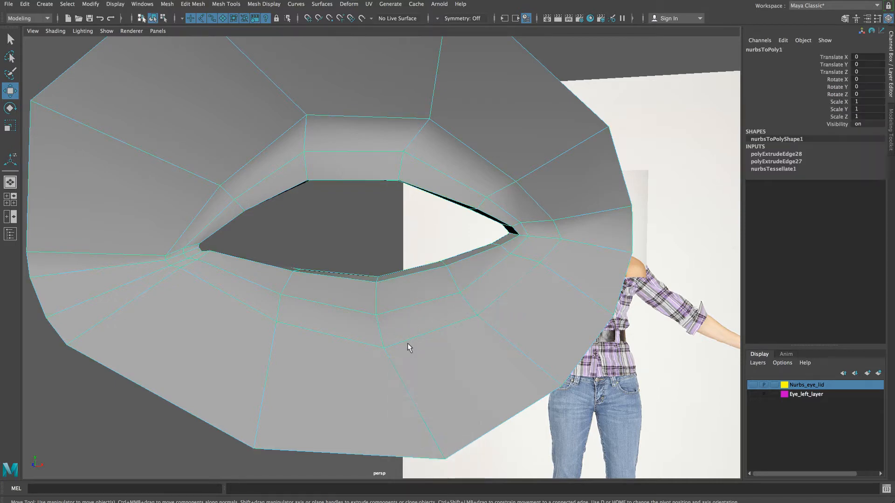
left_click_drag(400, 325, 497, 325, "alt")
left_click(754, 394)
Step: Examine how the extruded lid rim fits around the eyeball from the front and behind, especially at the inner eye corner
scroll(508, 340, "up", 5)
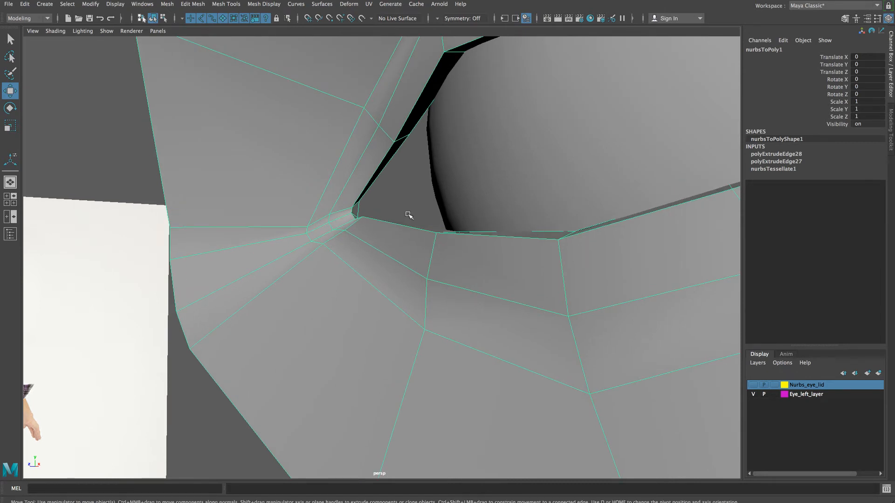
left_click_drag(485, 247, 444, 227, "alt")
scroll(489, 248, "down", 5)
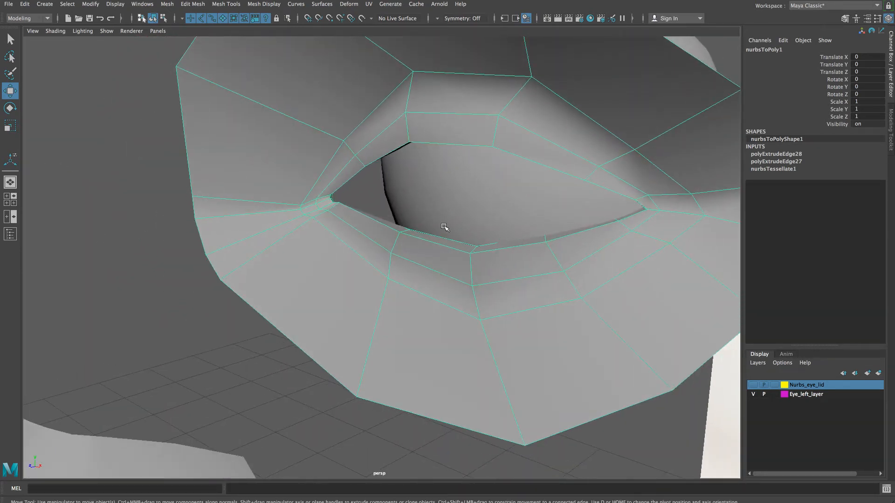
left_click_drag(422, 257, 314, 250, "alt")
left_click_drag(543, 269, 448, 264, "alt")
middle_click_drag(458, 259, 458, 259, "alt")
mouse_move(458, 259)
left_mouse_down("alt")
mouse_move(471, 258)
mouse_move(411, 256)
mouse_move(457, 244)
left_mouse_up("alt")
scroll(403, 256, "up", 3)
scroll(452, 230, "up", 4)
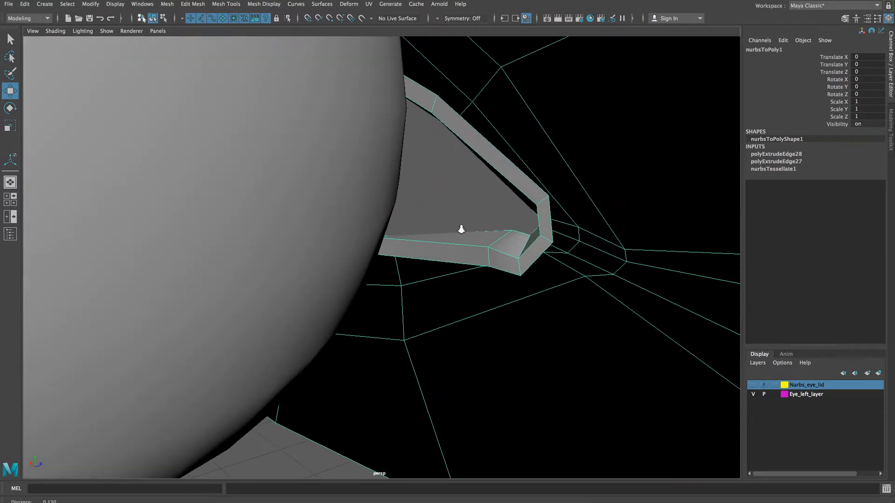
Step: Select the extruded rim vertices at the inner eye corner, move them along X, and return the eyelid mesh to object mode
right_click(500, 179)
left_click(464, 177)
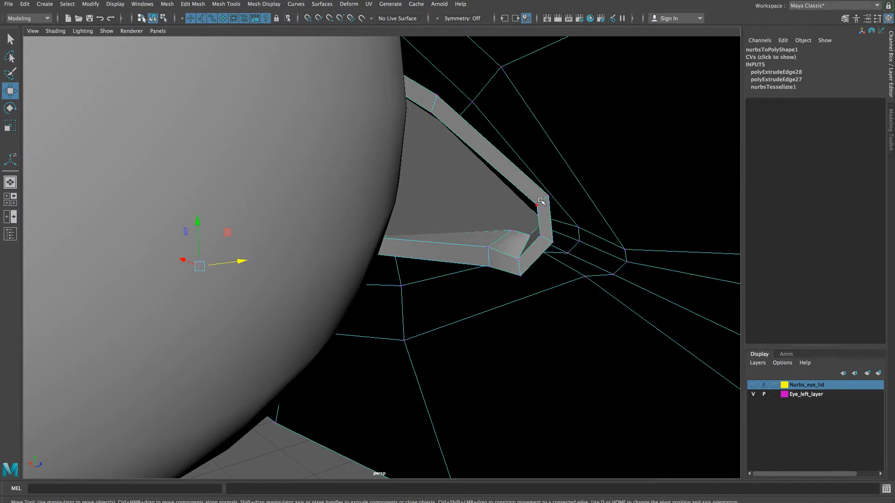
key("q")
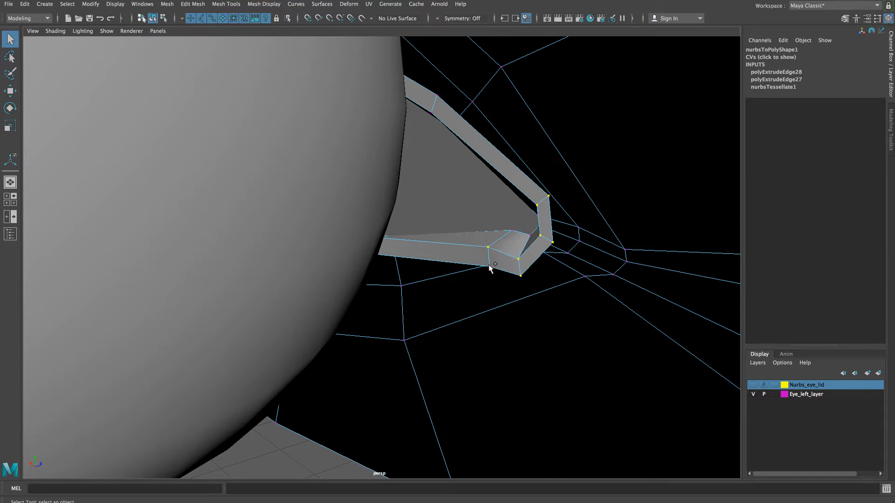
mouse_move(503, 286)
left_mouse_down("alt")
mouse_move(515, 278)
mouse_move(490, 282)
mouse_move(502, 281)
mouse_move(498, 289)
left_mouse_up("alt")
key("w")
left_click_drag(393, 291, 355, 309)
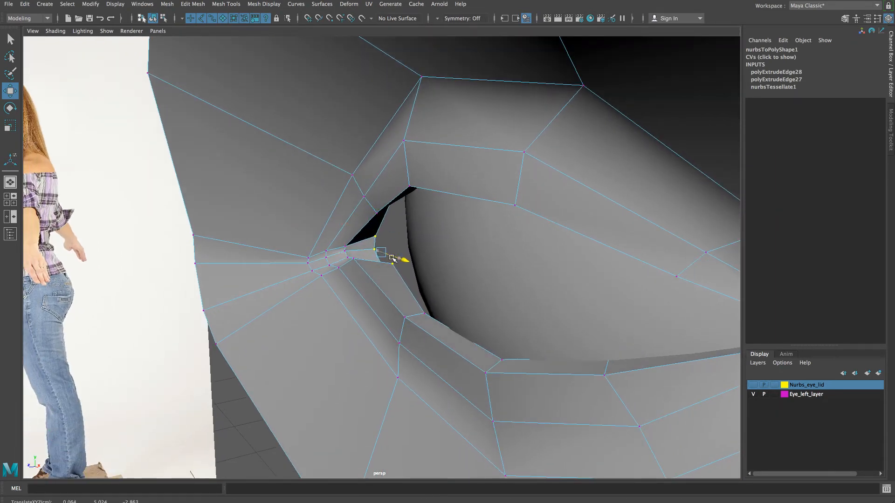
left_click_drag(393, 257, 380, 274, "alt")
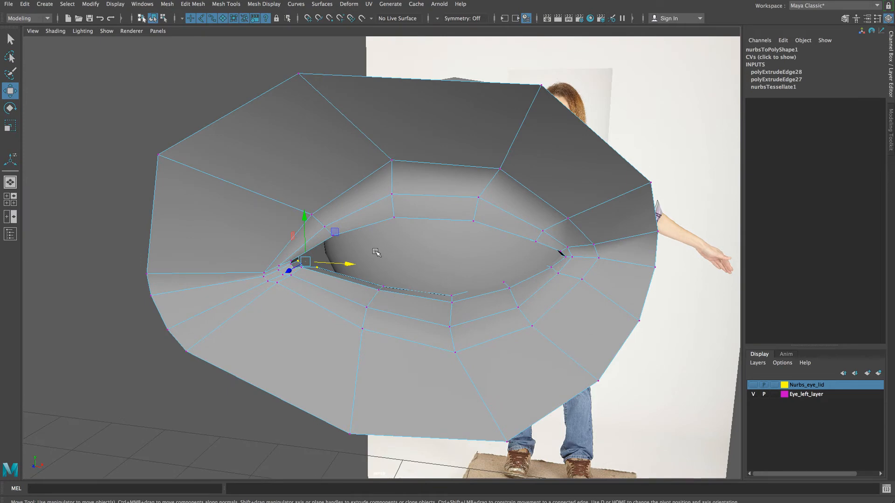
right_click_drag(376, 174, 422, 160)
left_click_drag(404, 288, 435, 278, "alt")
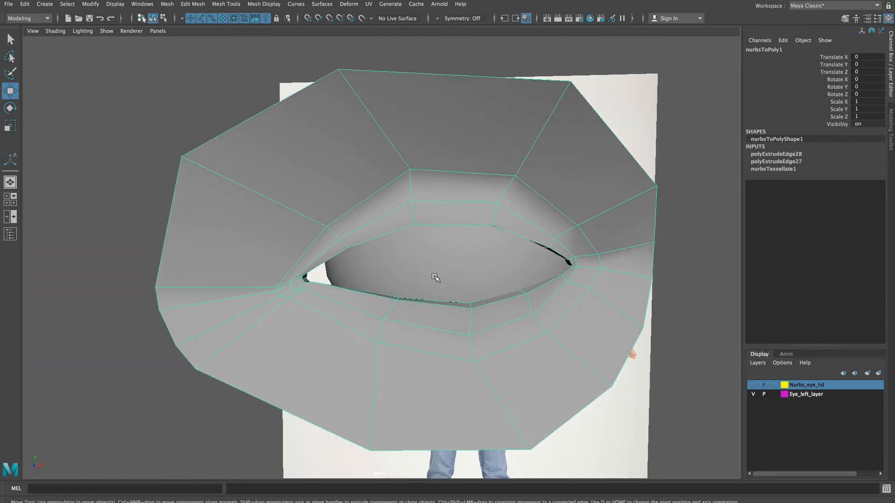
Step: Adjust individual rim vertices of the upper and lower lid near the inner eye corner with point snapping, then return to object mode
left_click_drag(471, 311, 406, 298, "alt")
right_click_drag(406, 297, 406, 268)
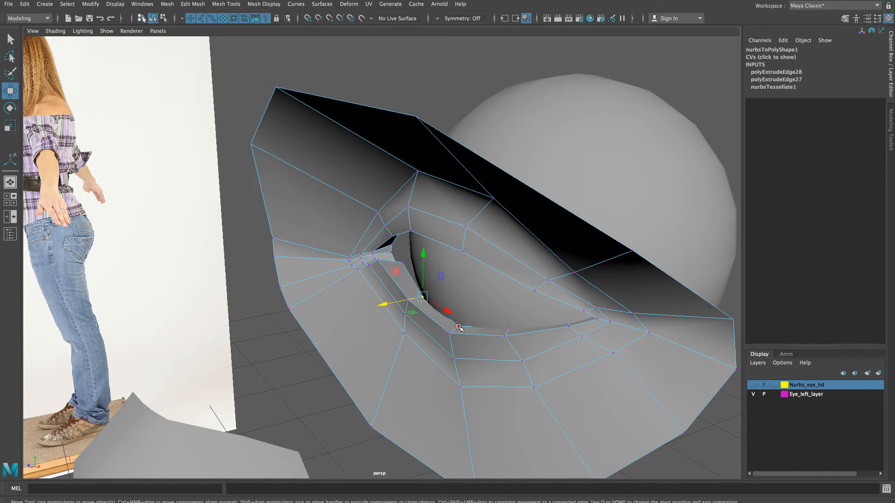
left_click_drag(451, 329, 490, 288)
left_click_drag(486, 271, 411, 254, "alt")
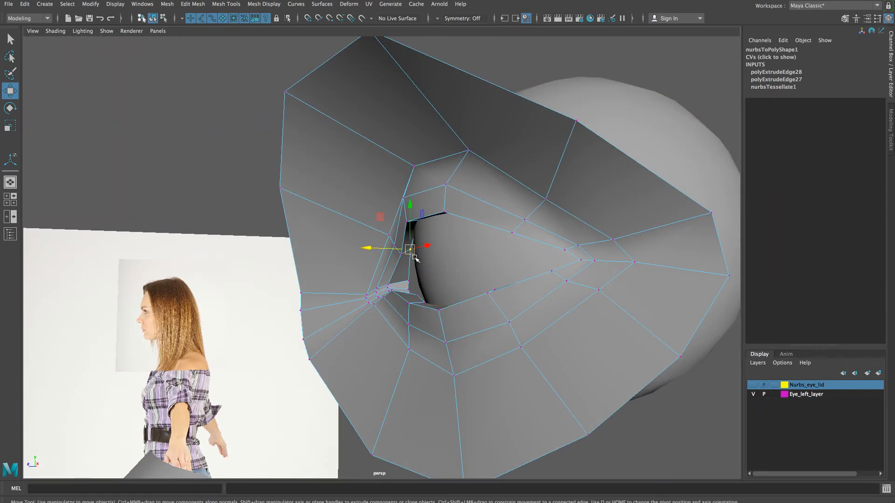
key("v")
left_click_drag(410, 238, 462, 294)
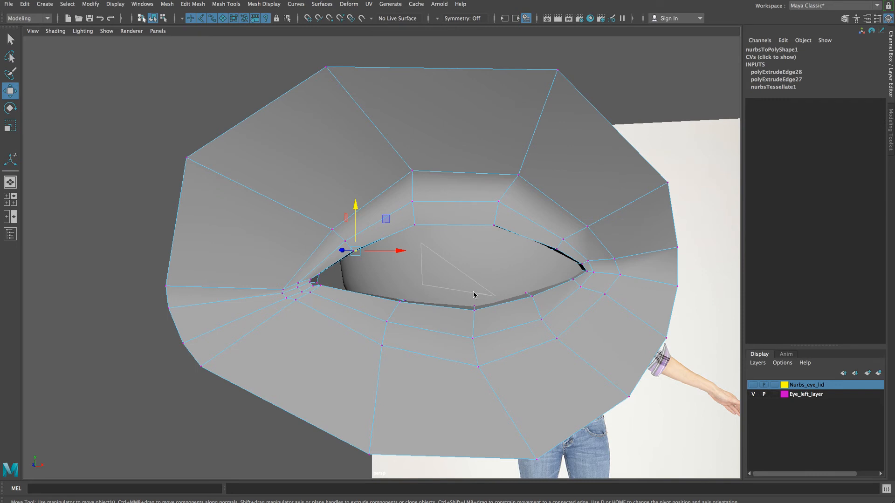
right_click_drag(485, 298, 574, 350, "ctrl")
left_click_drag(573, 351, 474, 342, "alt")
left_click_drag(457, 214, 540, 240, "alt")
right_click_drag(545, 223, 568, 214)
Step: Examine the eyelid mesh from several angles and compare its position with the nose and mouth geometry
middle_click_drag(552, 243, 526, 205, "alt")
right_click_drag(556, 254, 527, 244, "alt")
middle_click_drag(533, 312, 547, 232, "alt")
right_click_drag(548, 231, 536, 272, "alt")
left_click_drag(524, 274, 549, 273, "alt")
right_click_drag(550, 273, 530, 273, "alt")
middle_click_drag(516, 278, 512, 262, "alt")
left_click(614, 268)
left_click_drag(614, 268, 490, 316, "alt")
left_click(373, 117)
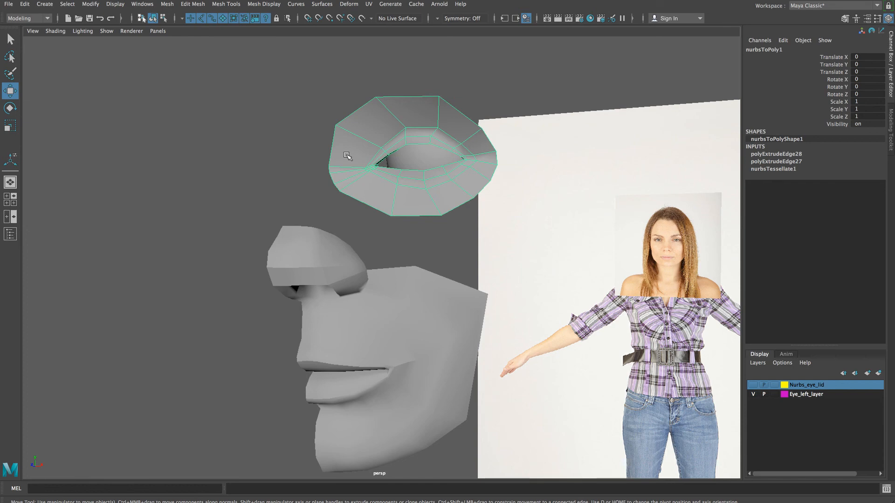
mouse_move(347, 156)
left_mouse_down("alt")
mouse_move(369, 161)
mouse_move(327, 149)
mouse_move(340, 142)
left_mouse_up("alt")
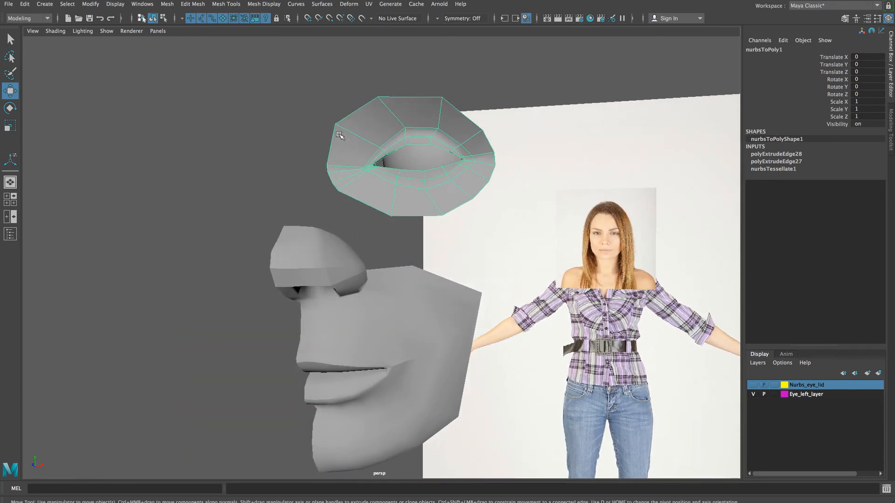